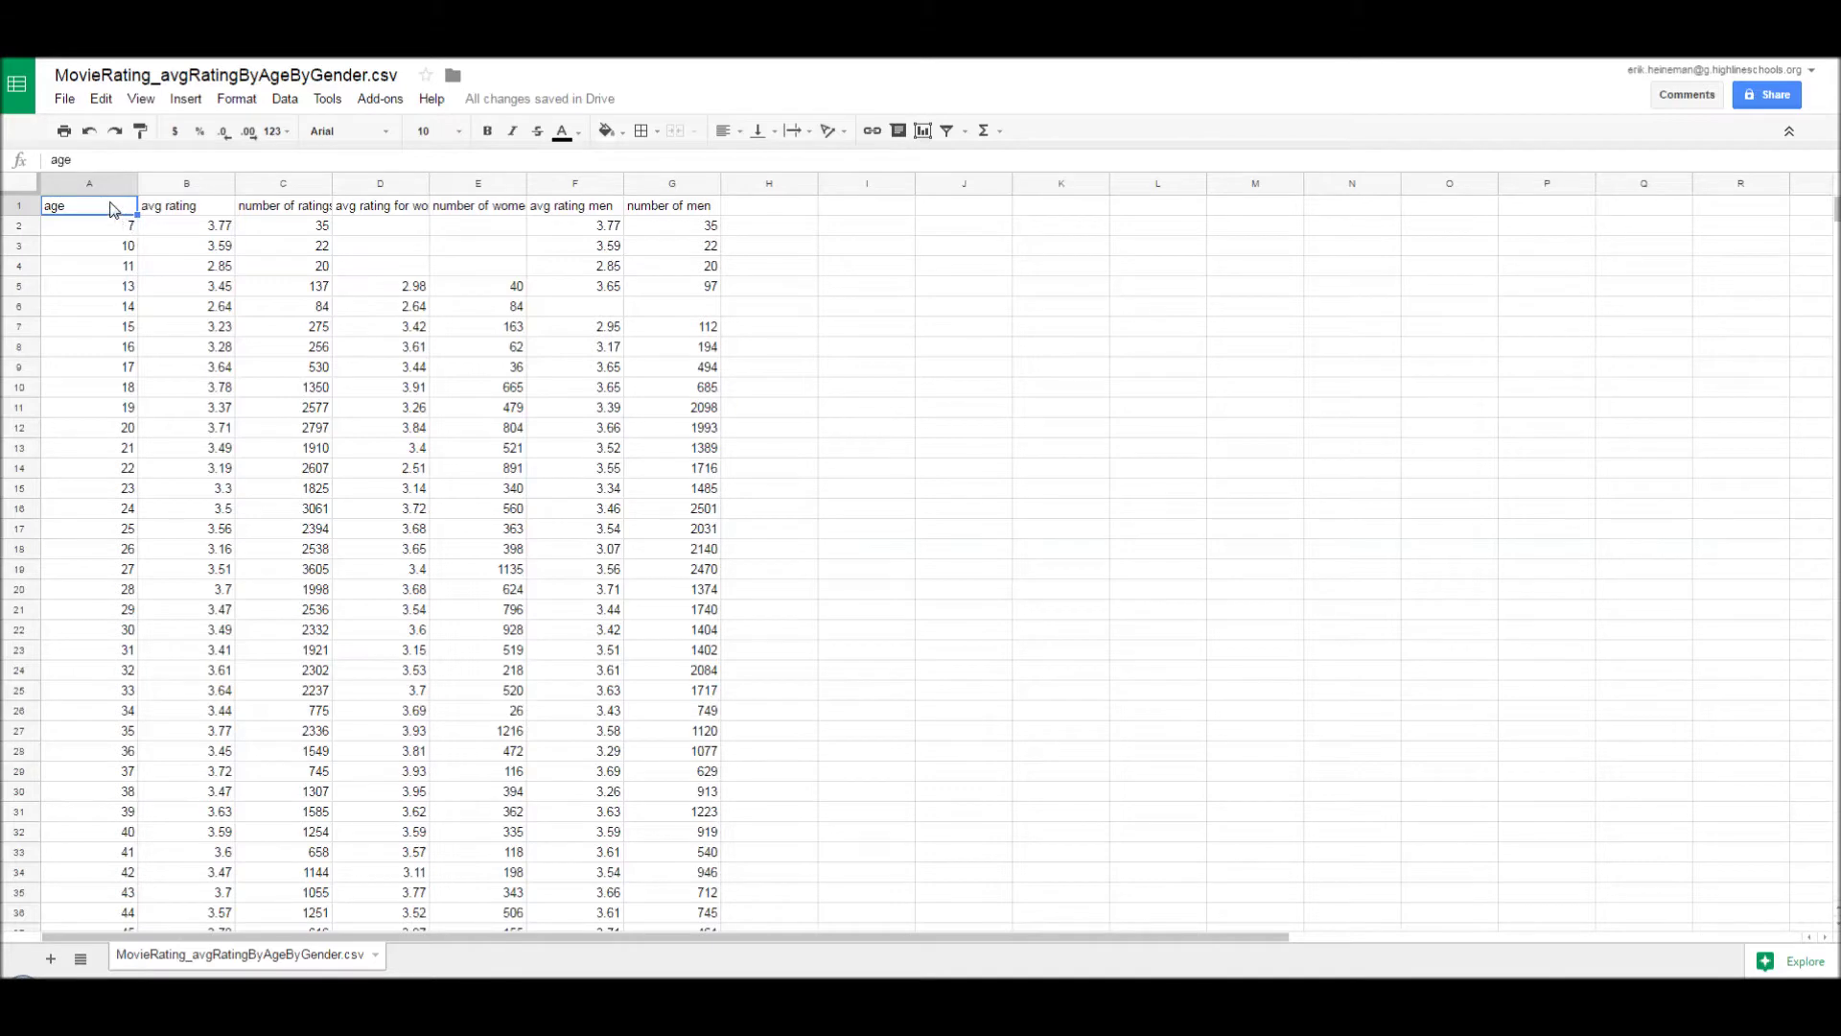
Step: Select the age and avg rating data in A1:B62, leaving out the Grand Total row, and start a chart from it
left_click_drag(112, 210, 196, 740)
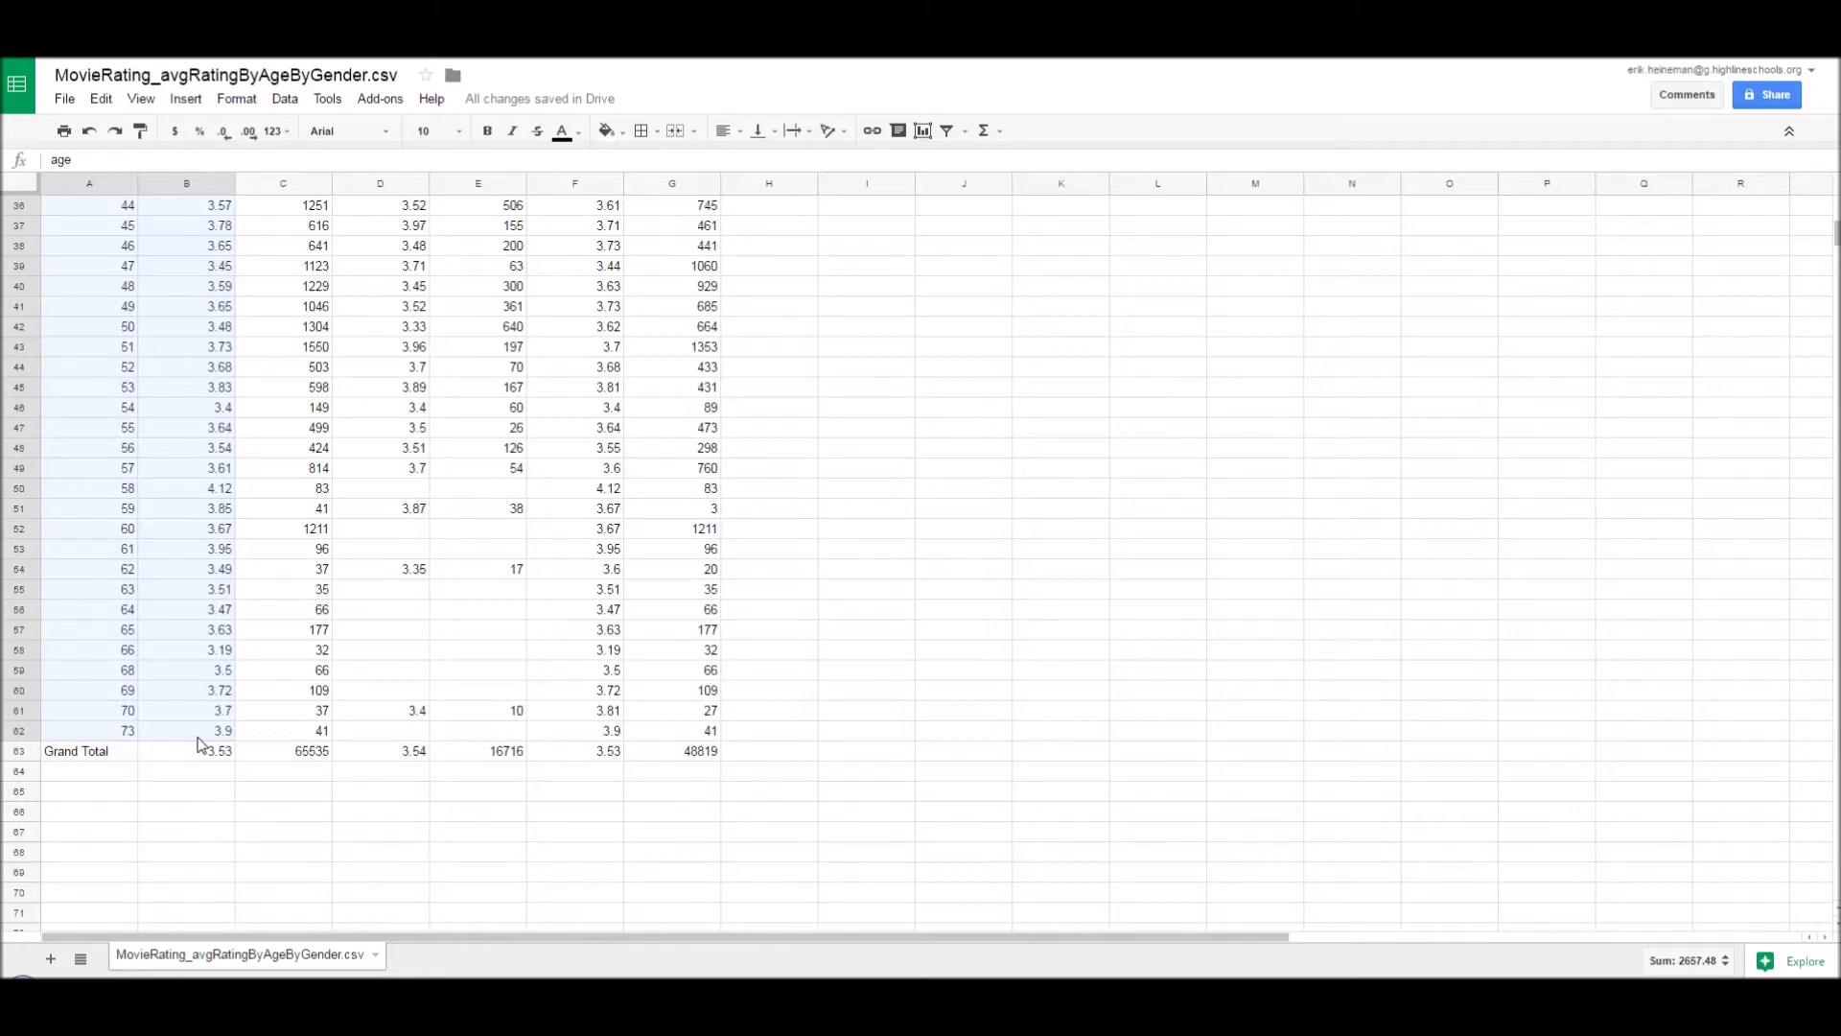
left_click_drag(201, 744, 201, 744)
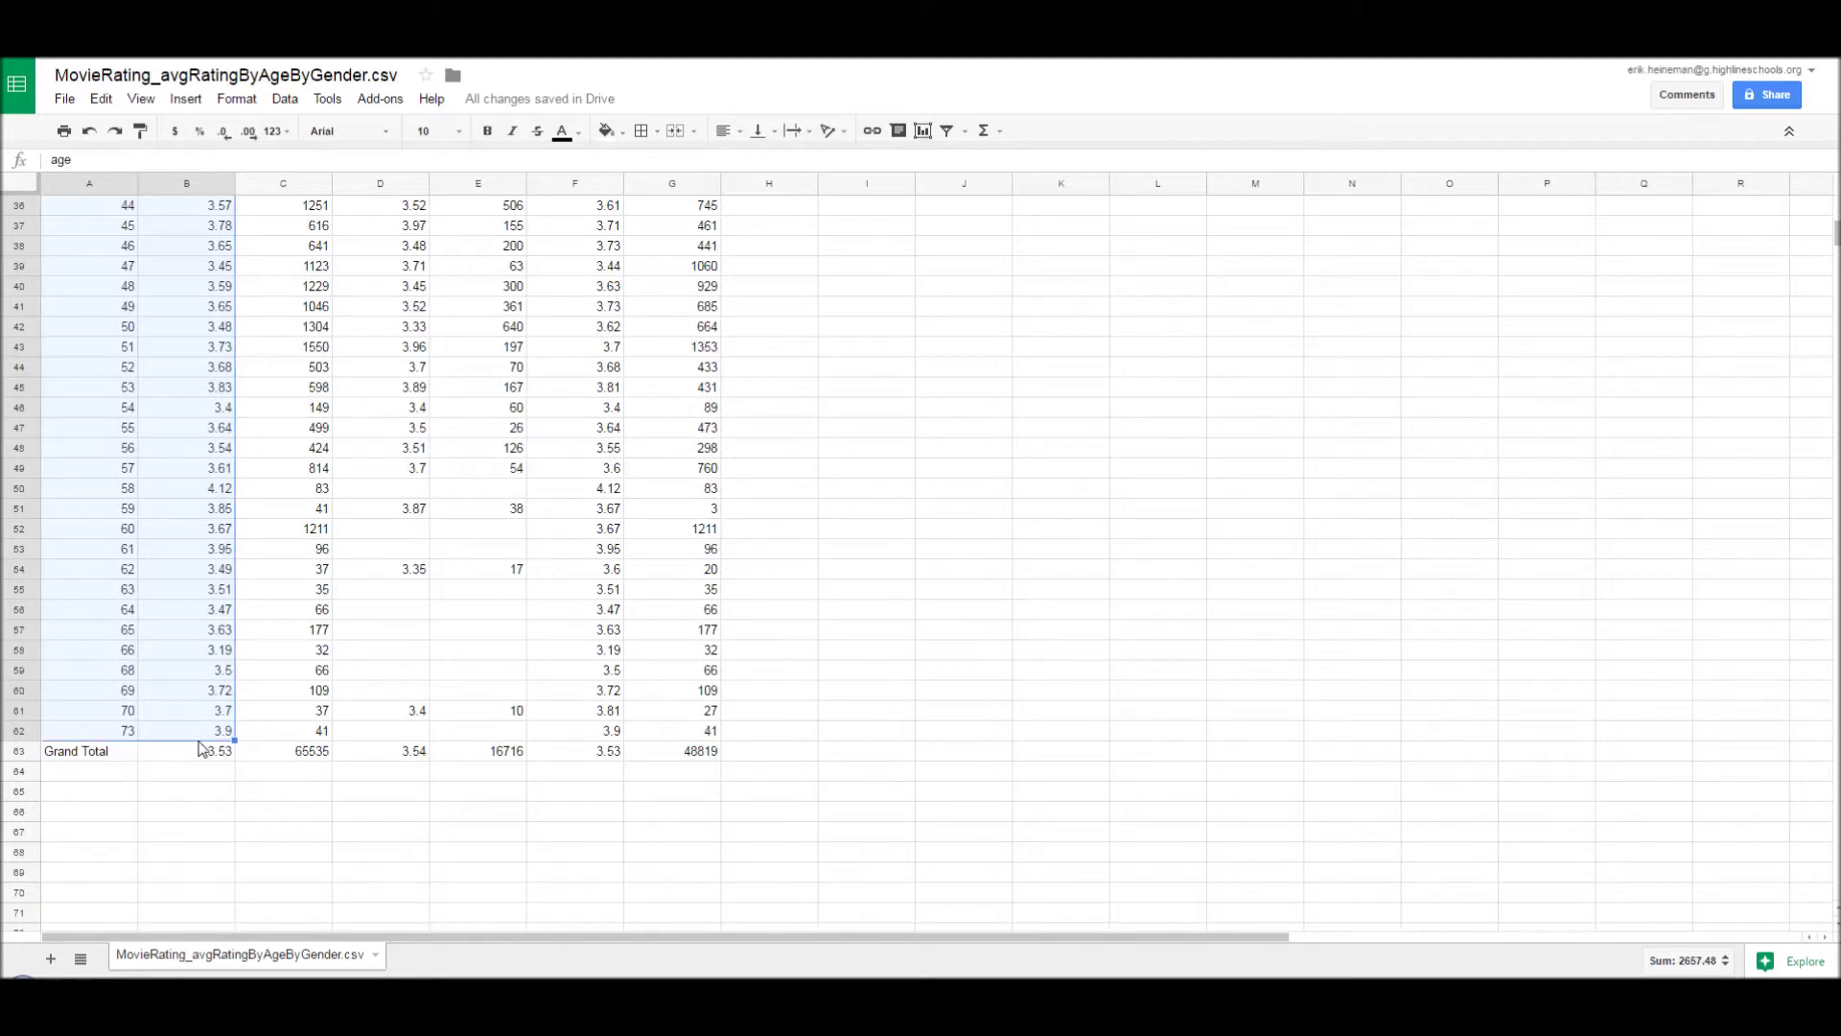
scroll(185, 563, "up", 3)
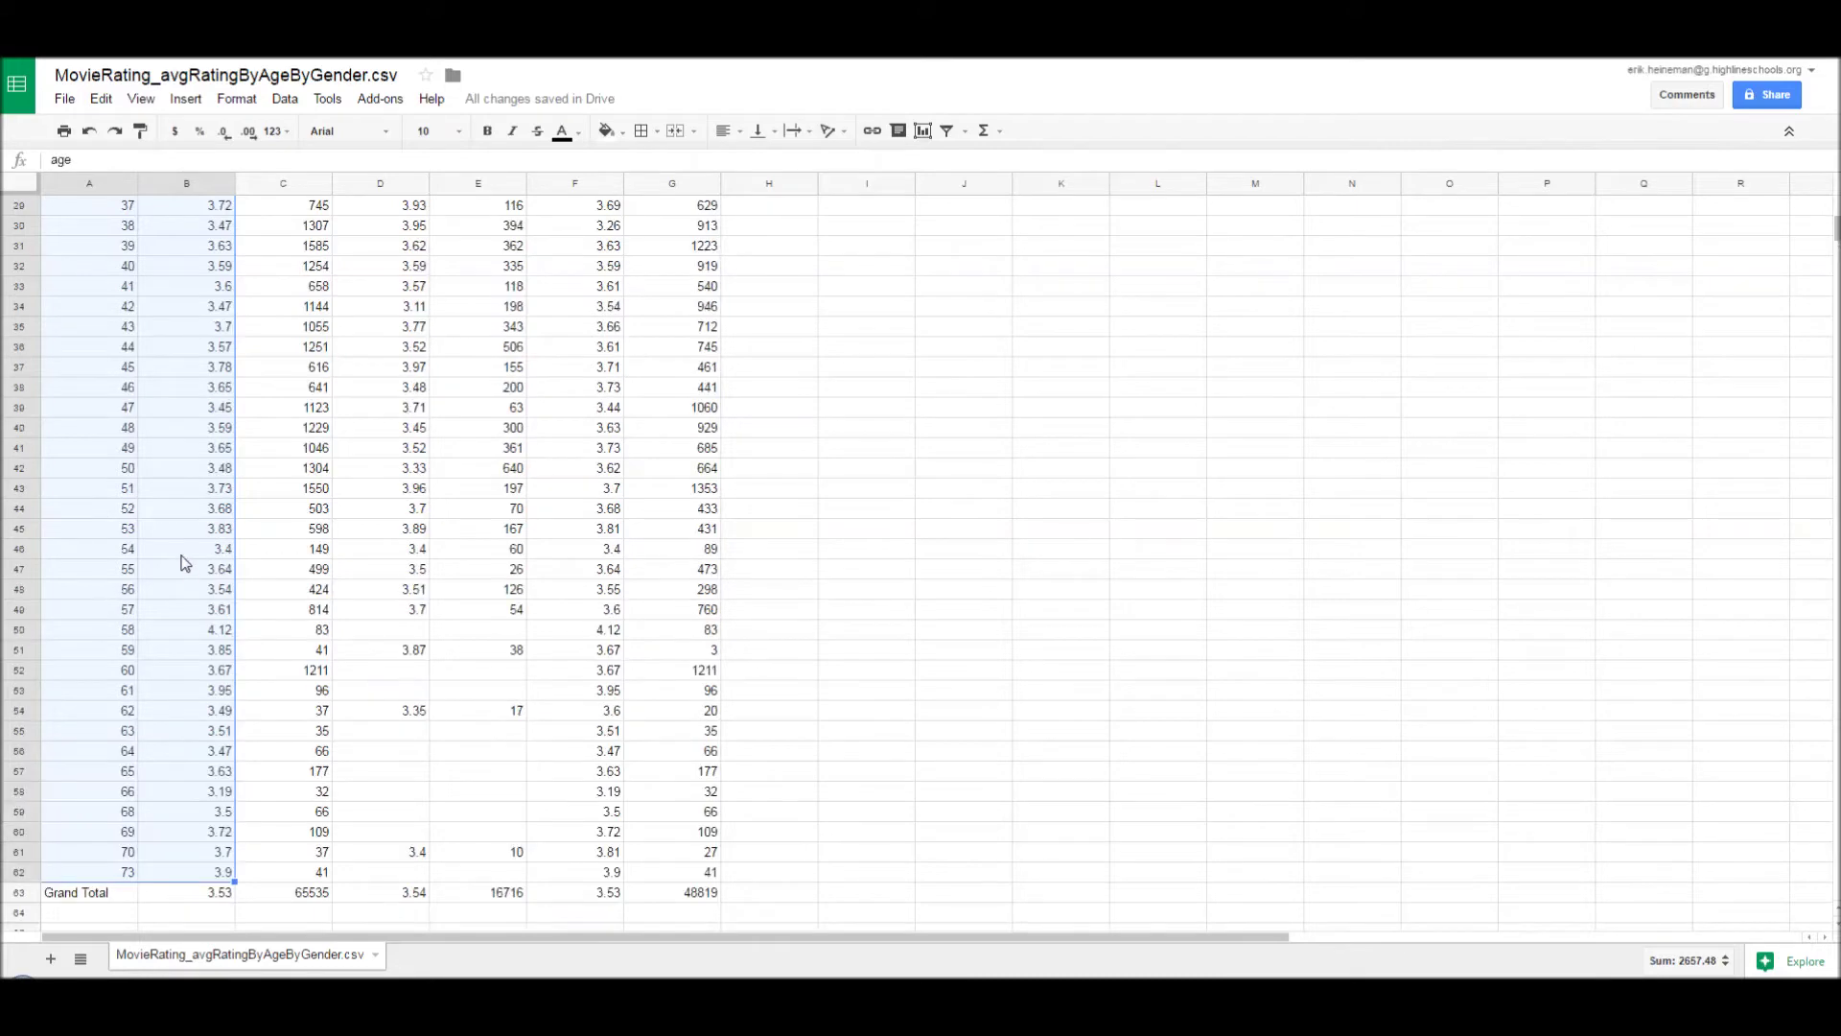
scroll(185, 563, "up", 10)
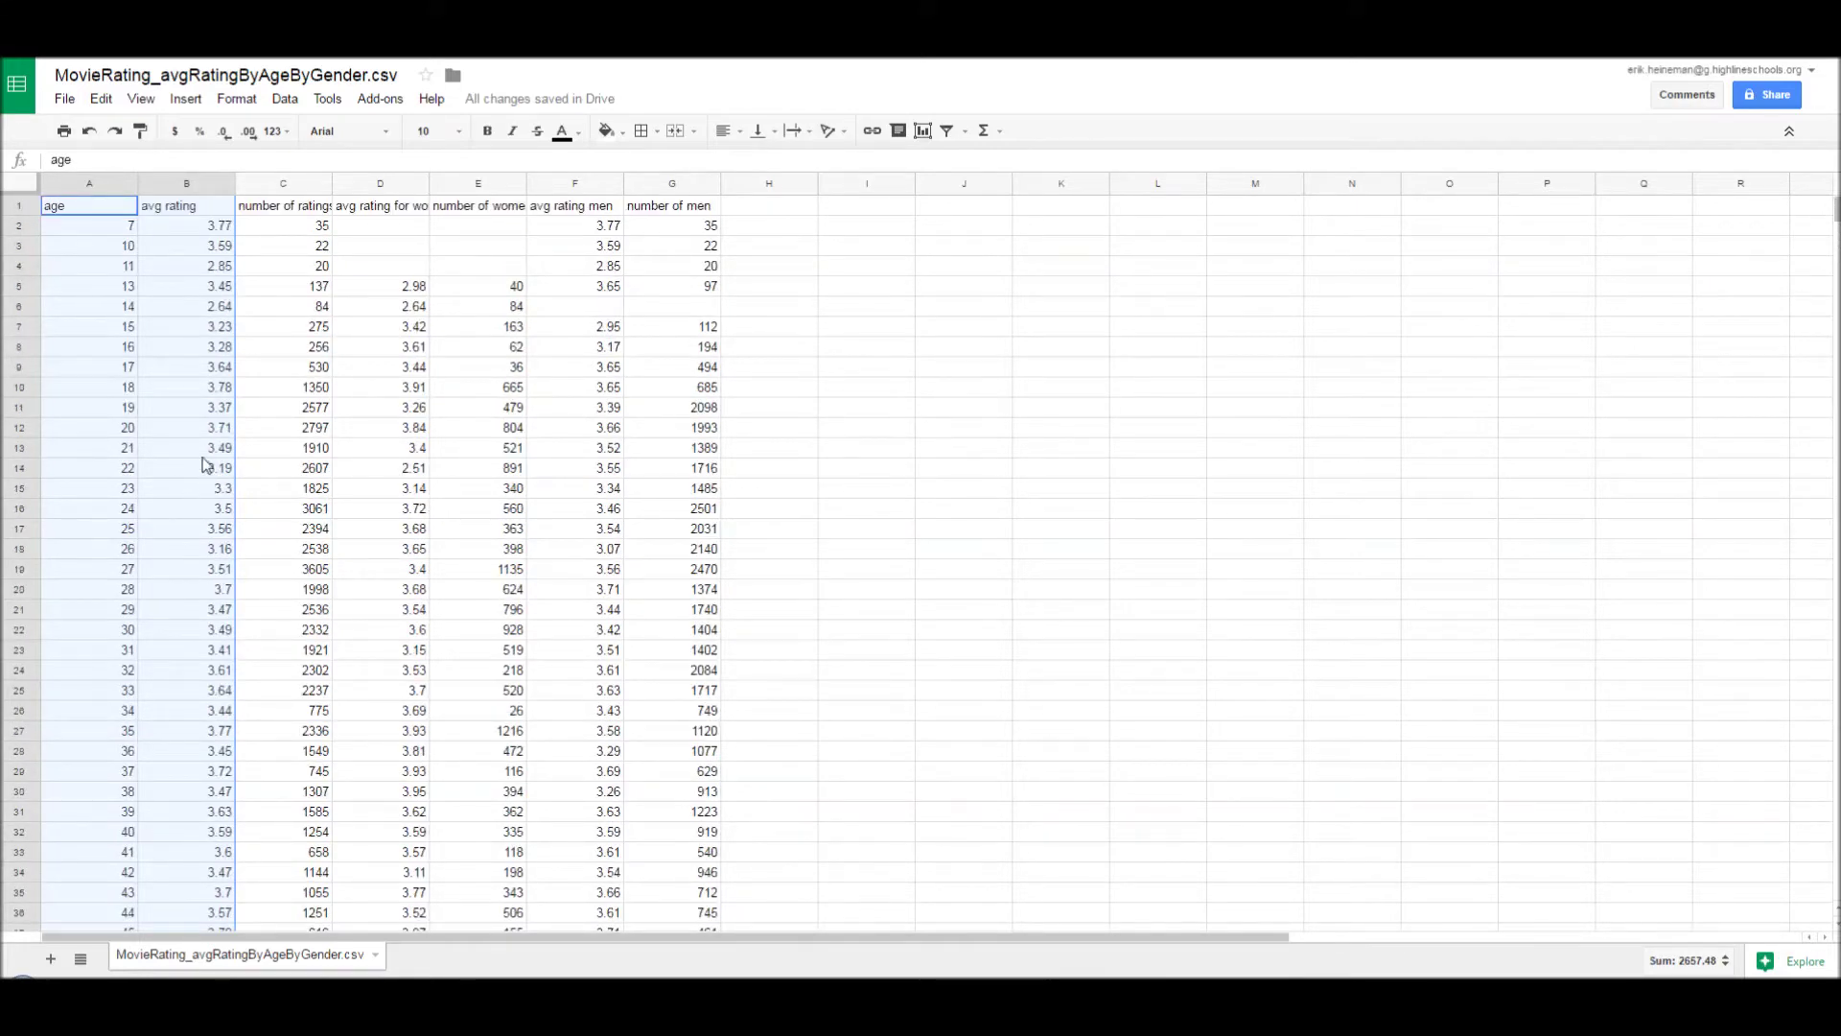
left_click(185, 100)
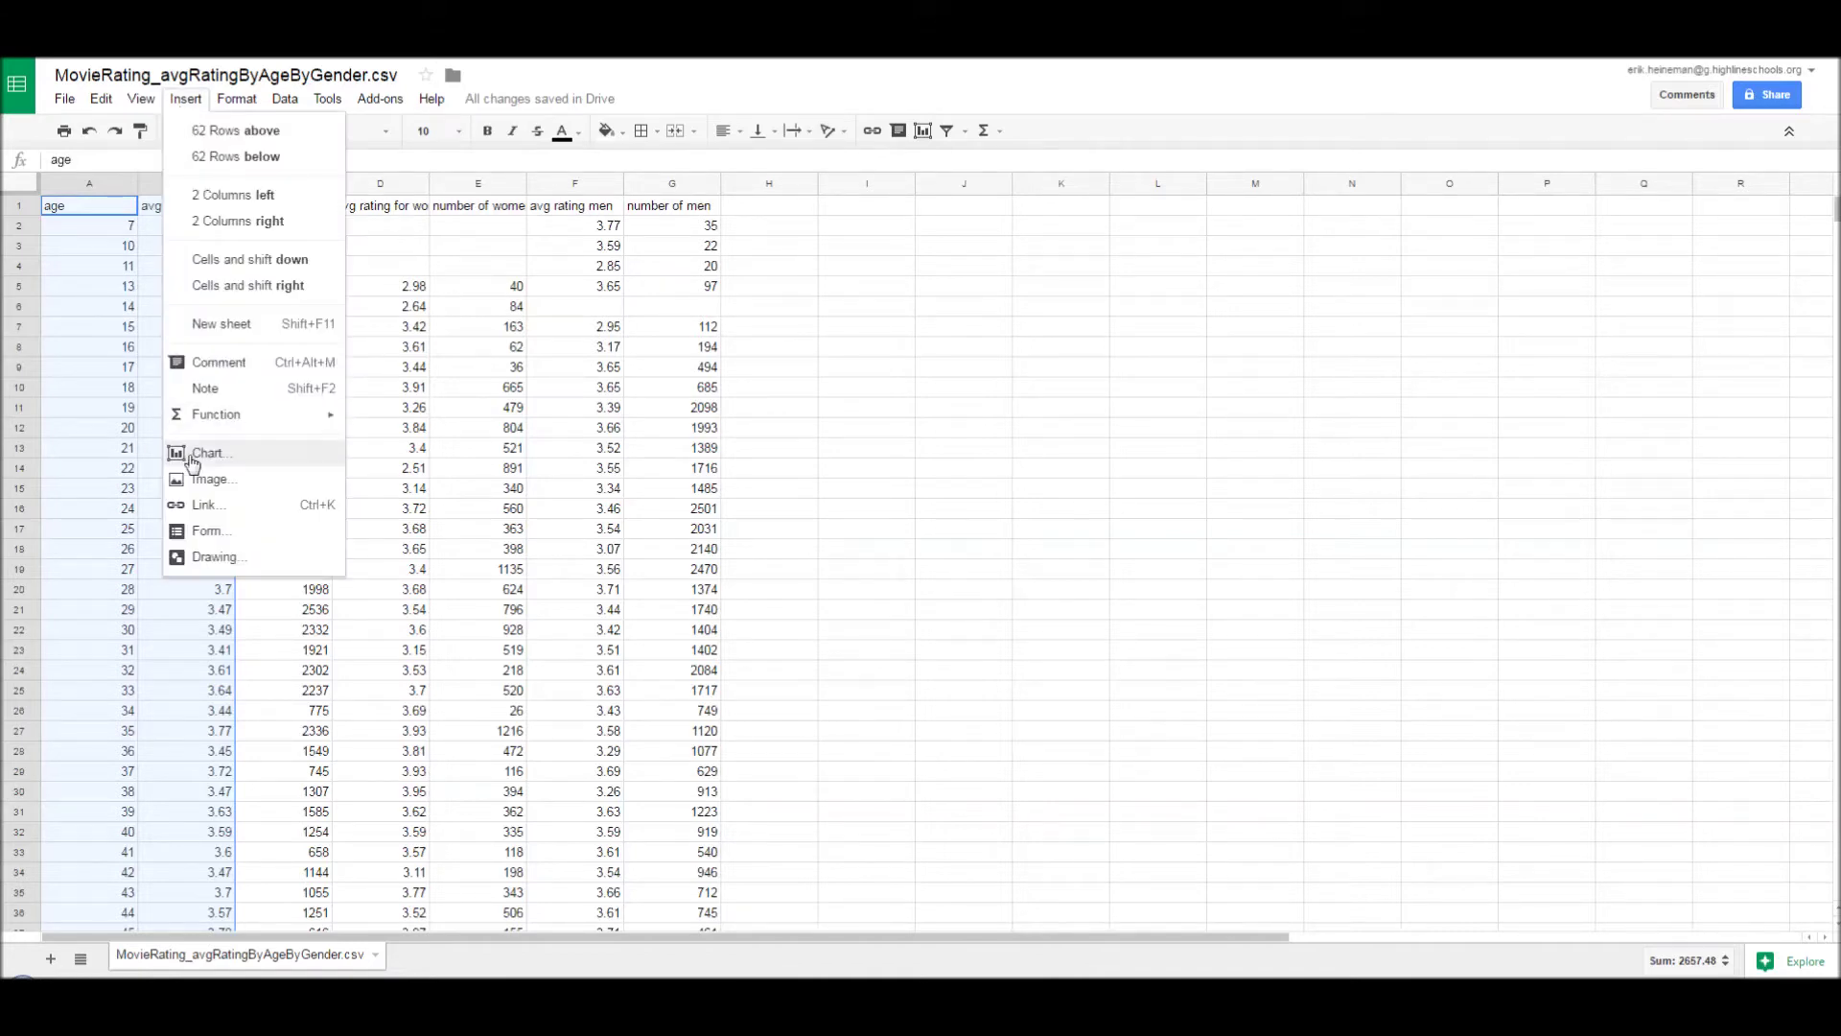
left_click(764, 69)
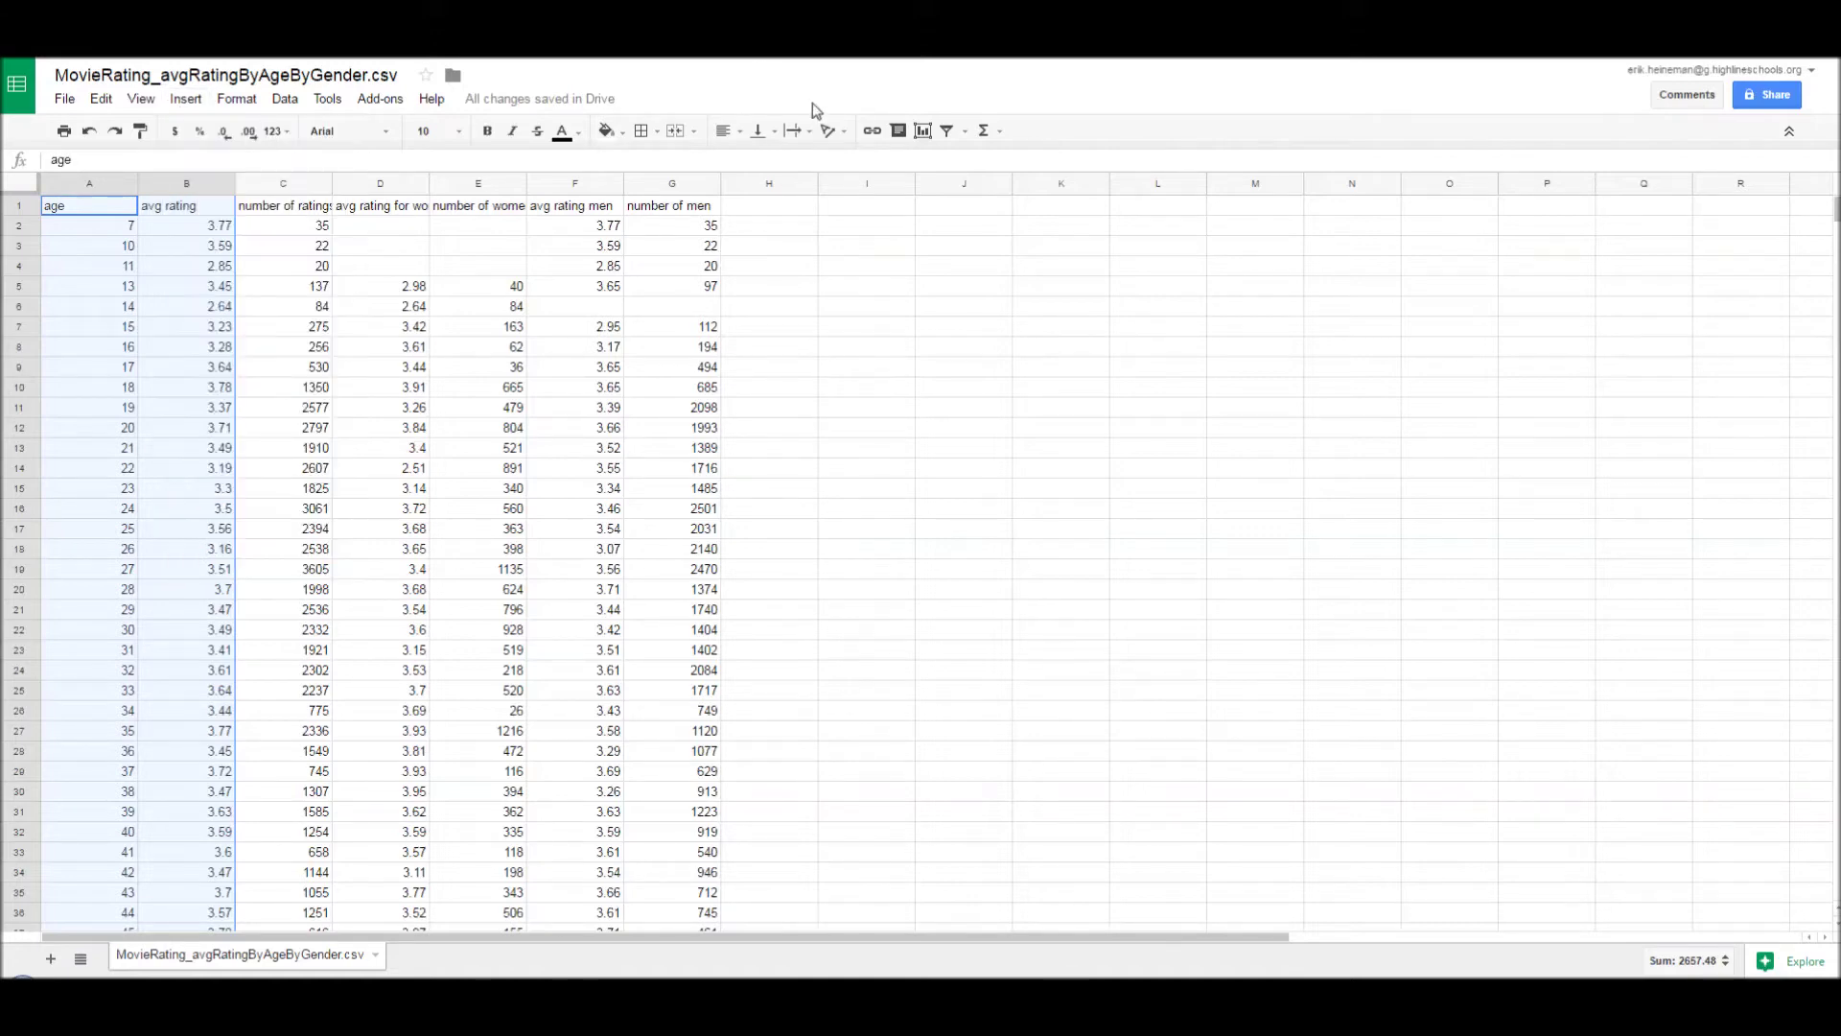
left_click(924, 132)
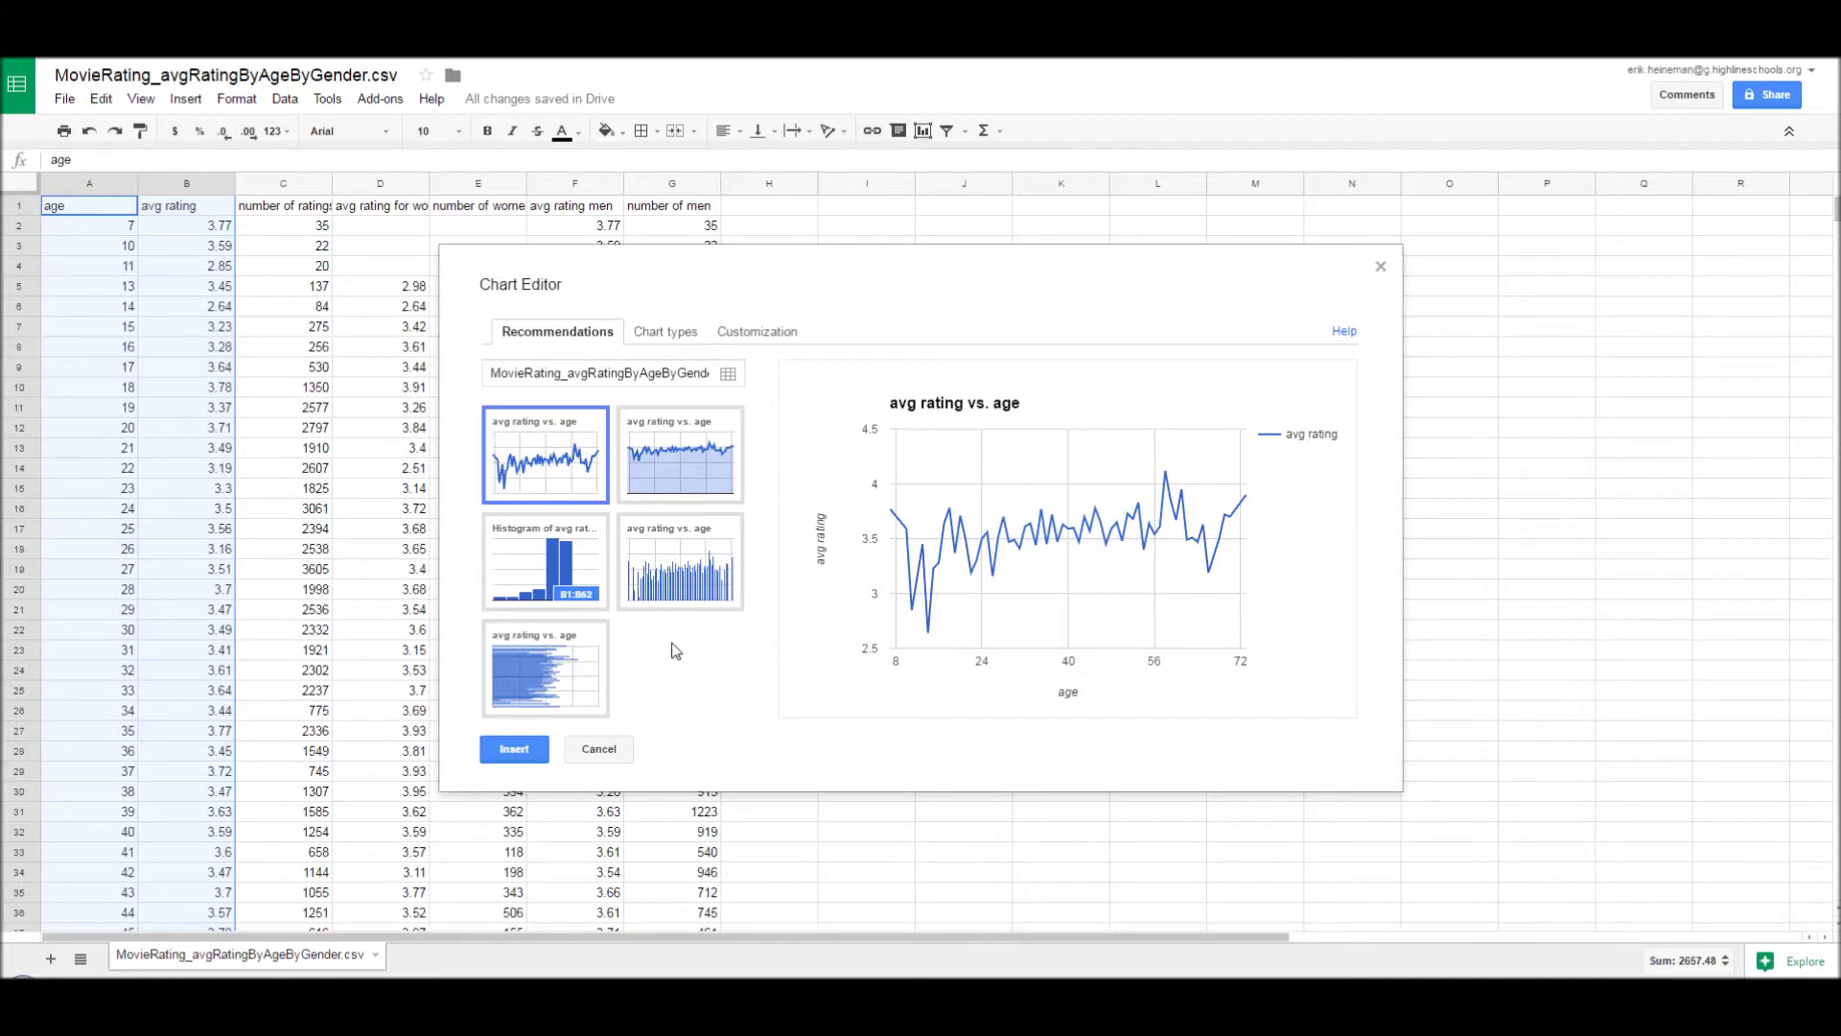
Step: Insert the data as a scatter chart, move it beside the table and enlarge it to span about columns H to Q
left_click(662, 337)
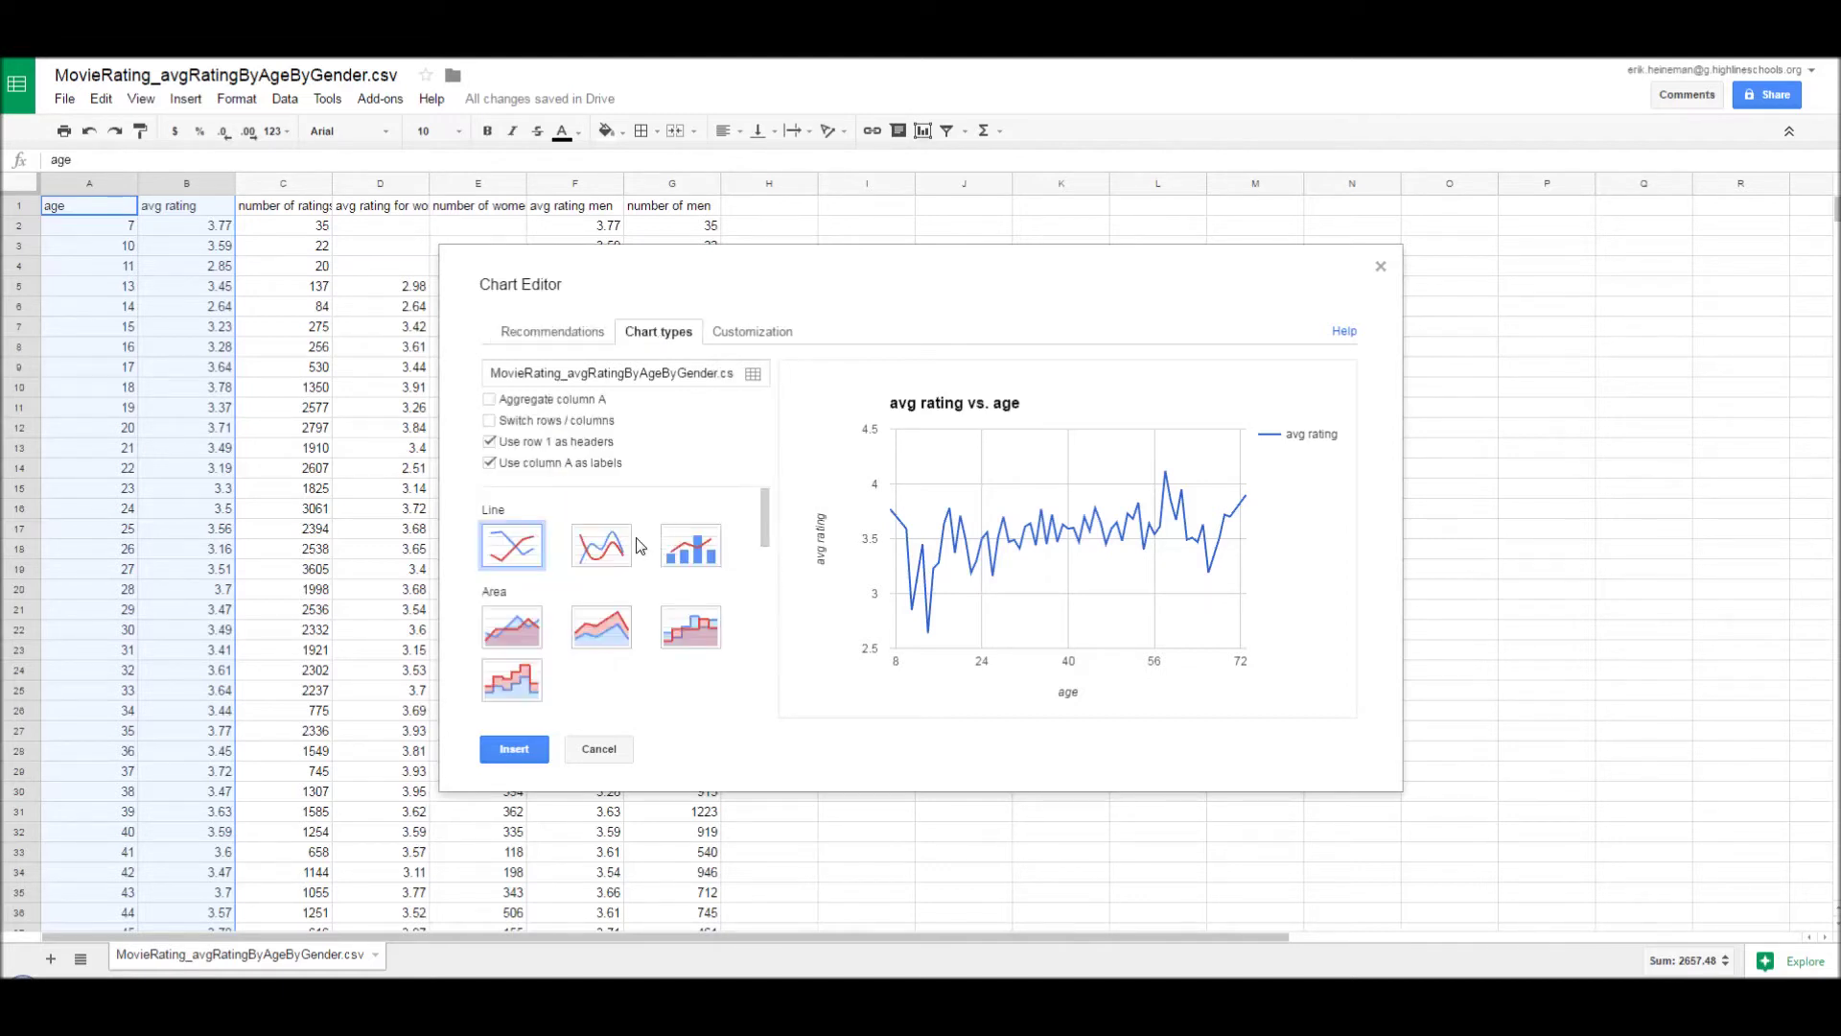
scroll(641, 545, "down", 3)
scroll(641, 545, "down", 5)
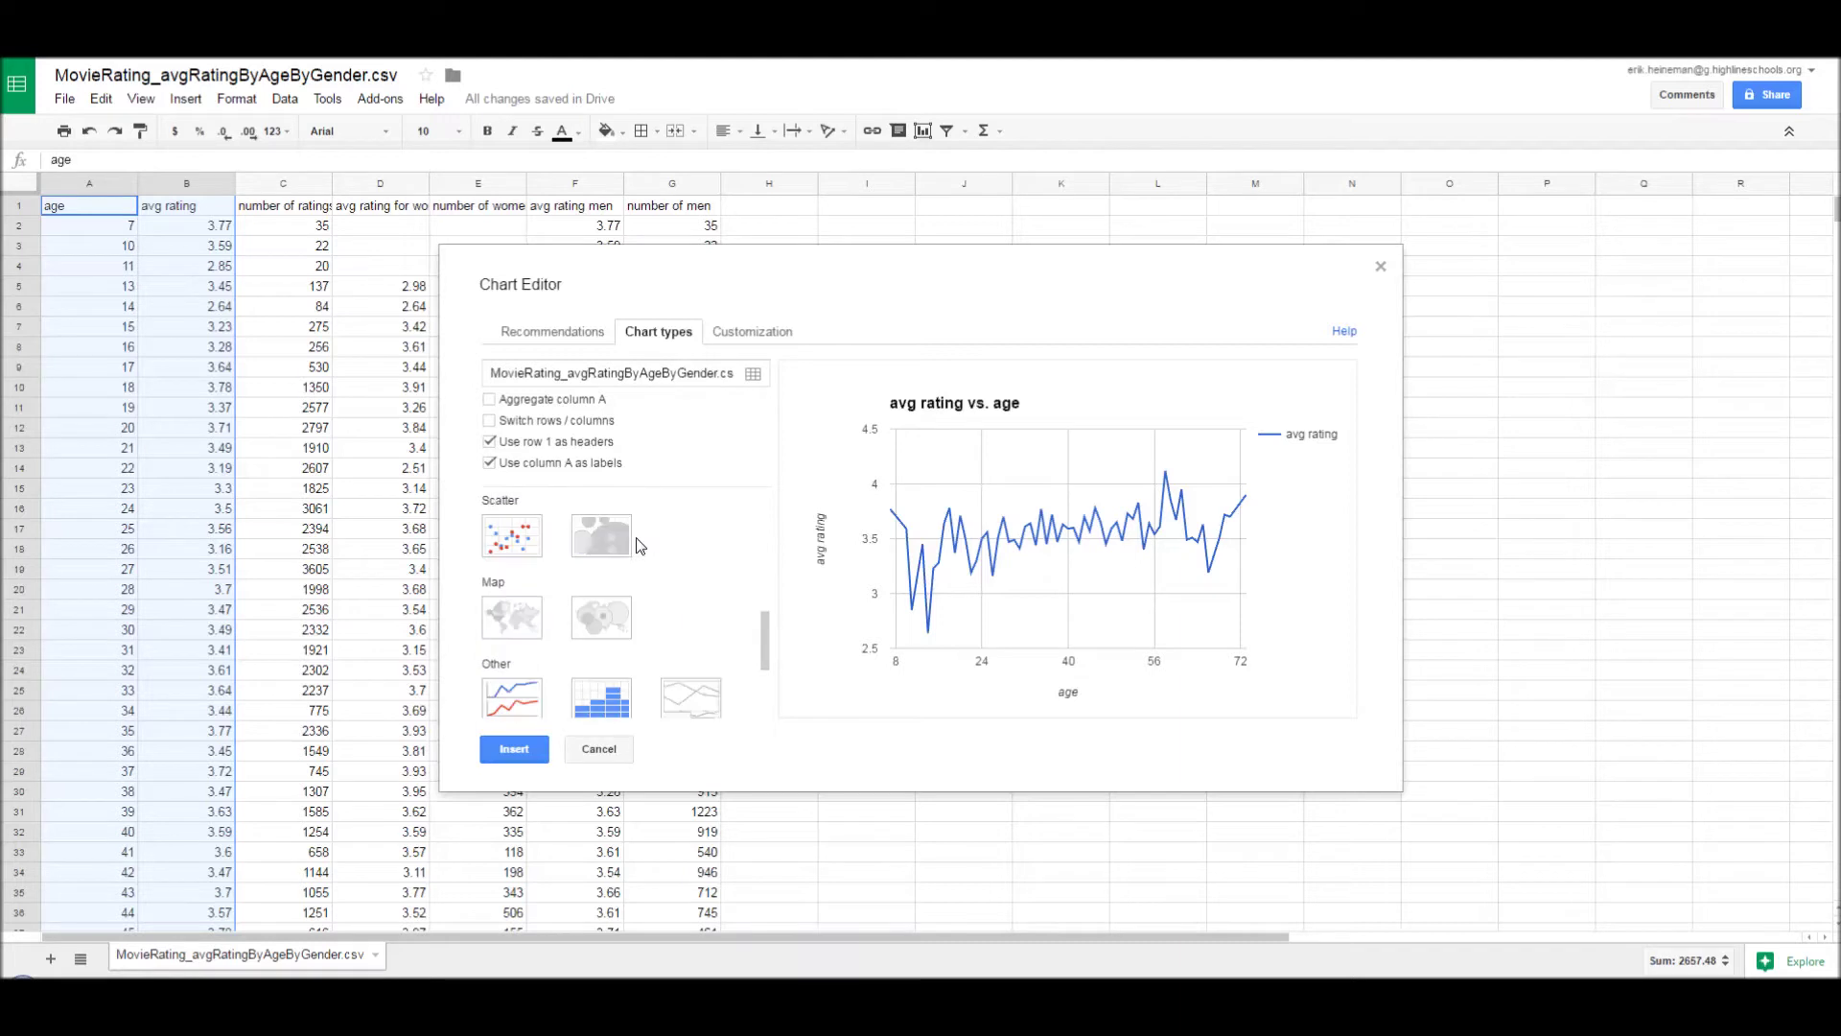
scroll(581, 547, "up", 1)
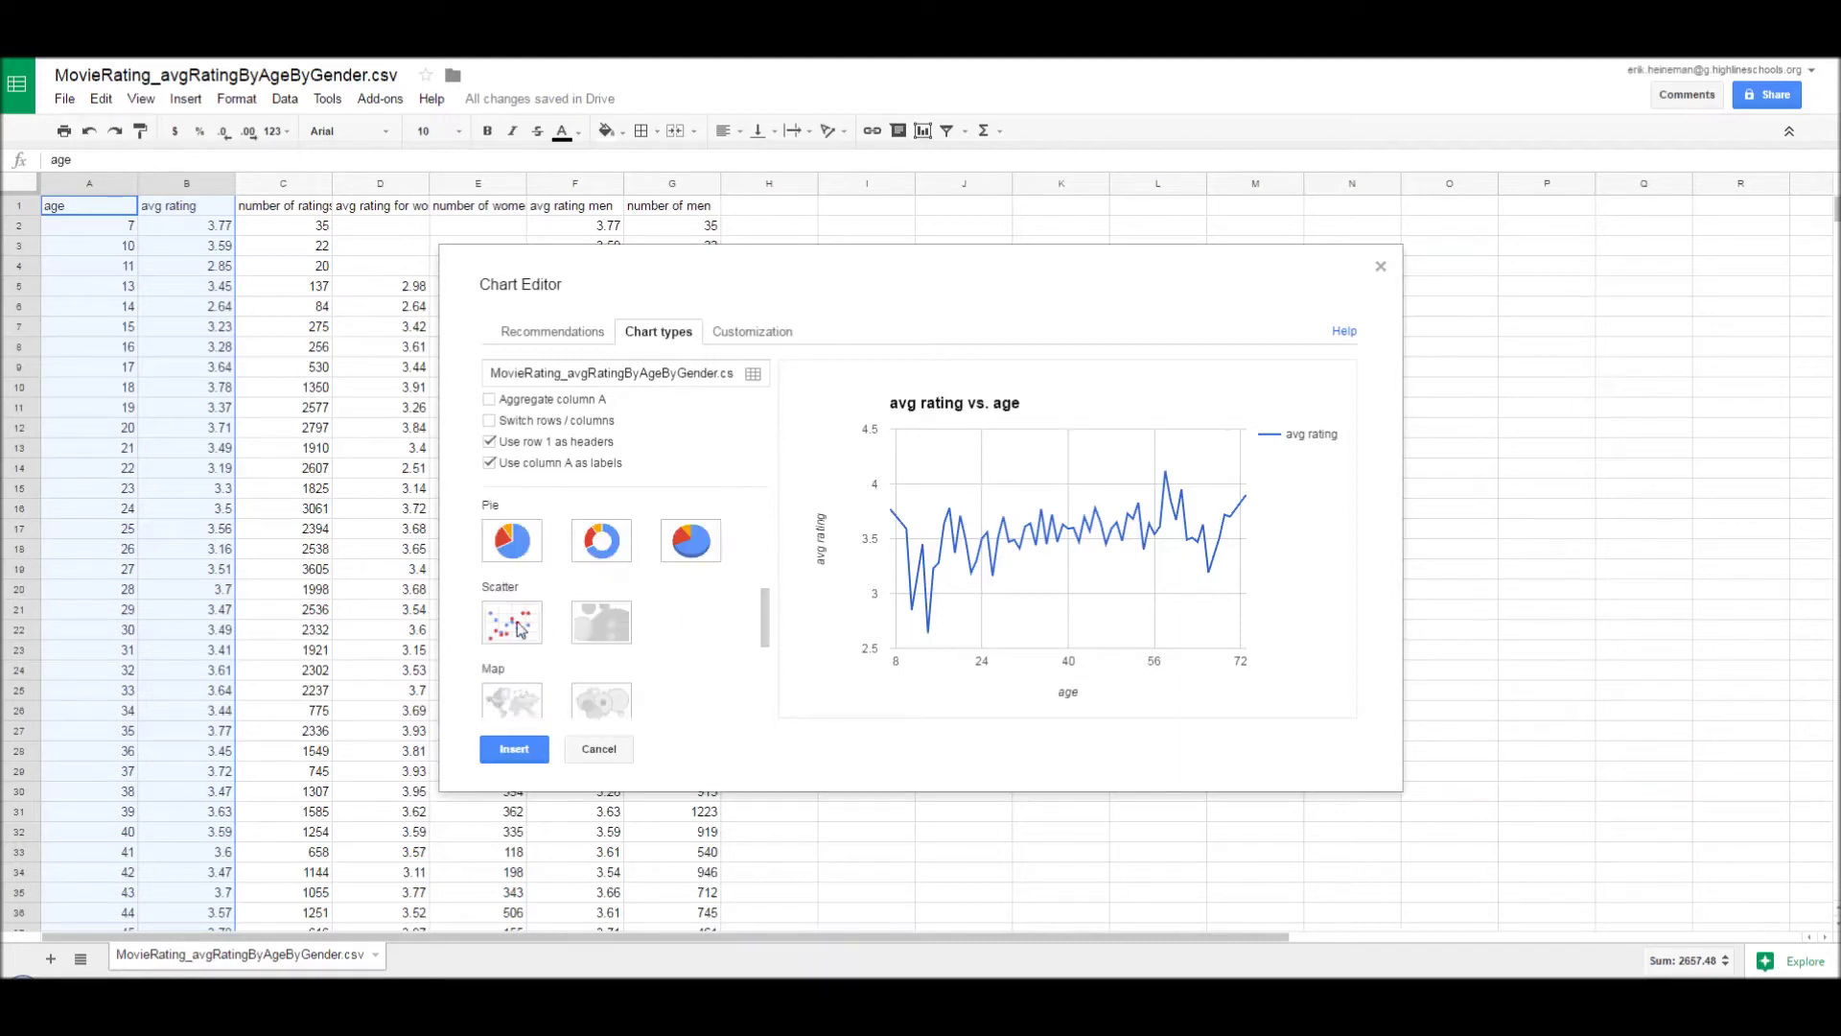
left_click(518, 626)
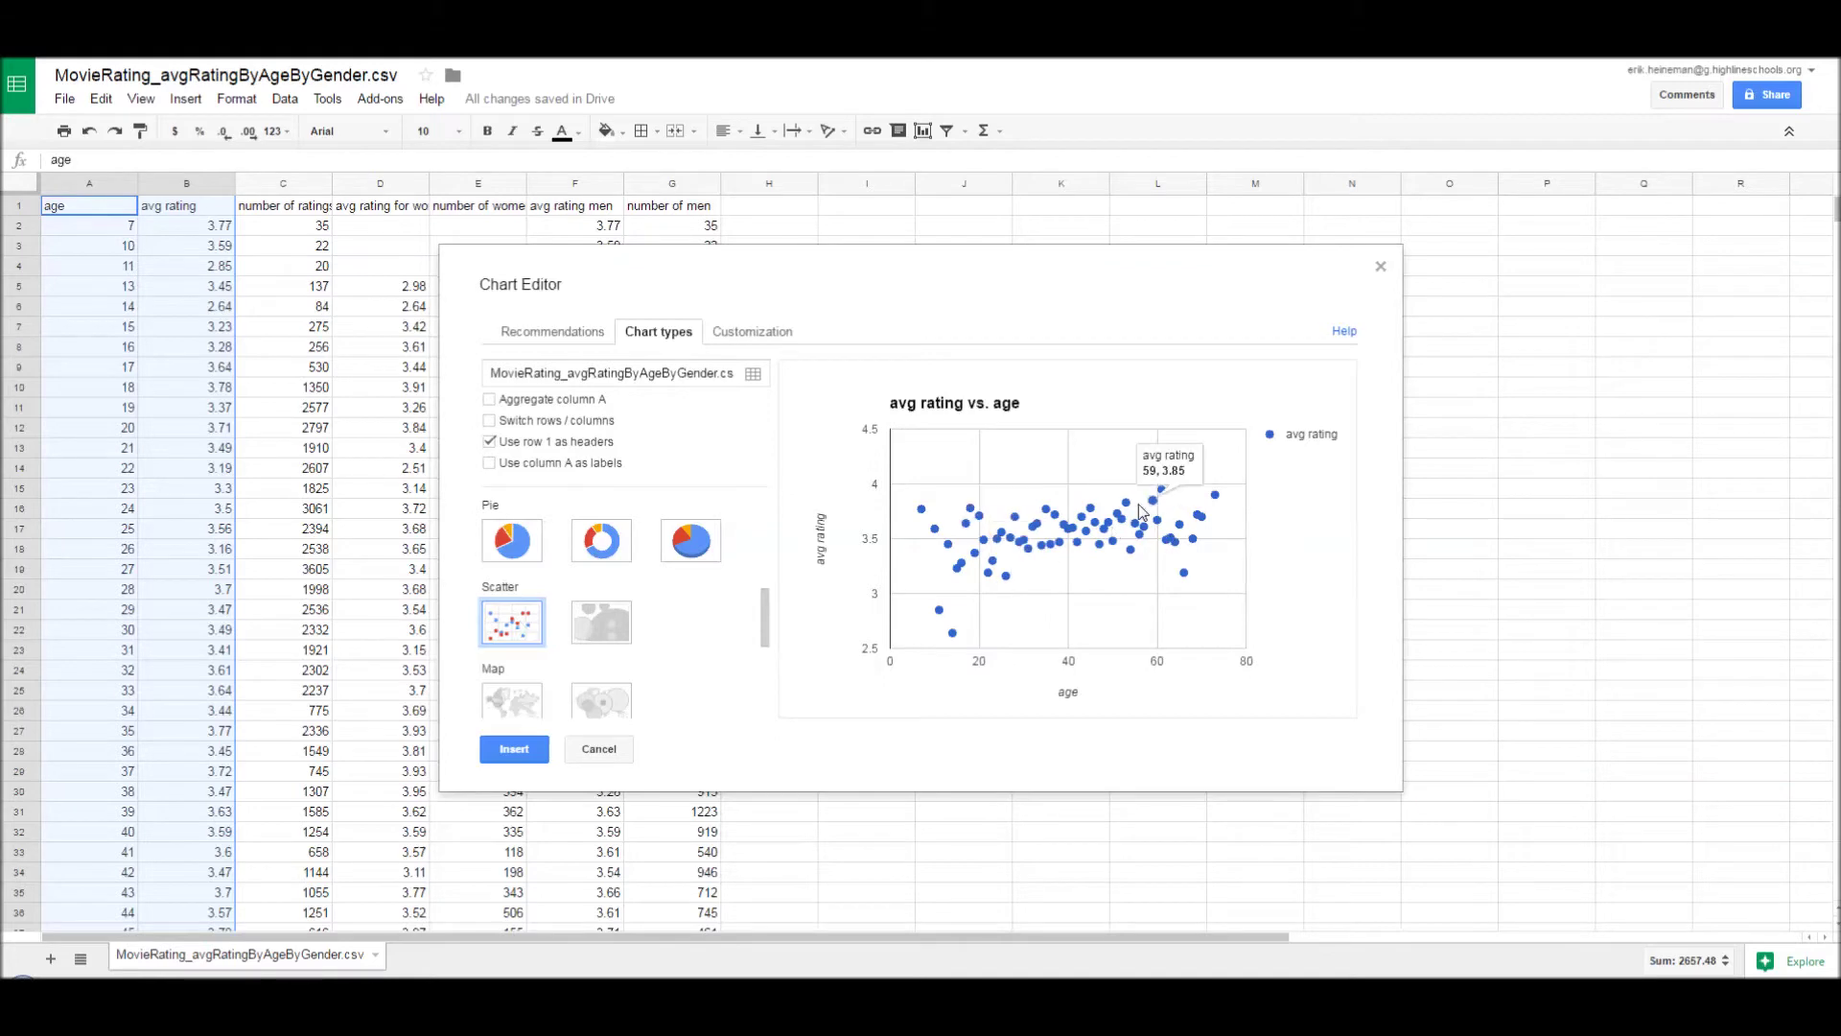
left_click(493, 755)
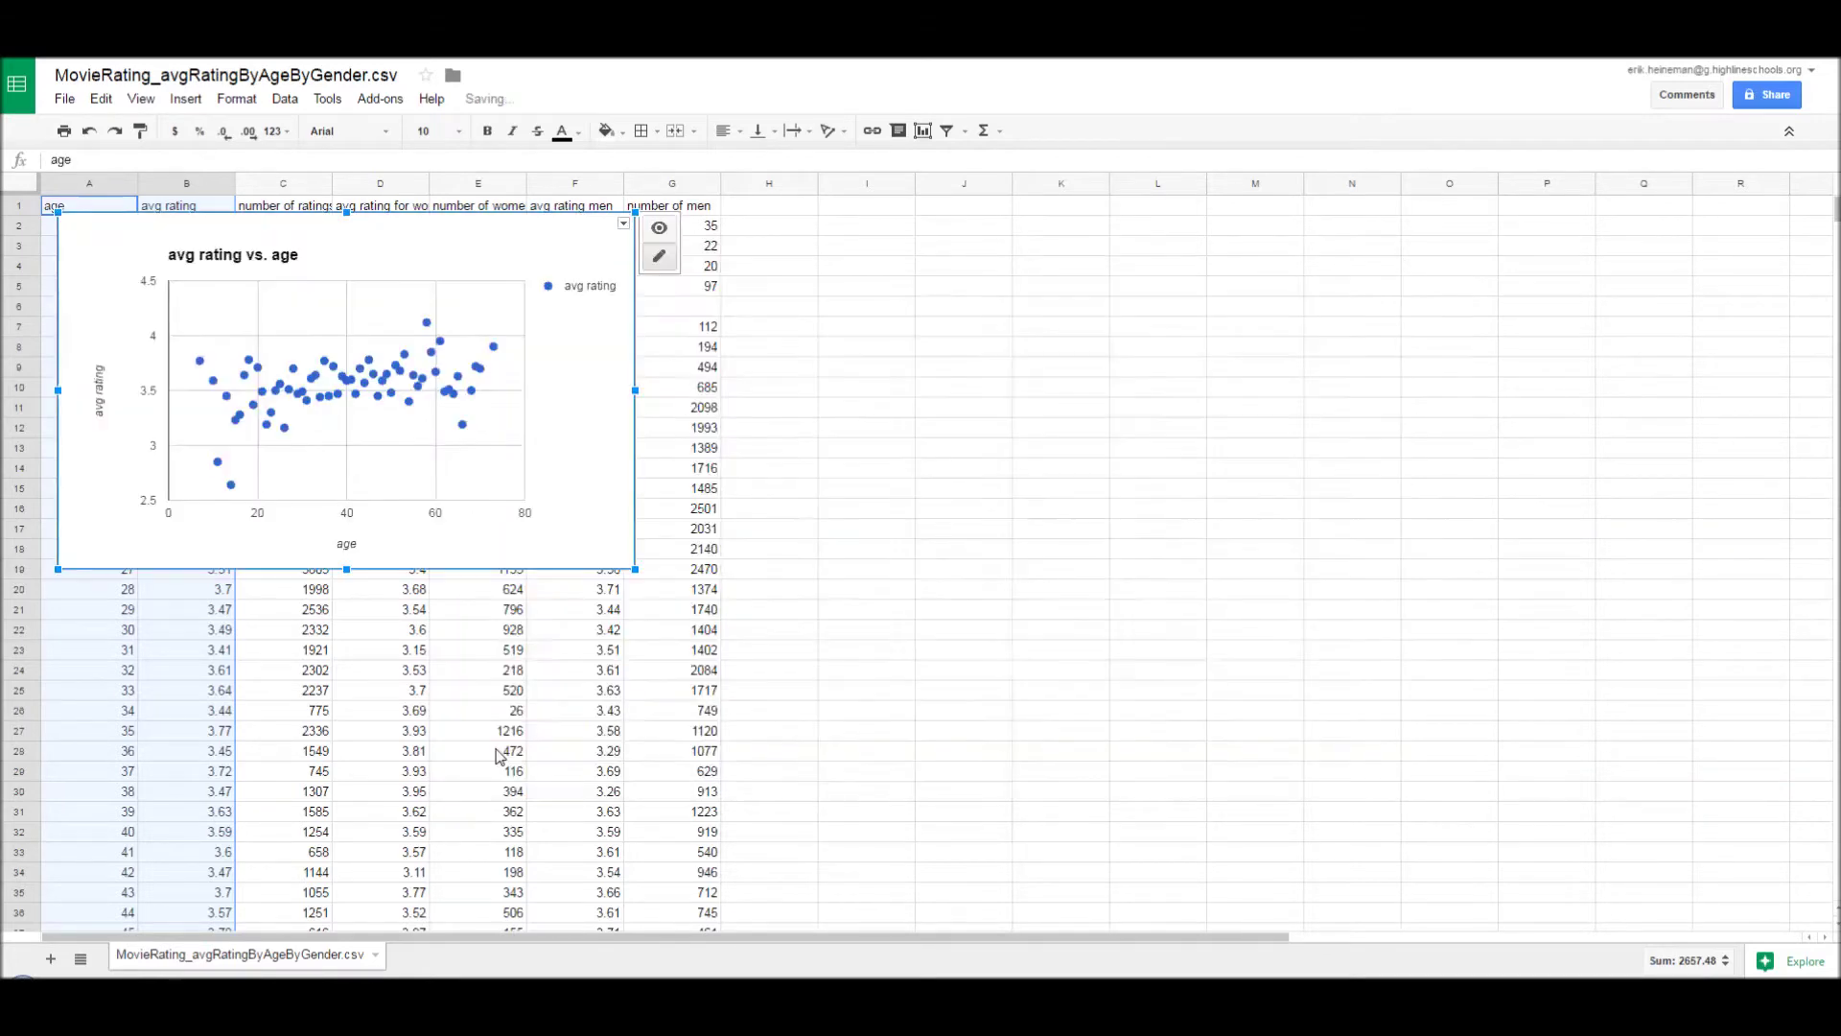
left_click_drag(565, 427, 1269, 424)
left_click_drag(1342, 568, 1663, 777)
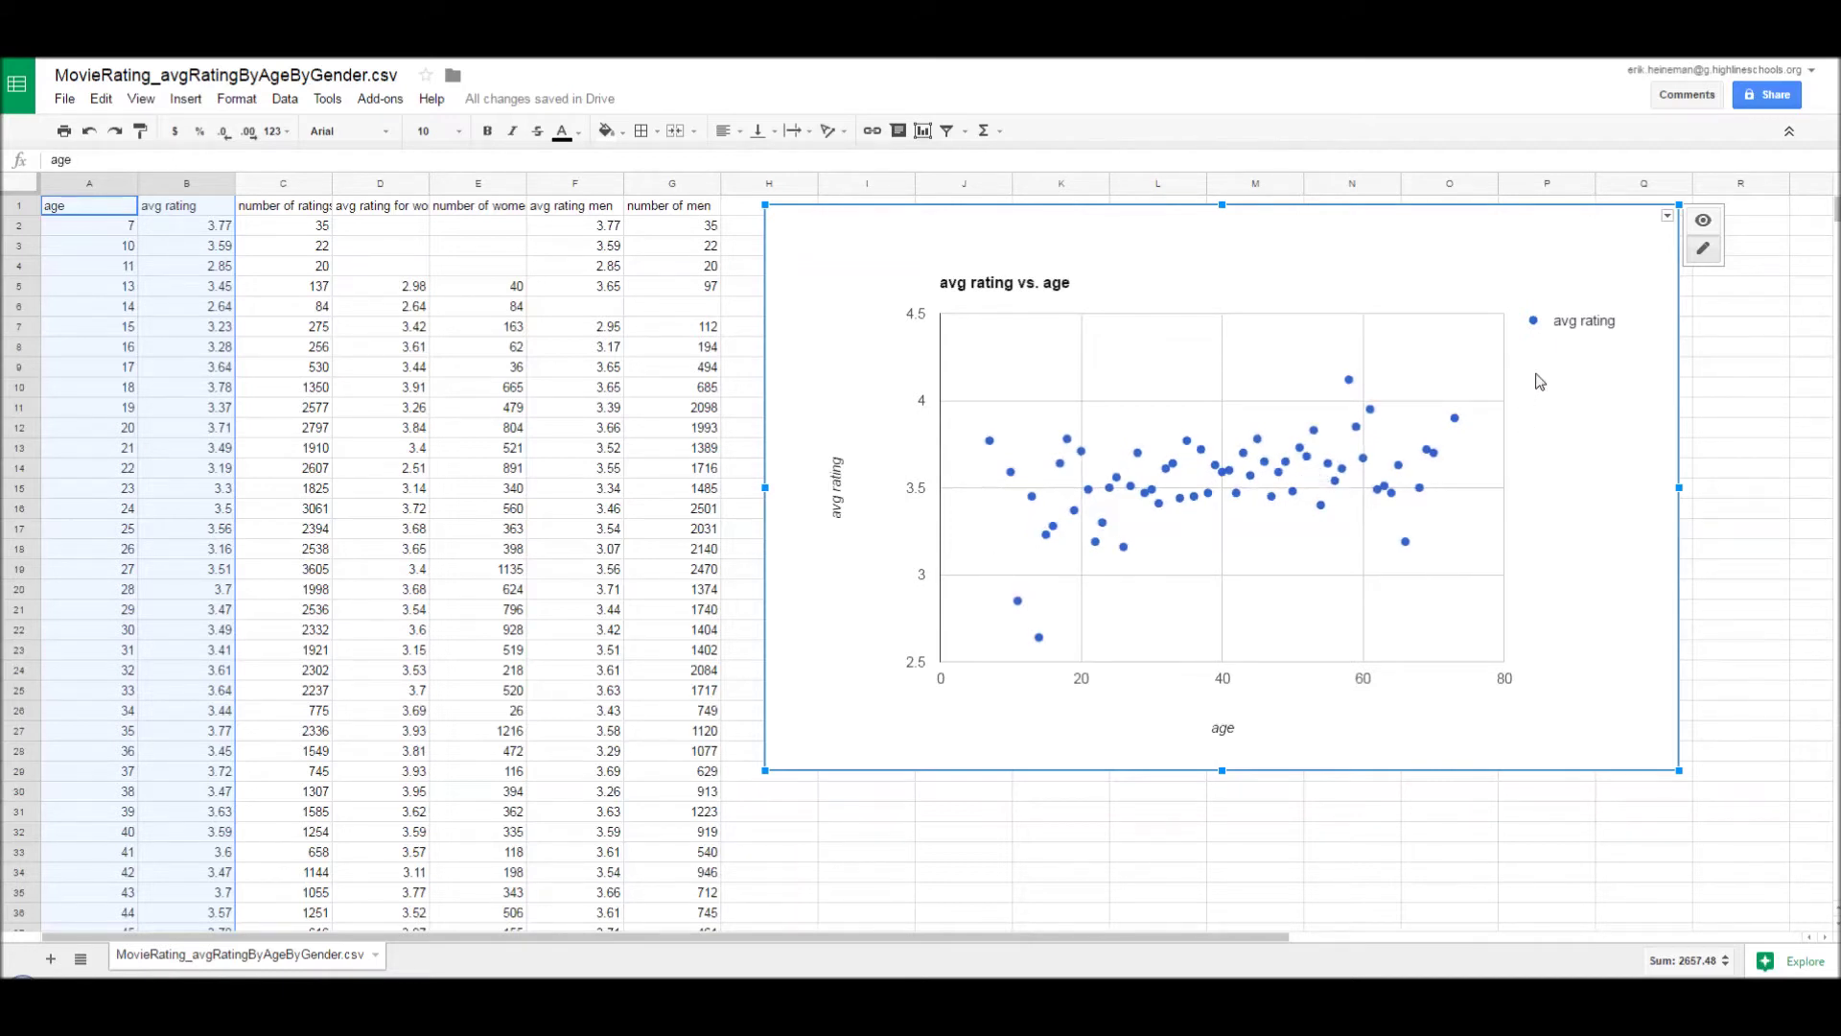
Step: Add a linear trendline to the avg rating series of the scatter chart and update the chart
left_click(1669, 220)
left_click(1589, 248)
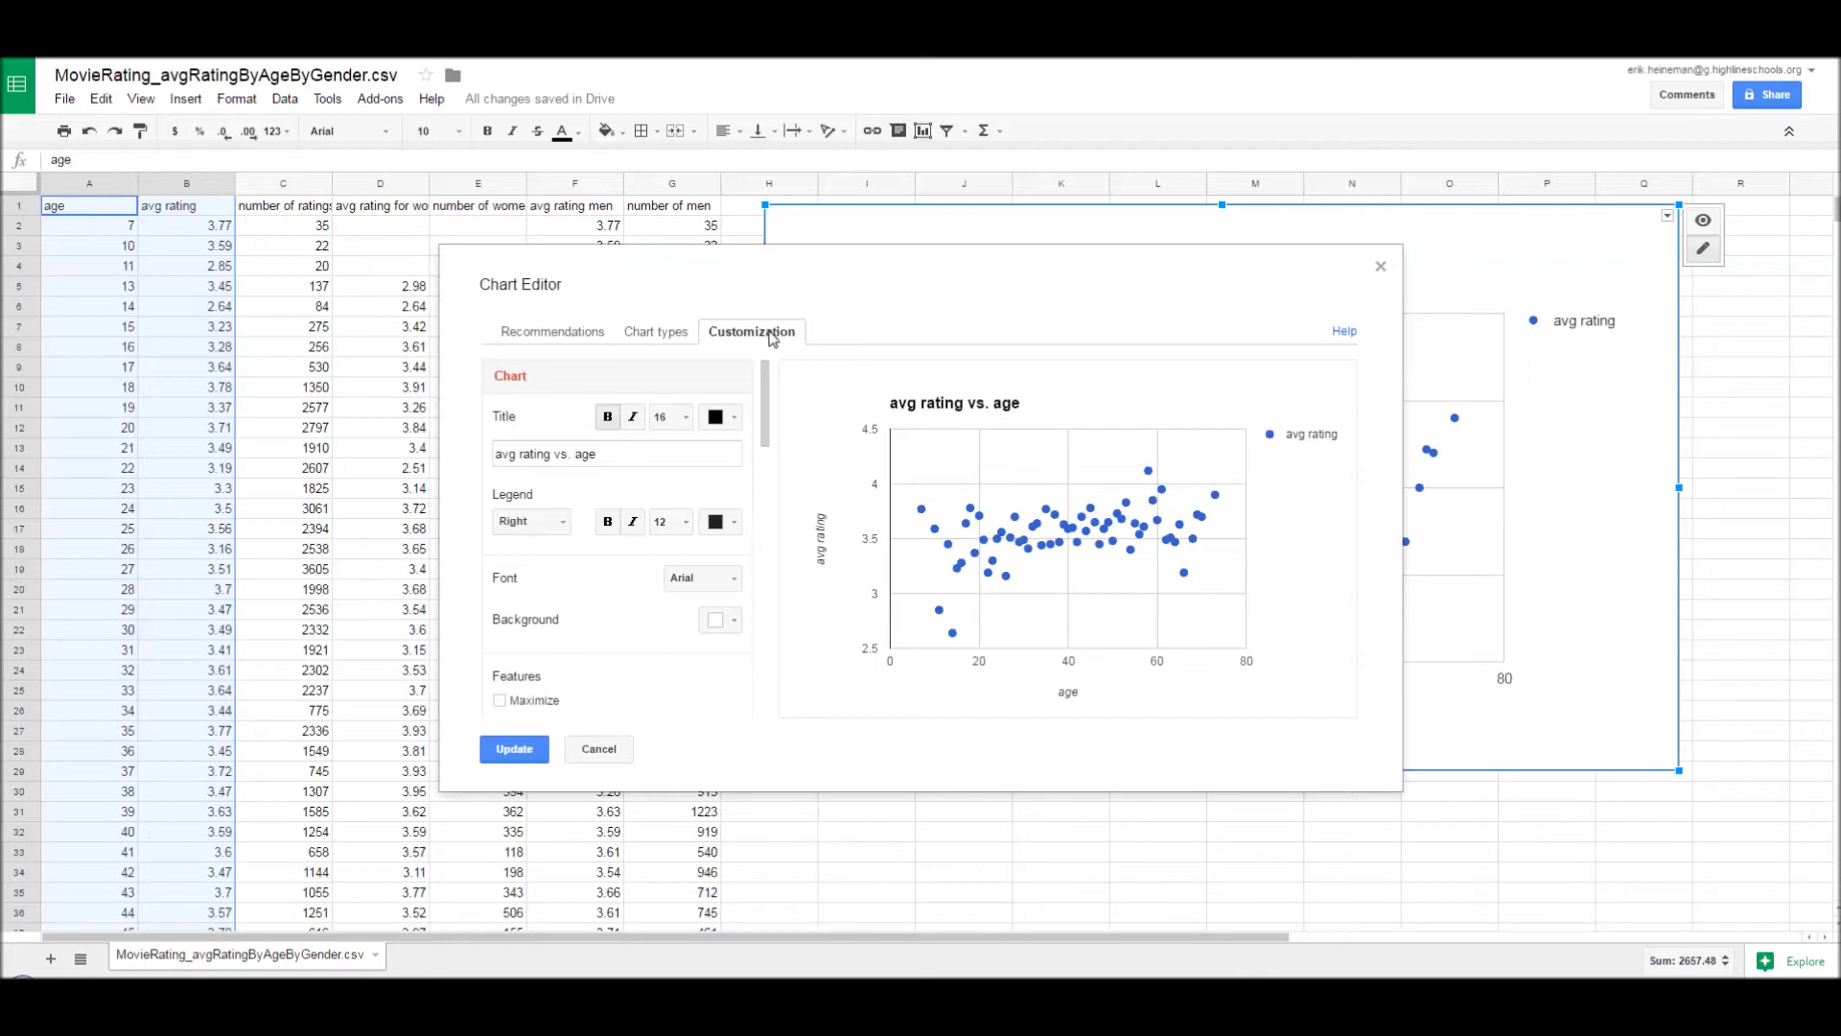
scroll(633, 555, "down", 10)
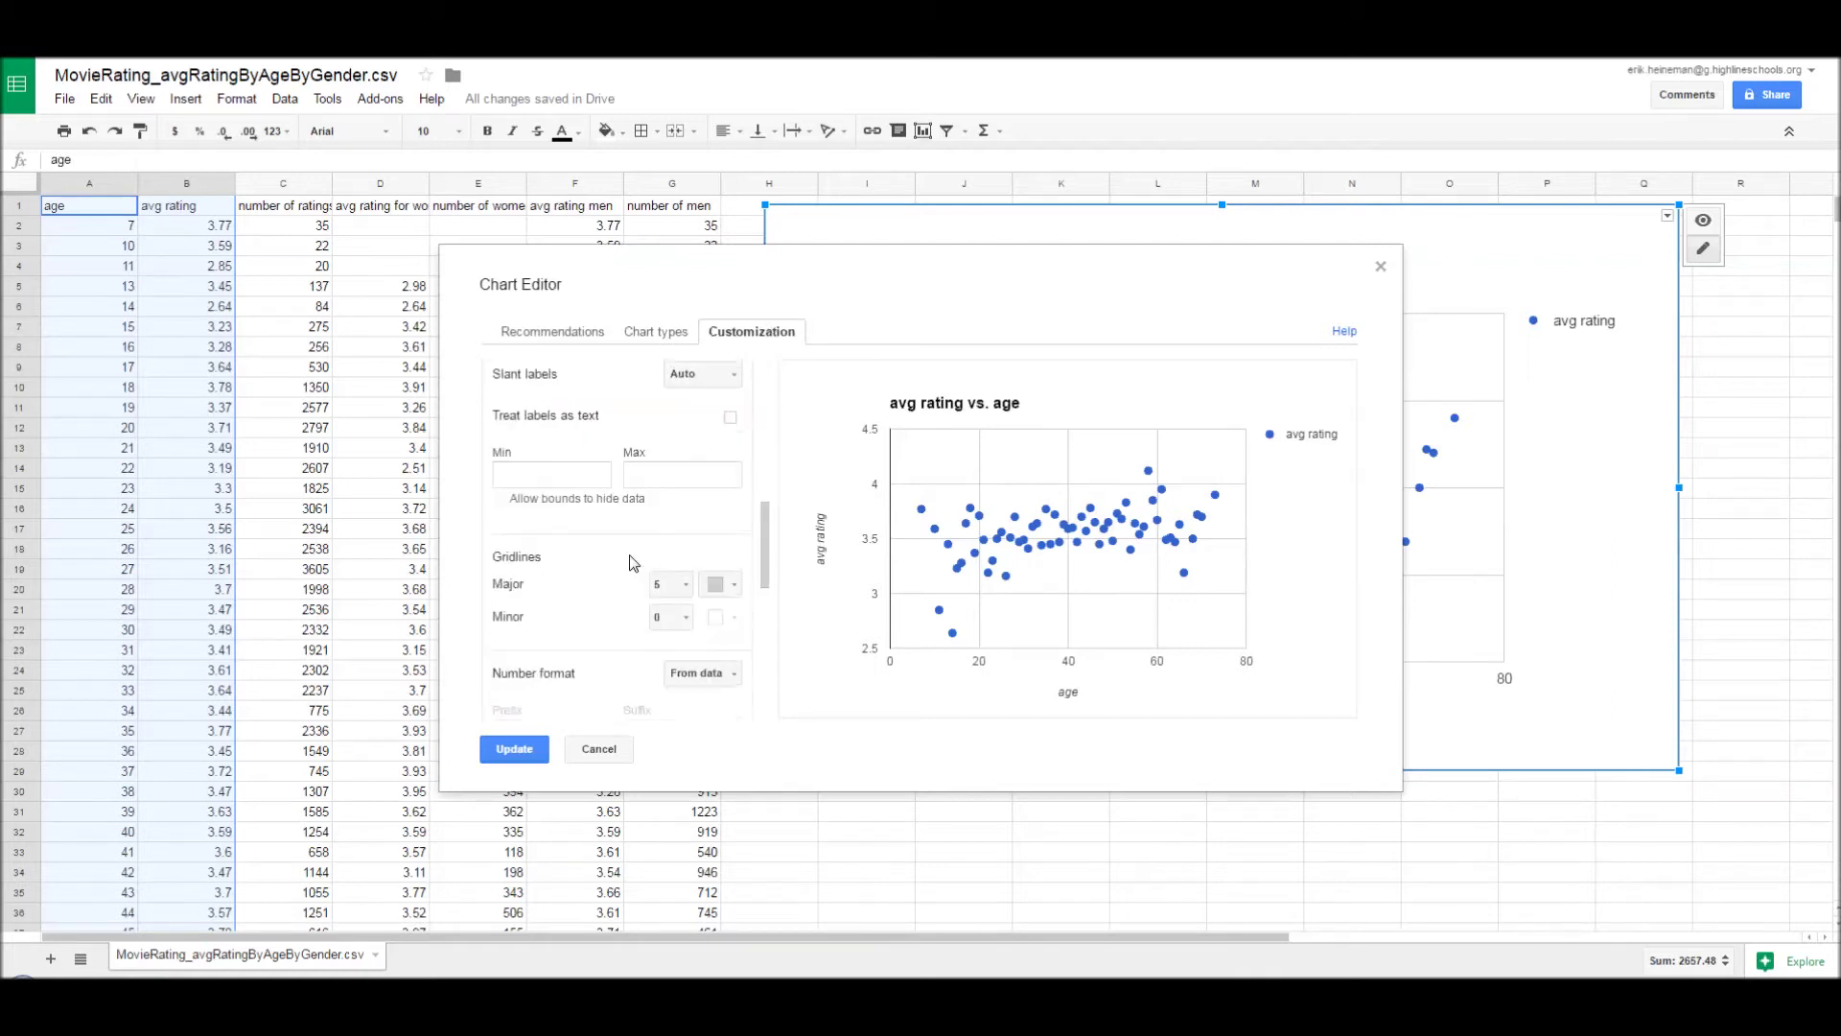
scroll(631, 561, "down", 3)
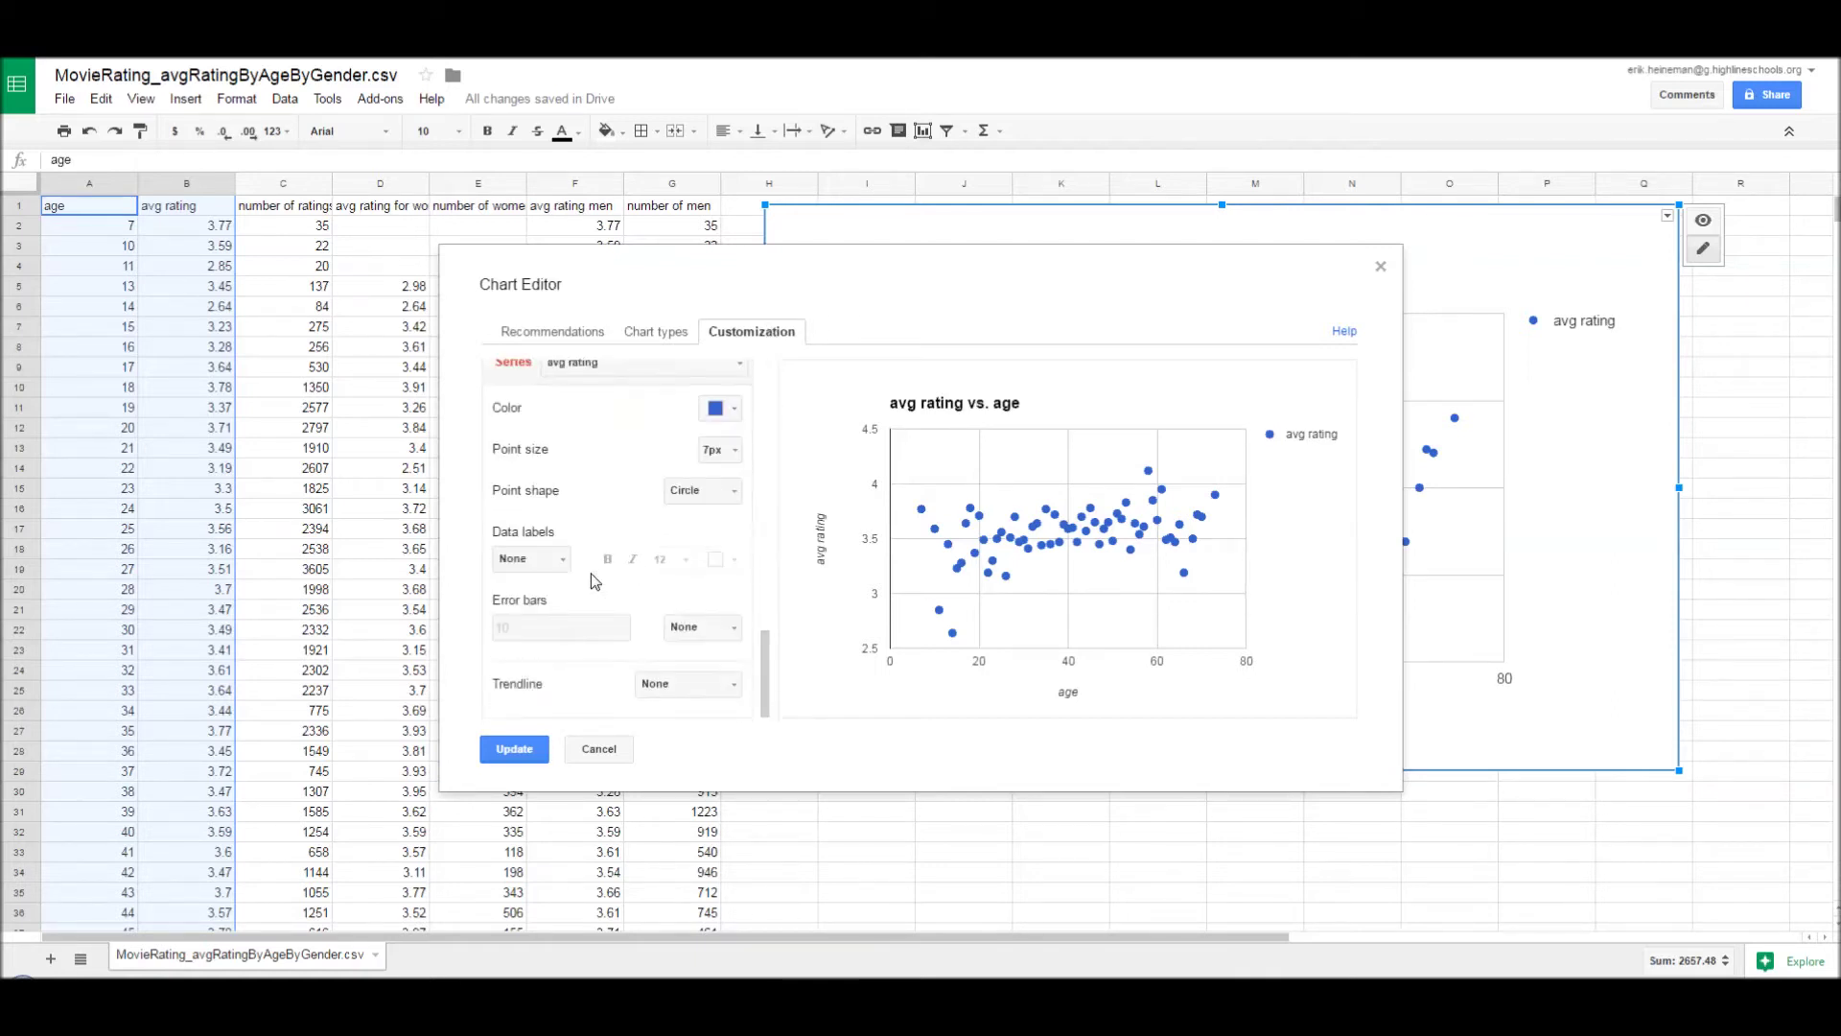
left_click(687, 684)
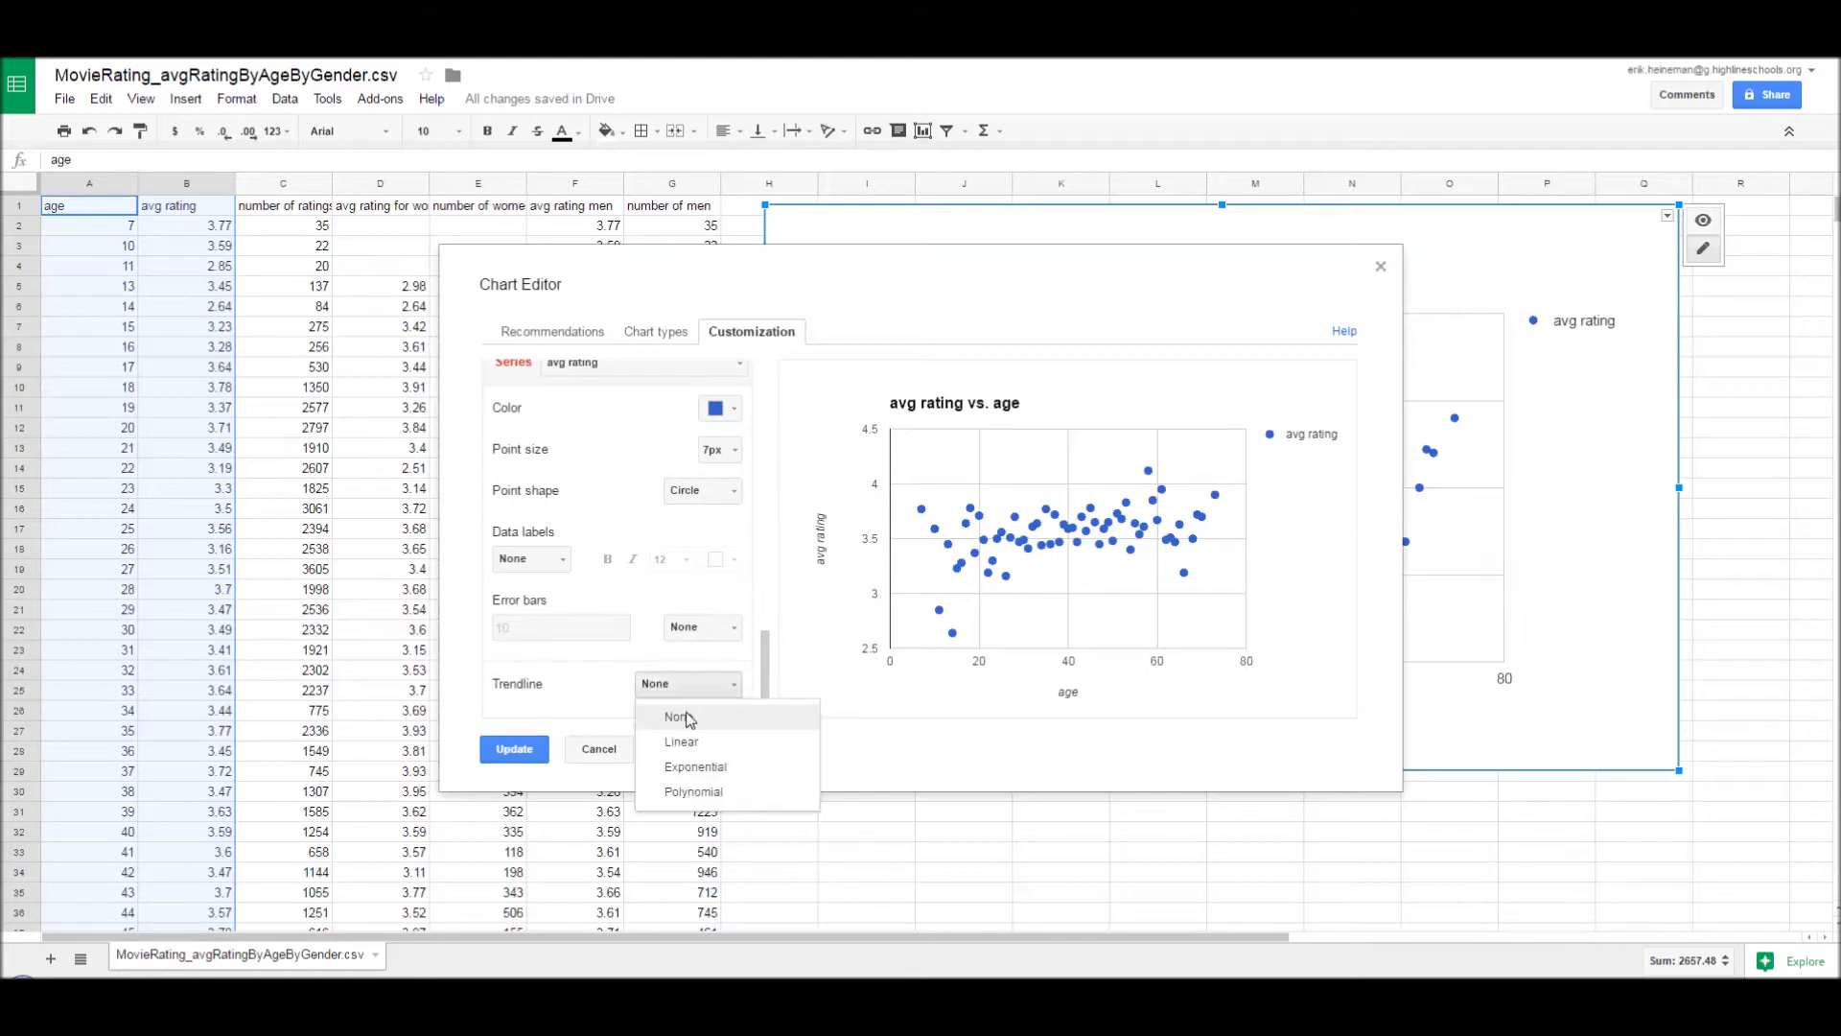
left_click(692, 747)
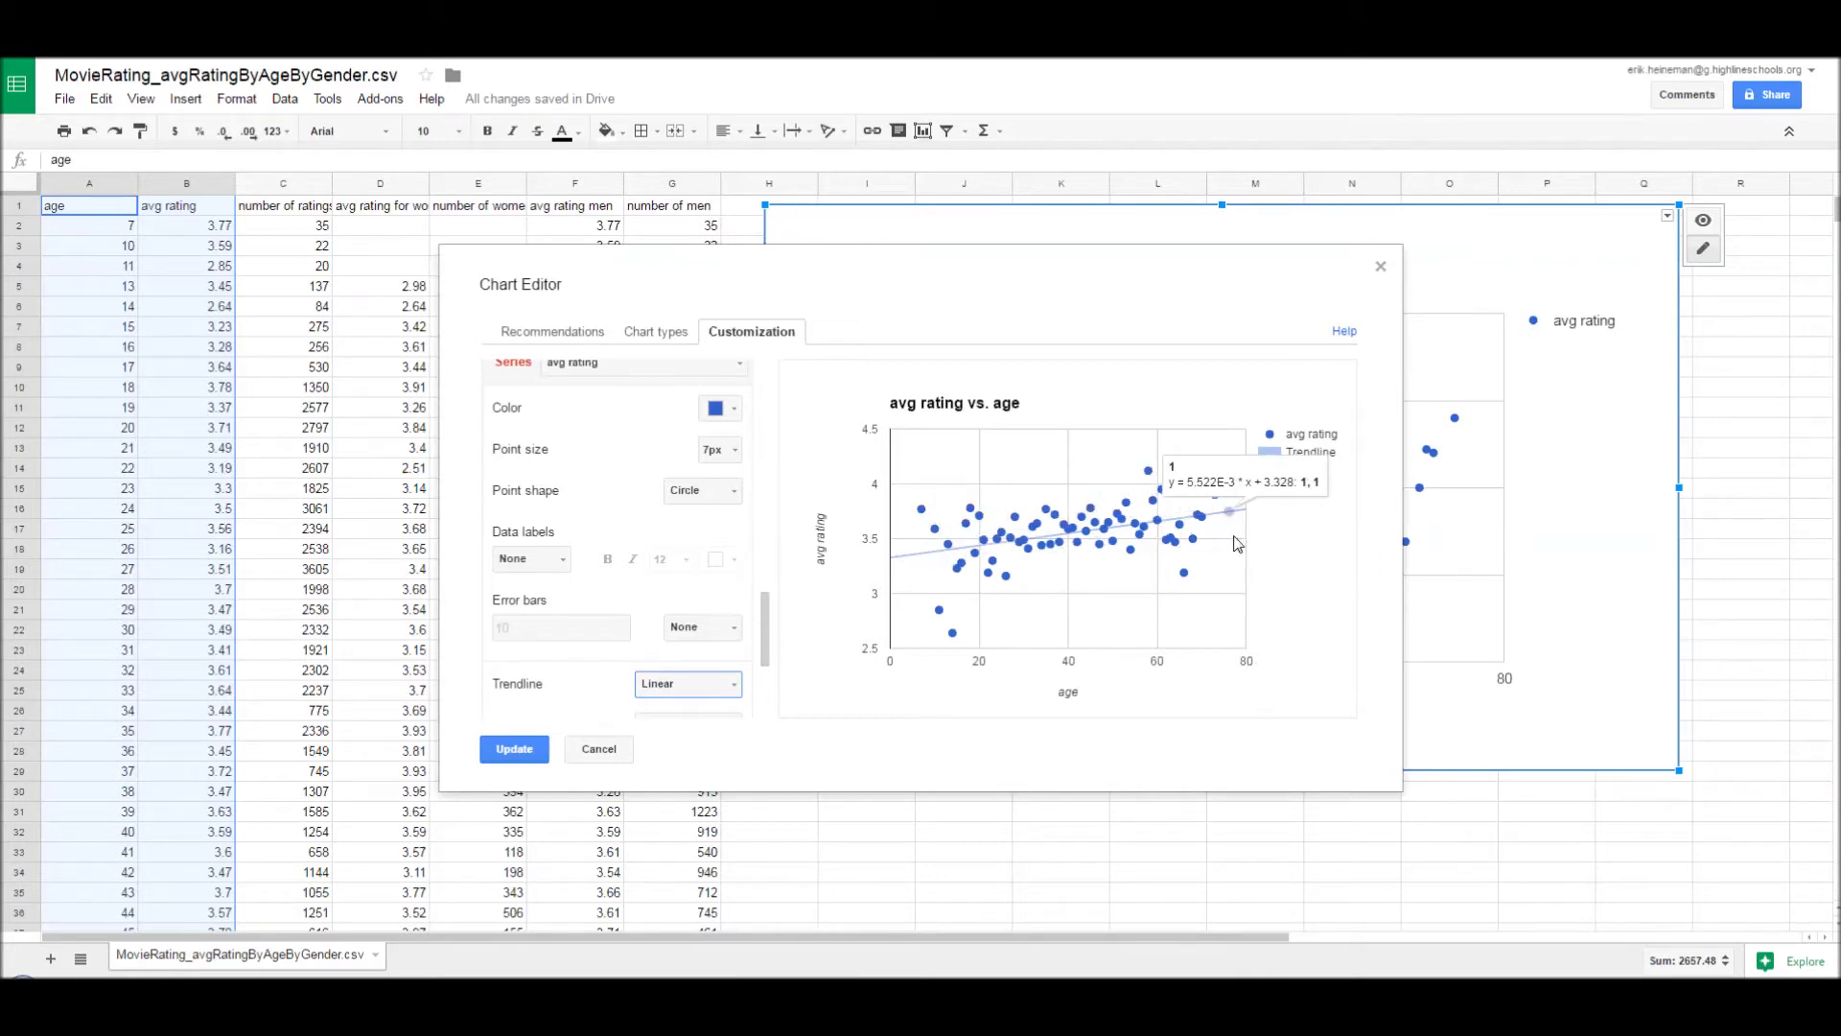
left_click(531, 753)
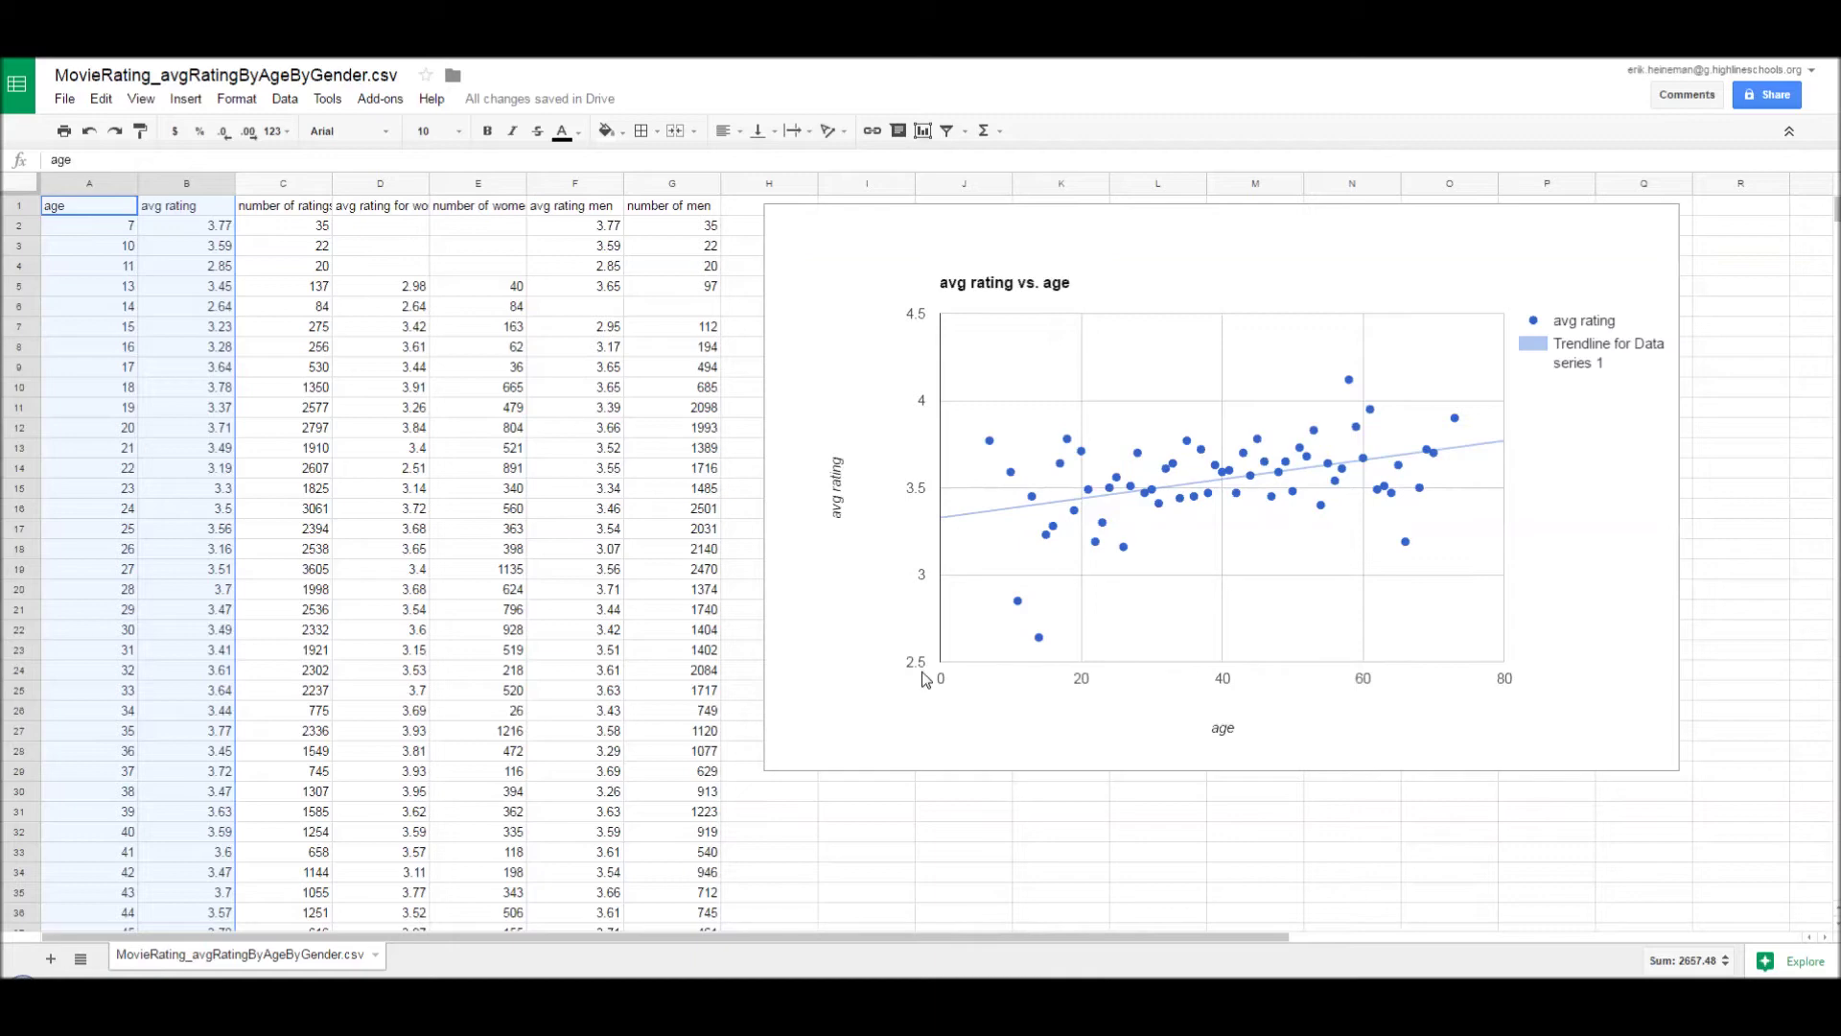
Step: Set the minimum of the chart's left vertical axis to 0 and update the chart
left_click(1651, 227)
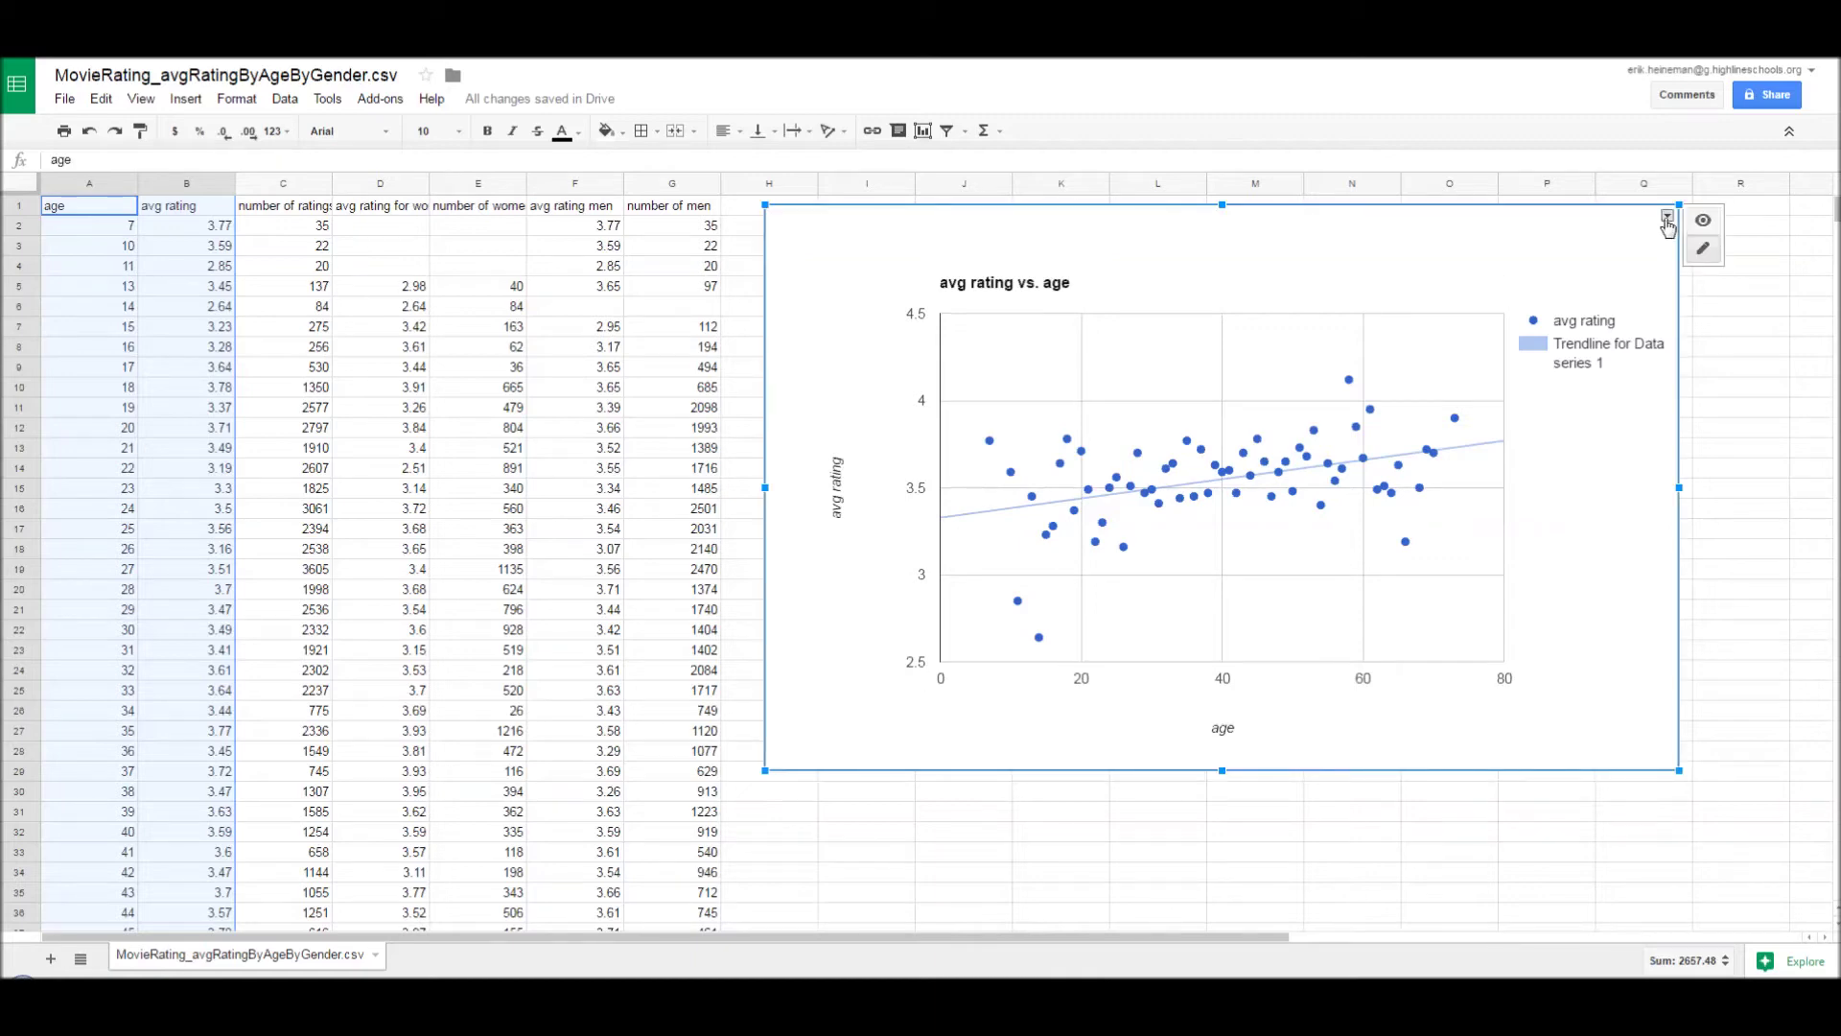
left_click(1667, 218)
left_click(1623, 245)
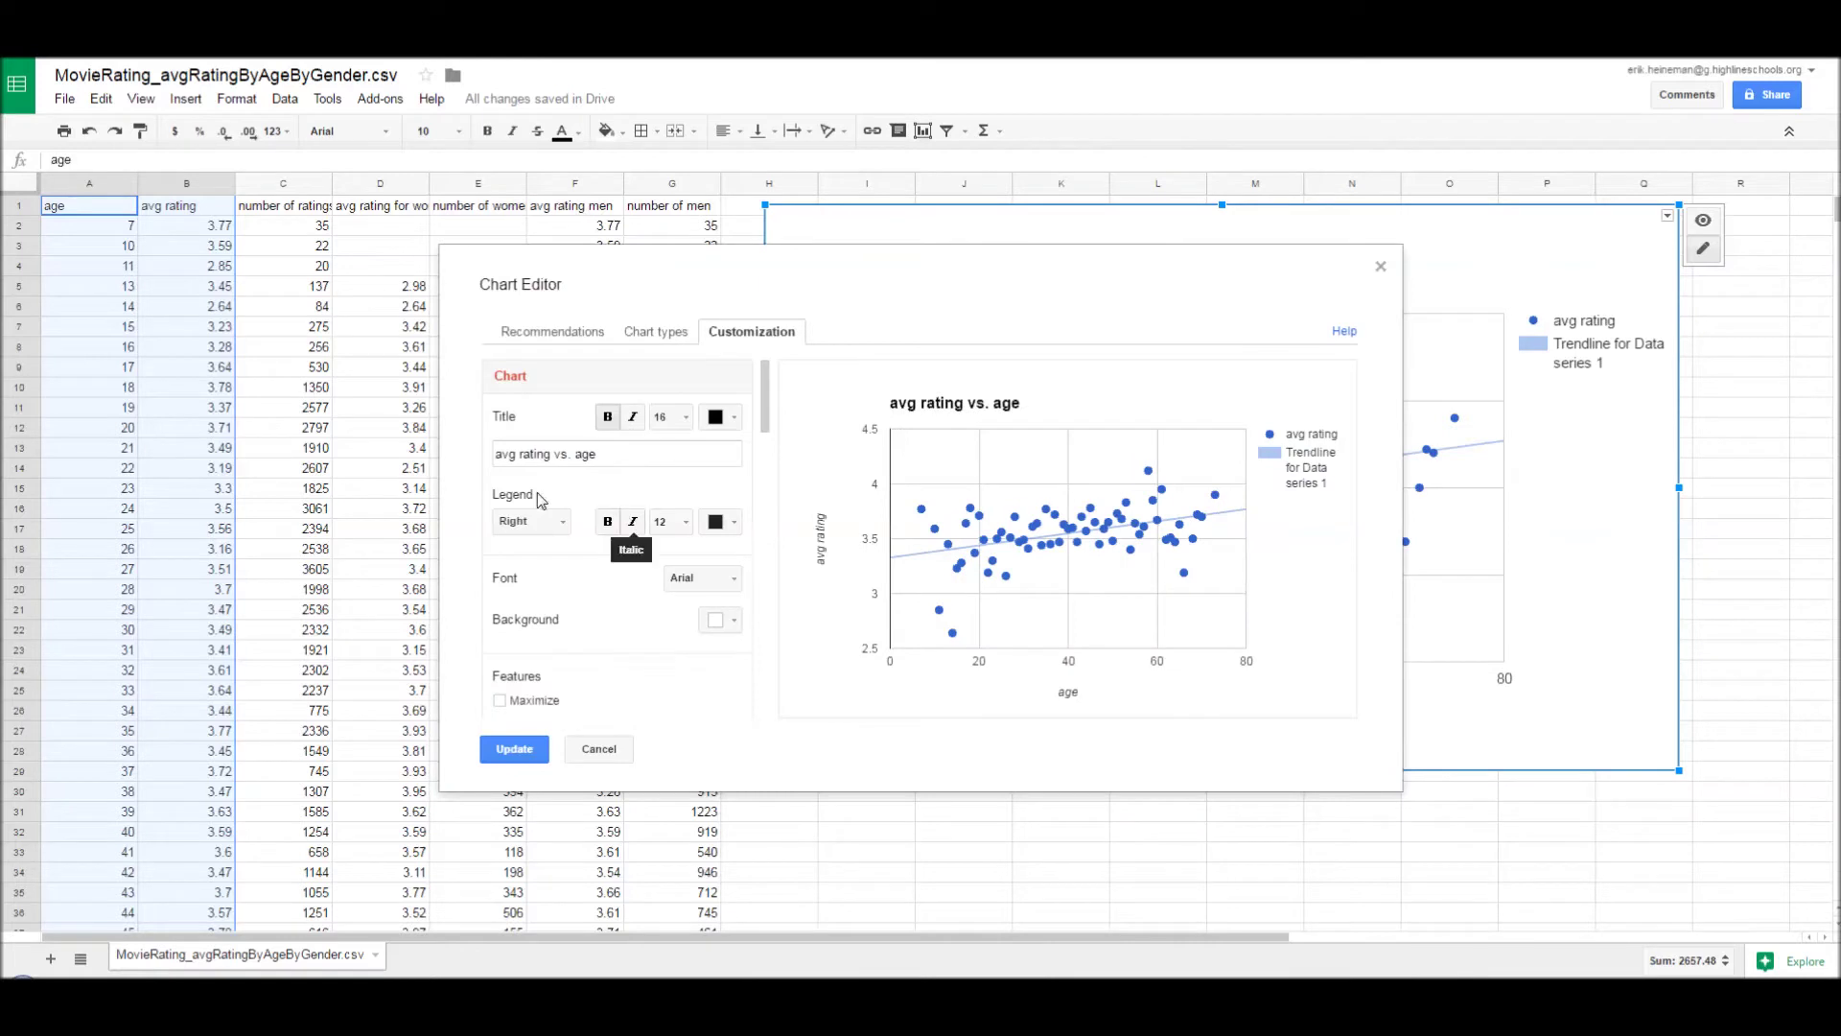
scroll(540, 498, "down", 3)
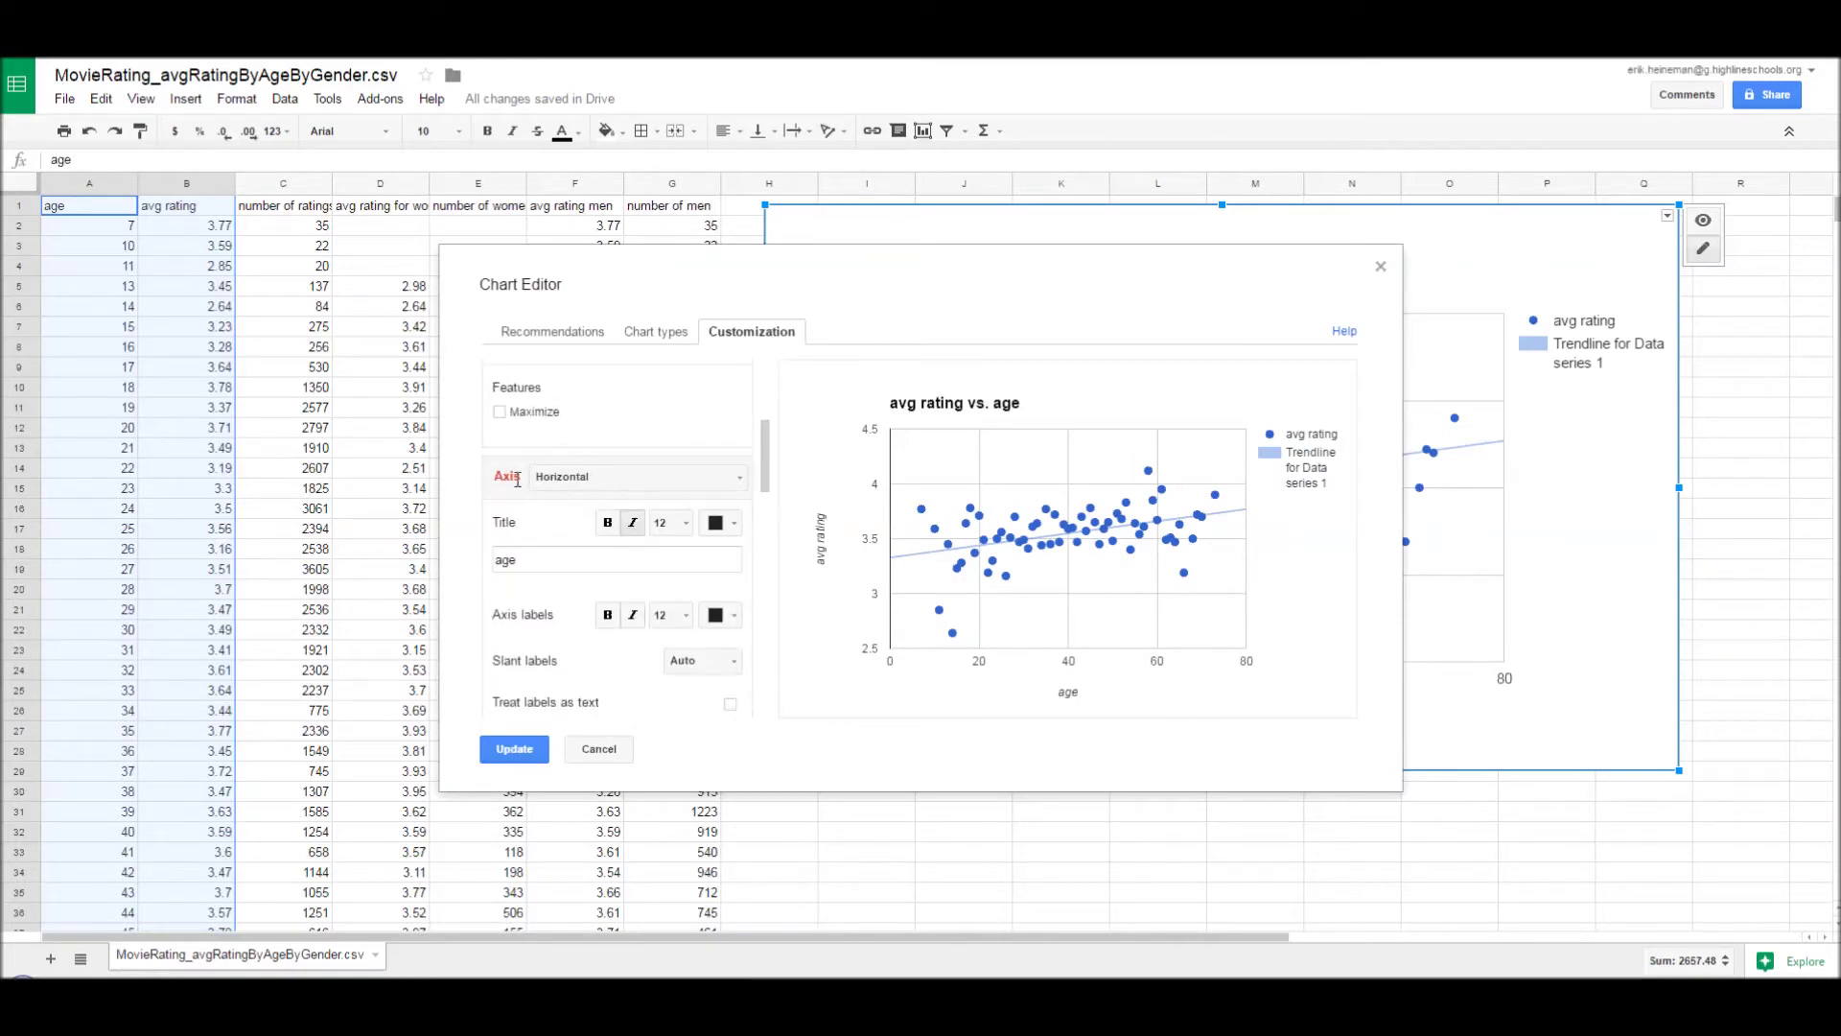
left_click(632, 477)
left_click(626, 529)
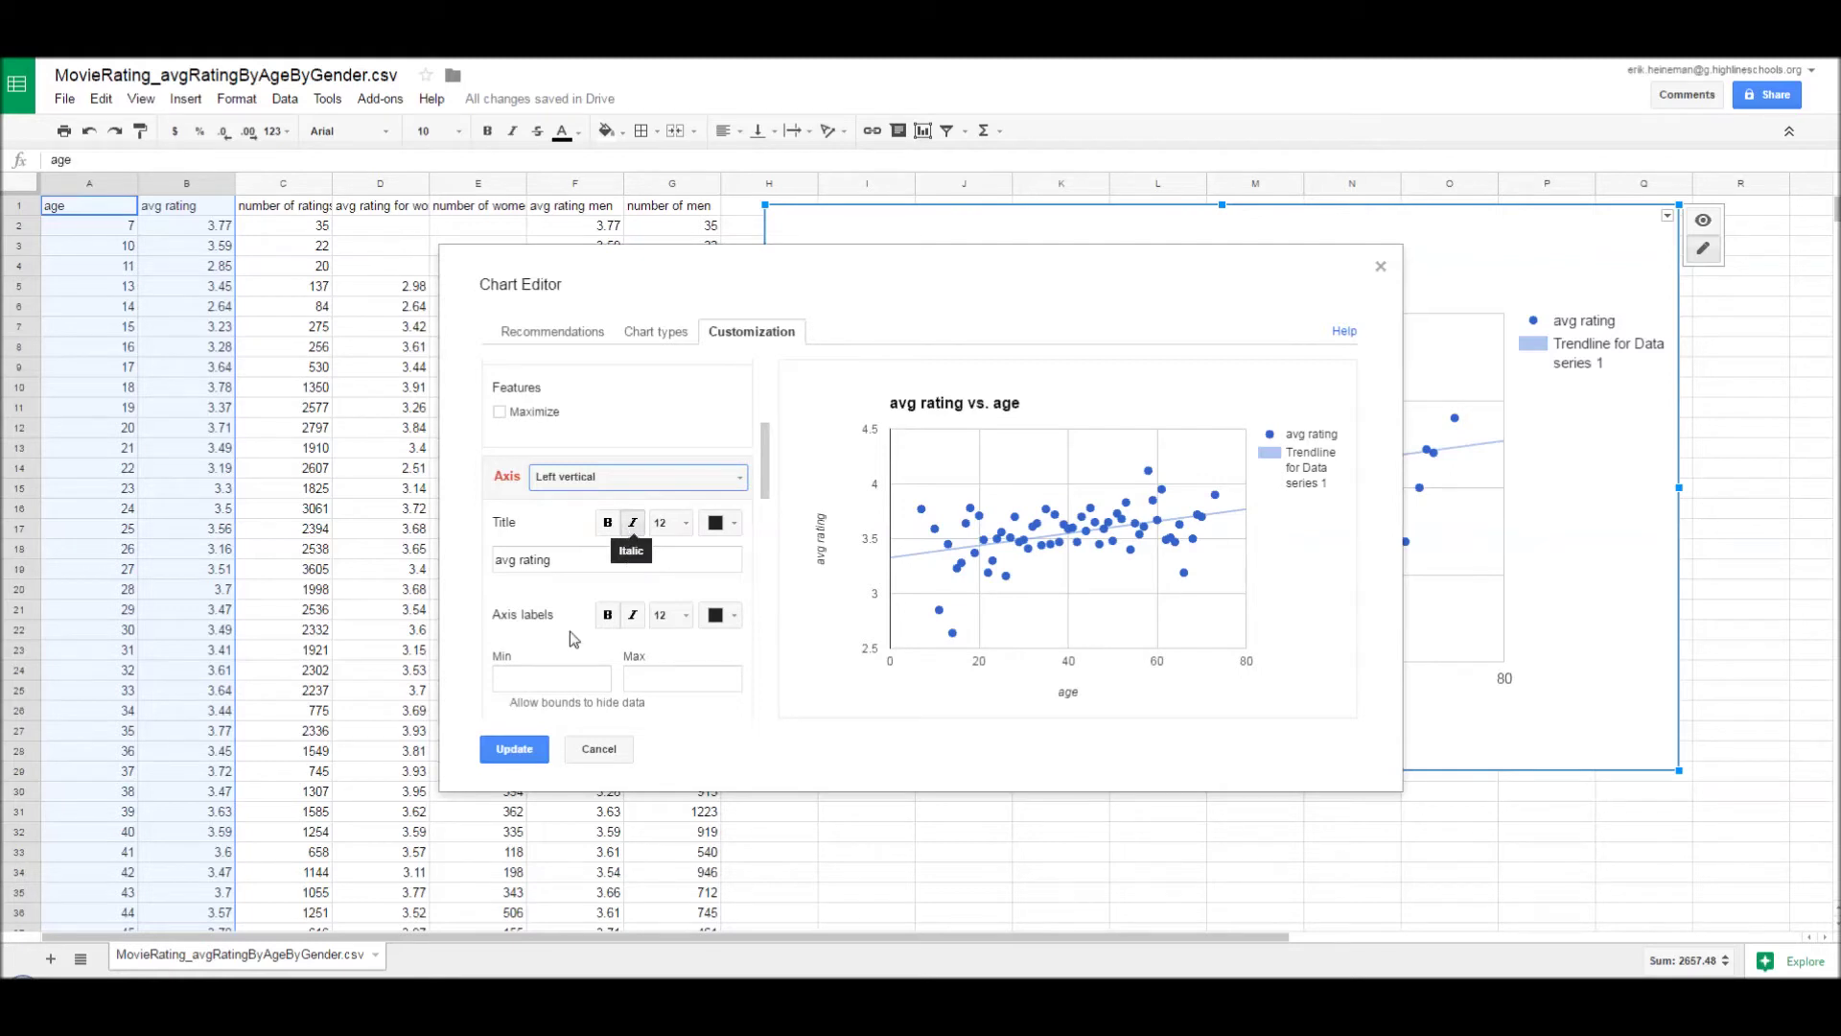
scroll(570, 631, "down", 2)
left_click(540, 584)
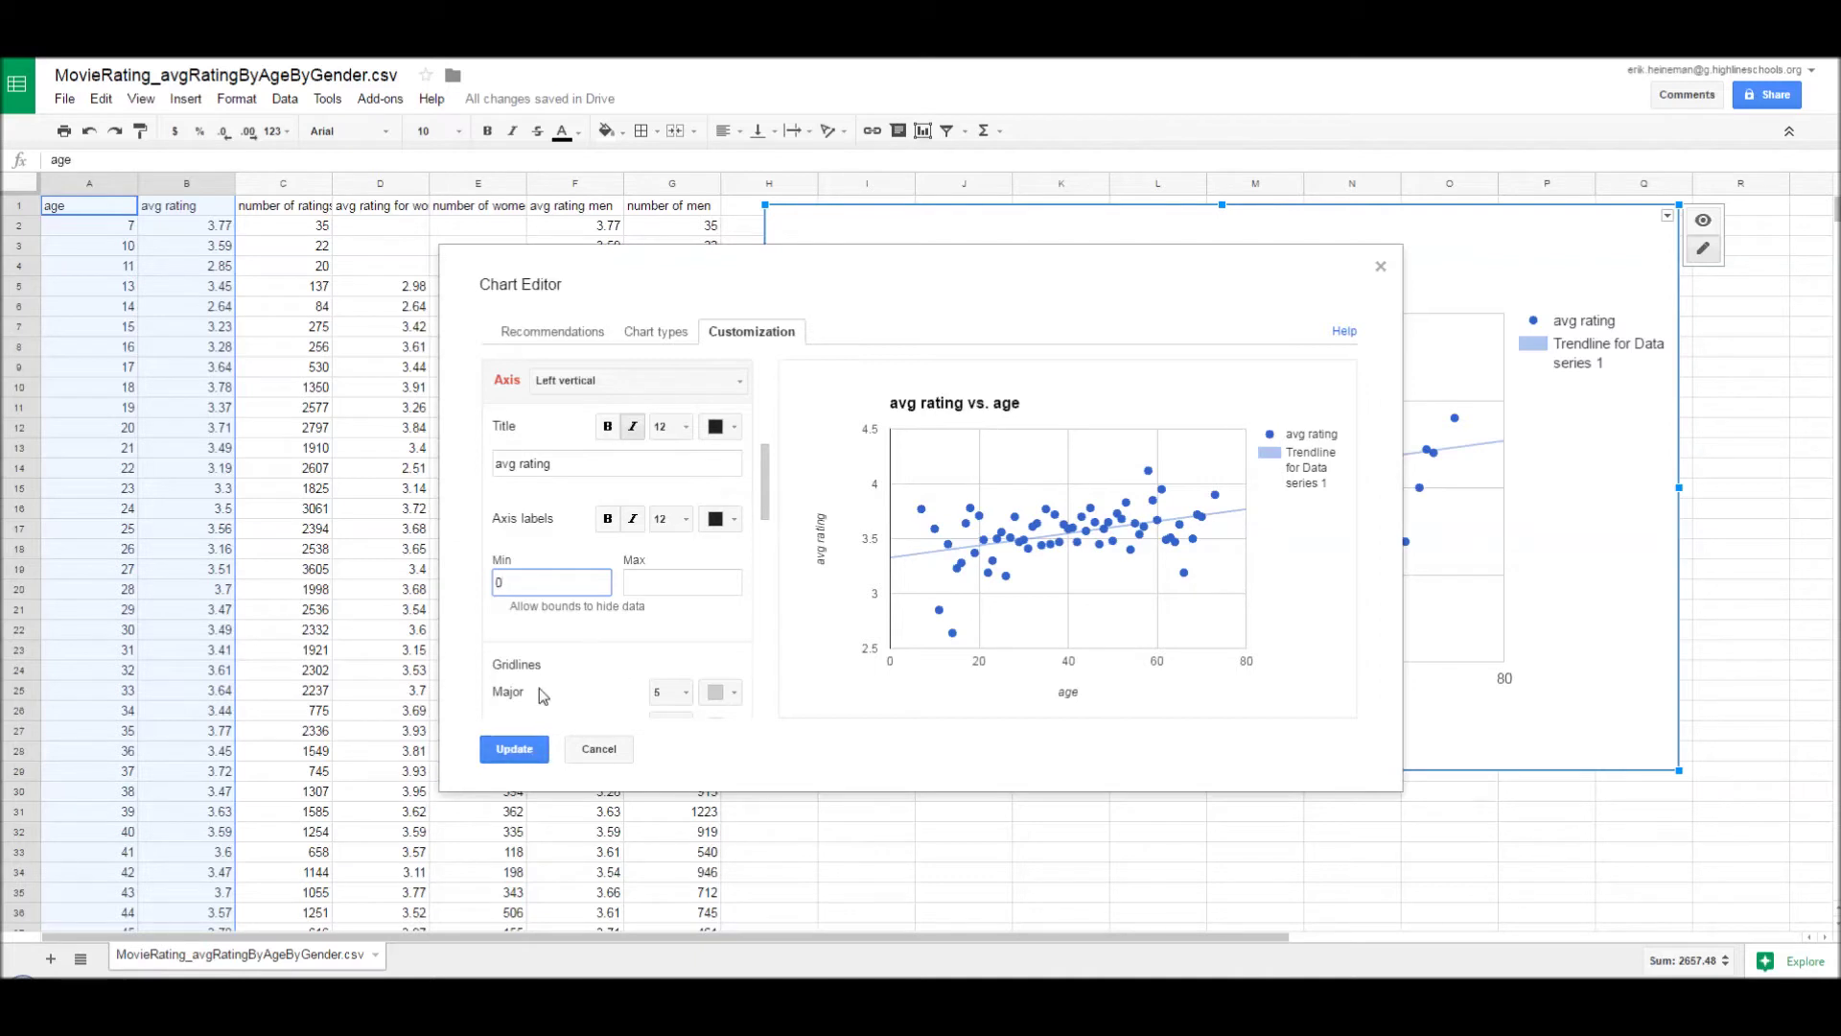
left_click(566, 650)
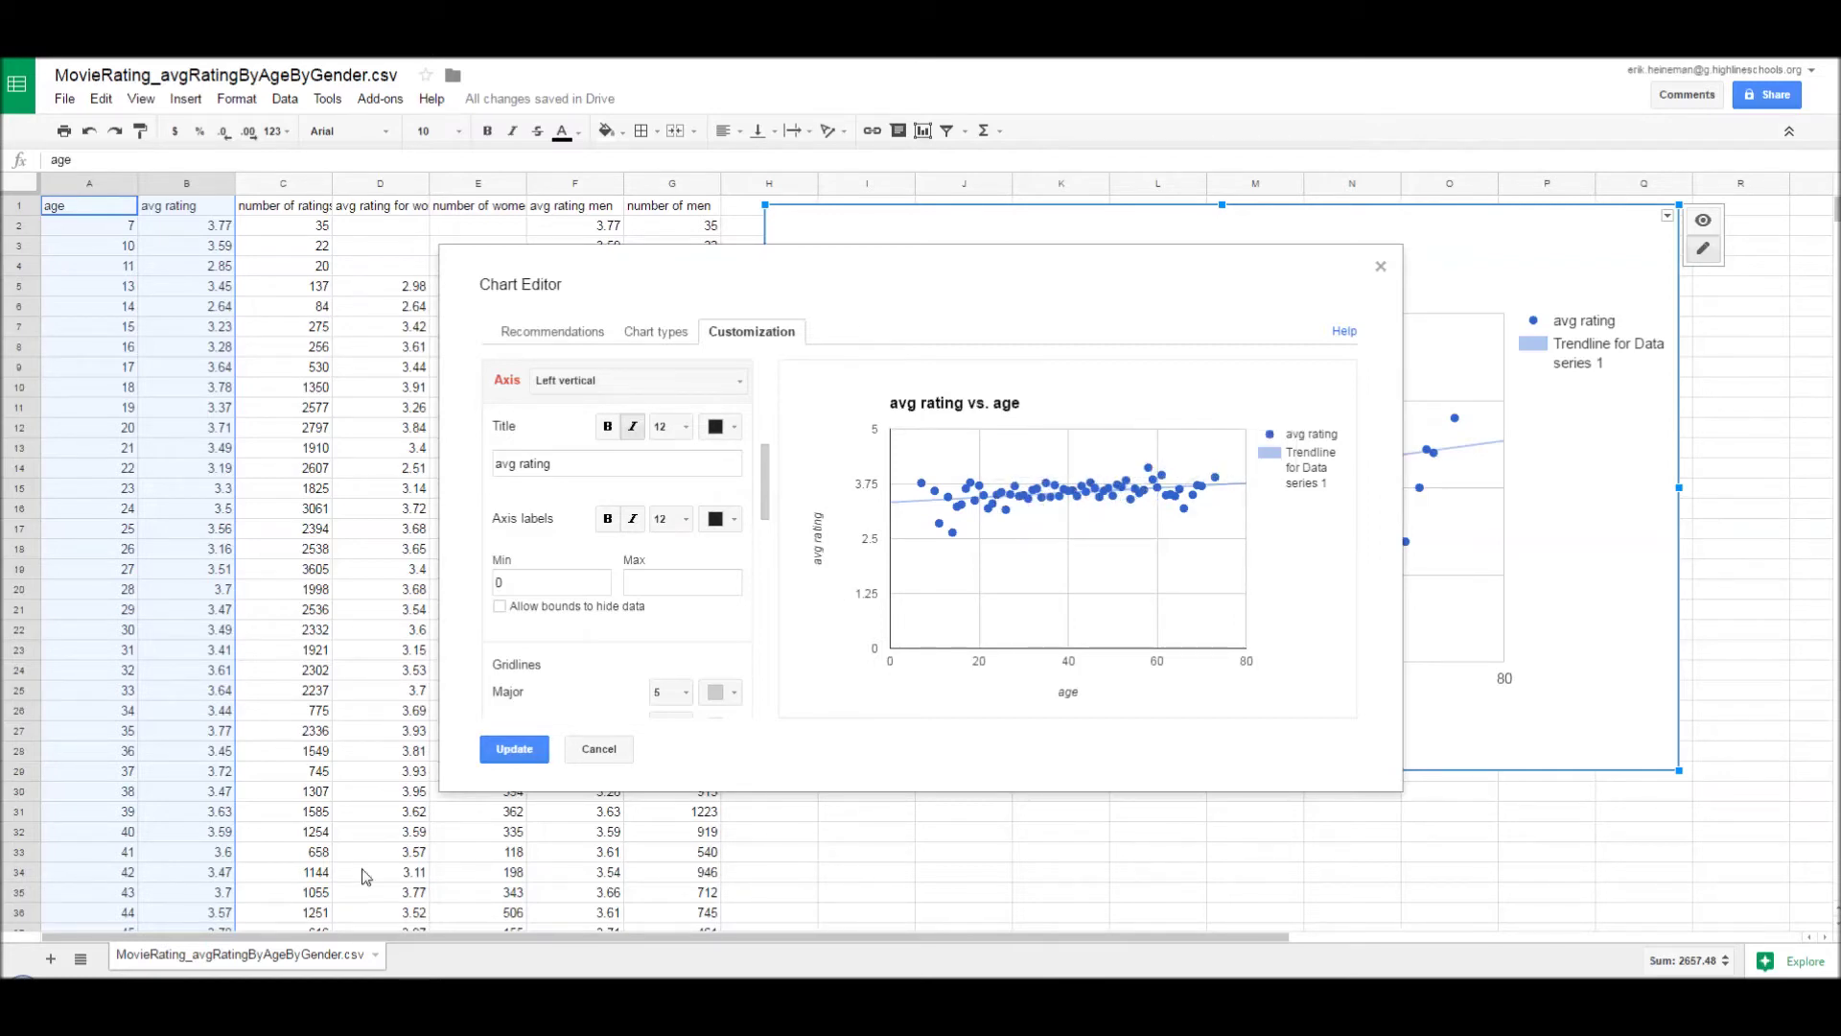
left_click(511, 749)
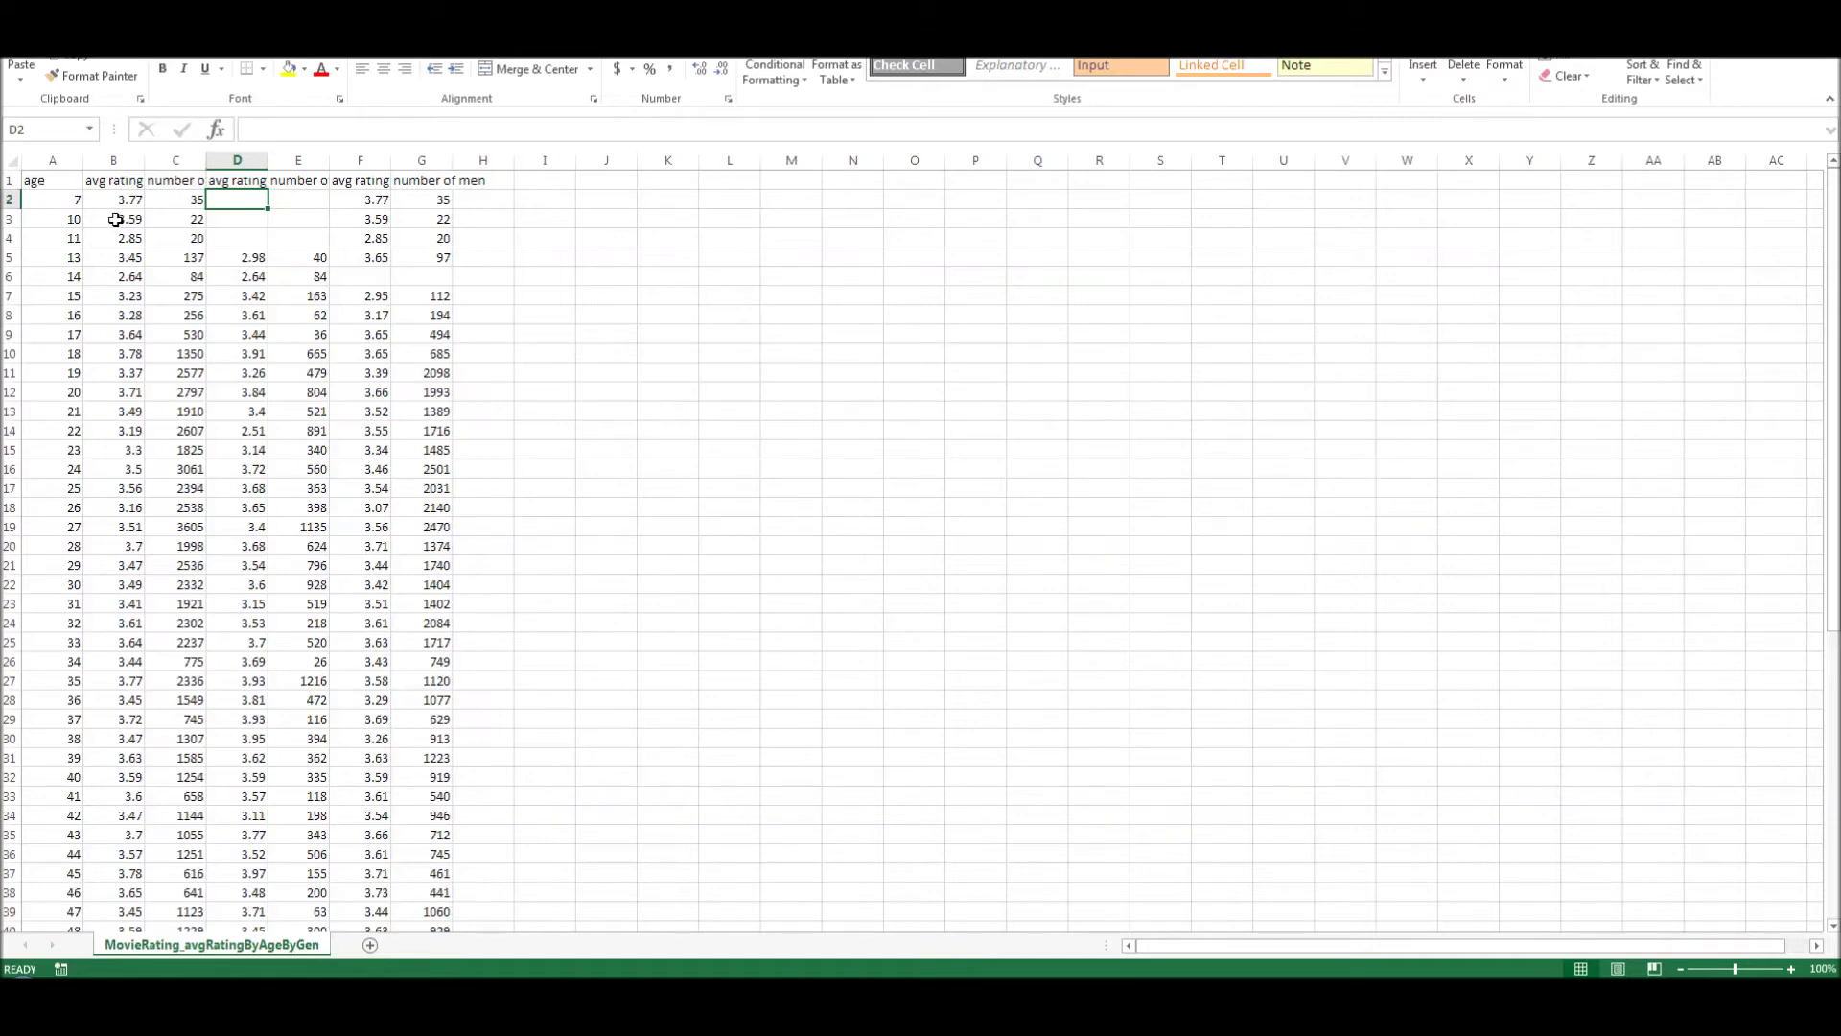
Step: Switch to the Excel copy of the data and insert a markers-only scatter chart of A1:B62, placing it clear of the table
left_click_drag(53, 182, 128, 875)
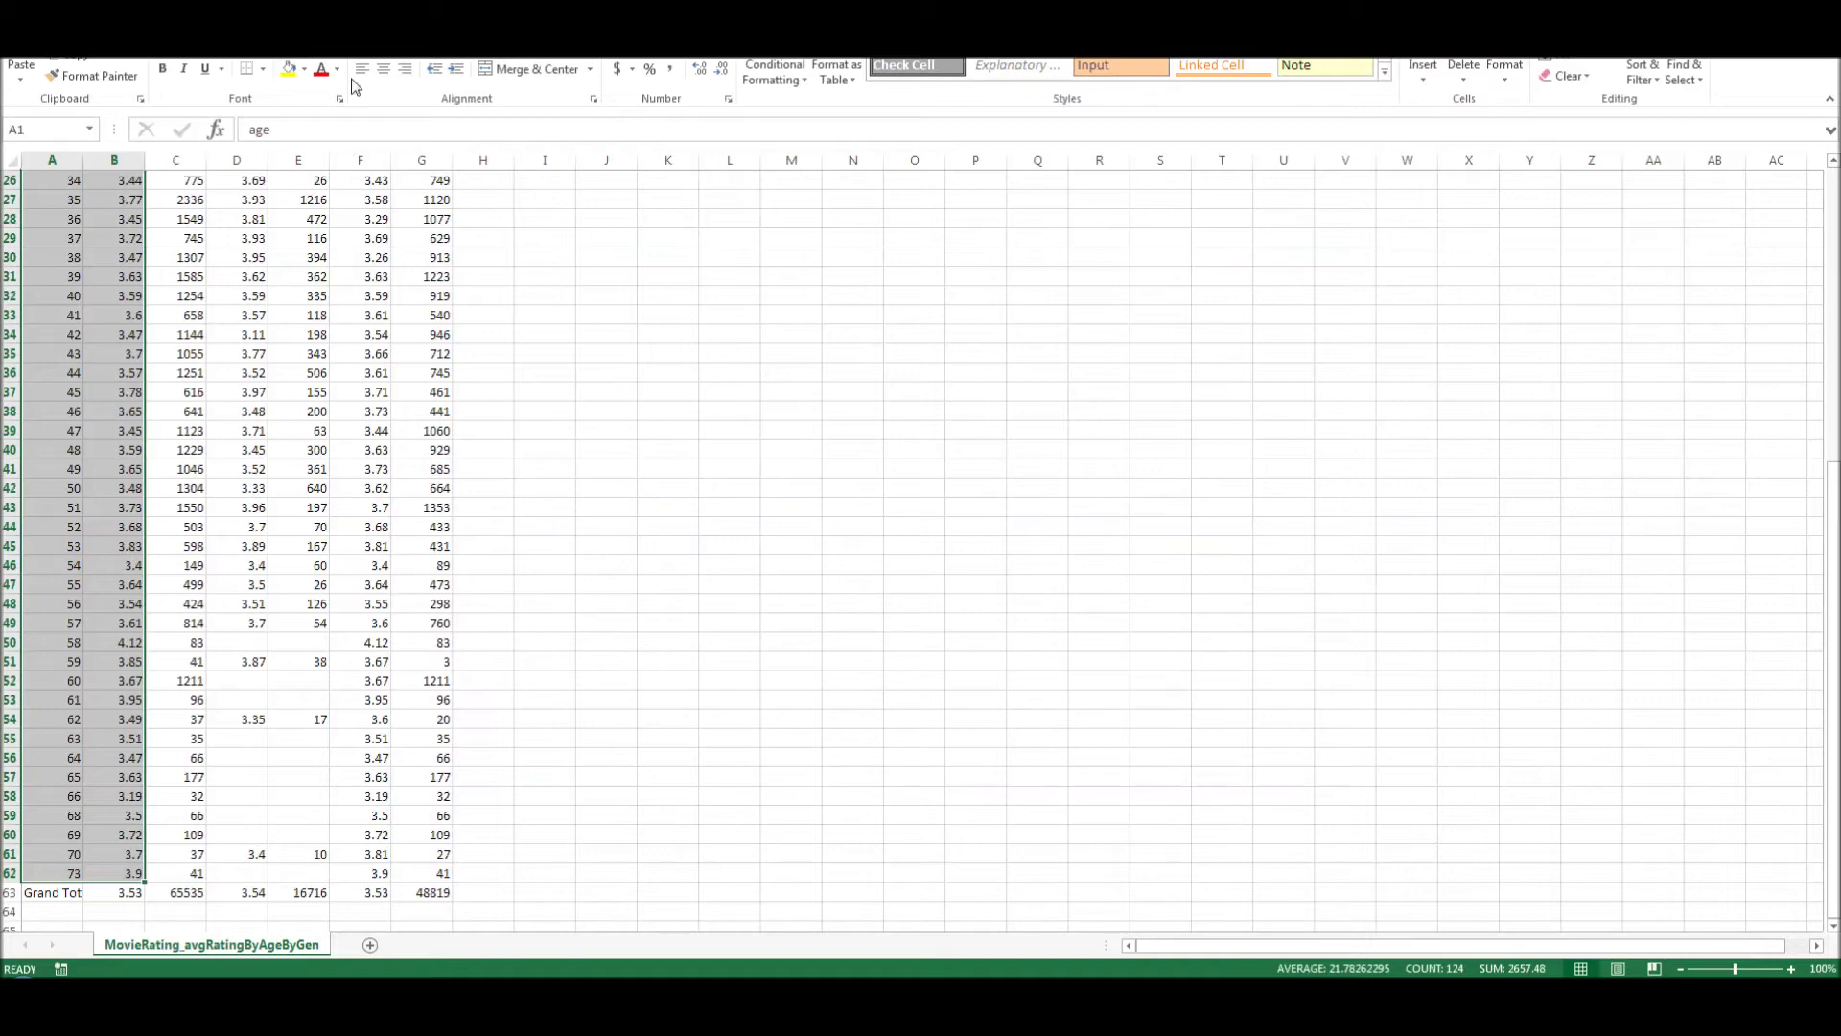
left_click(119, 9)
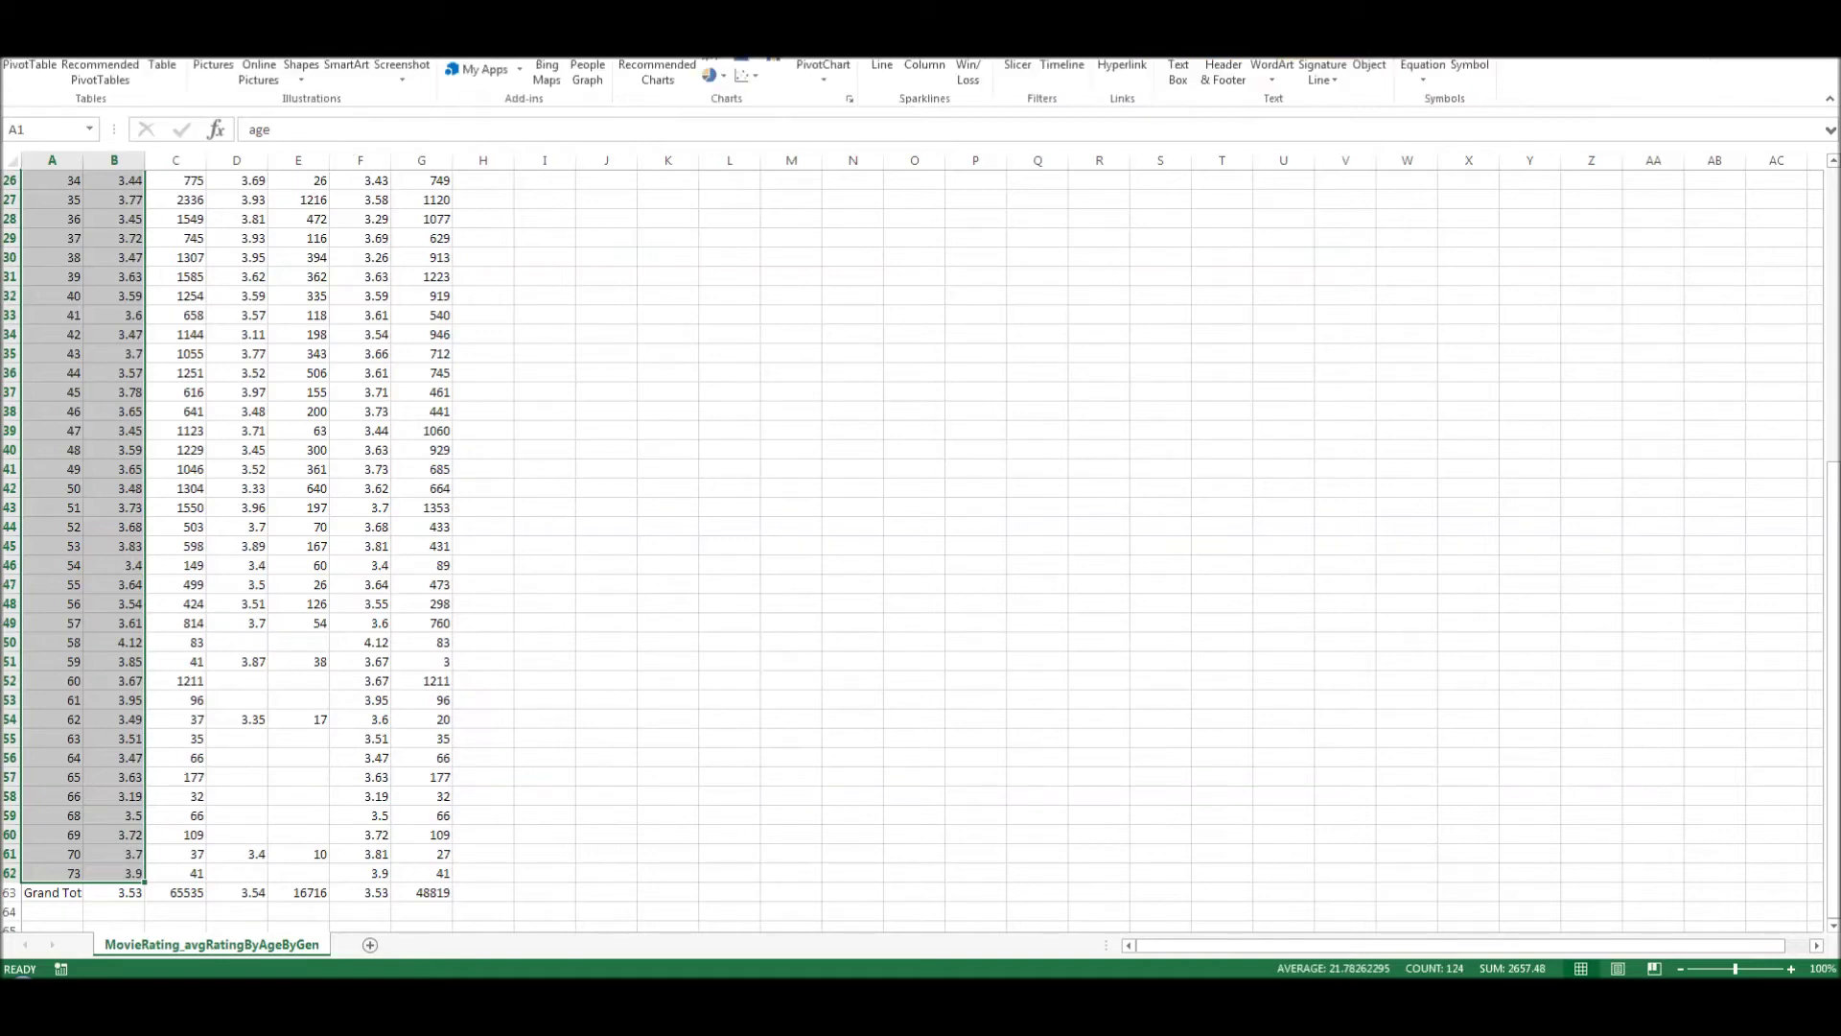
left_click(757, 79)
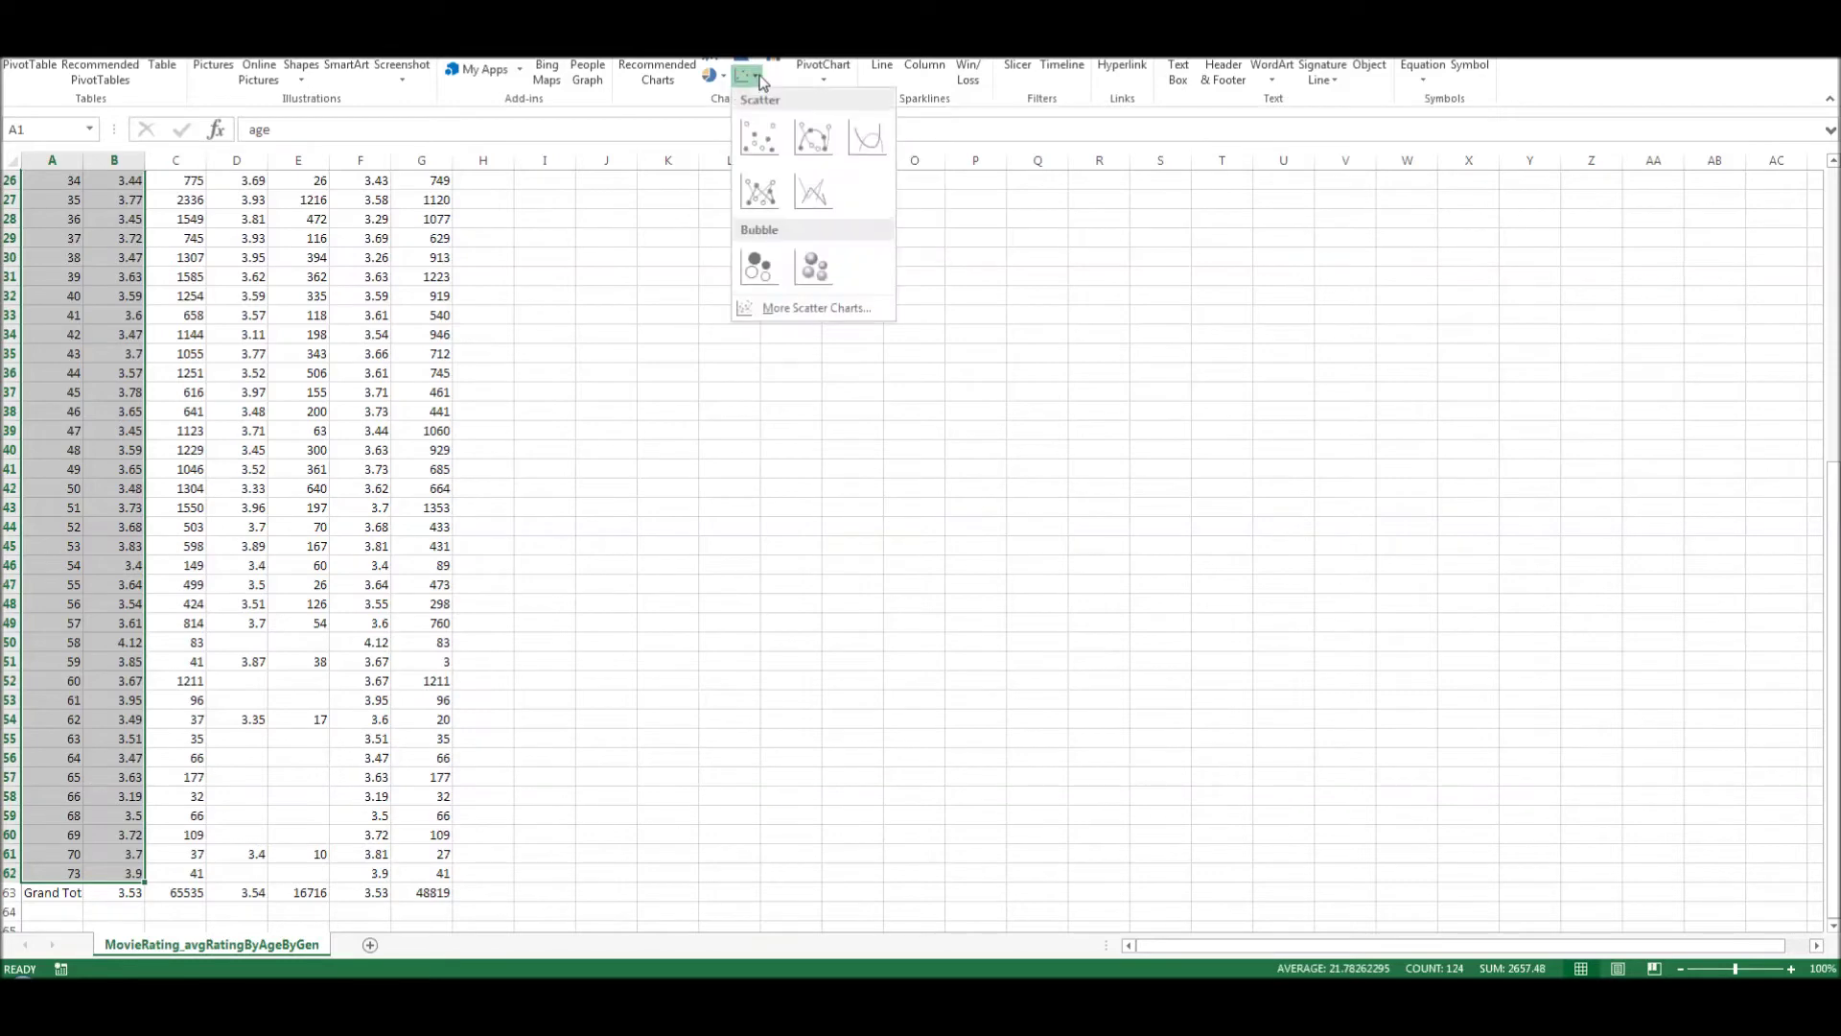
left_click(761, 144)
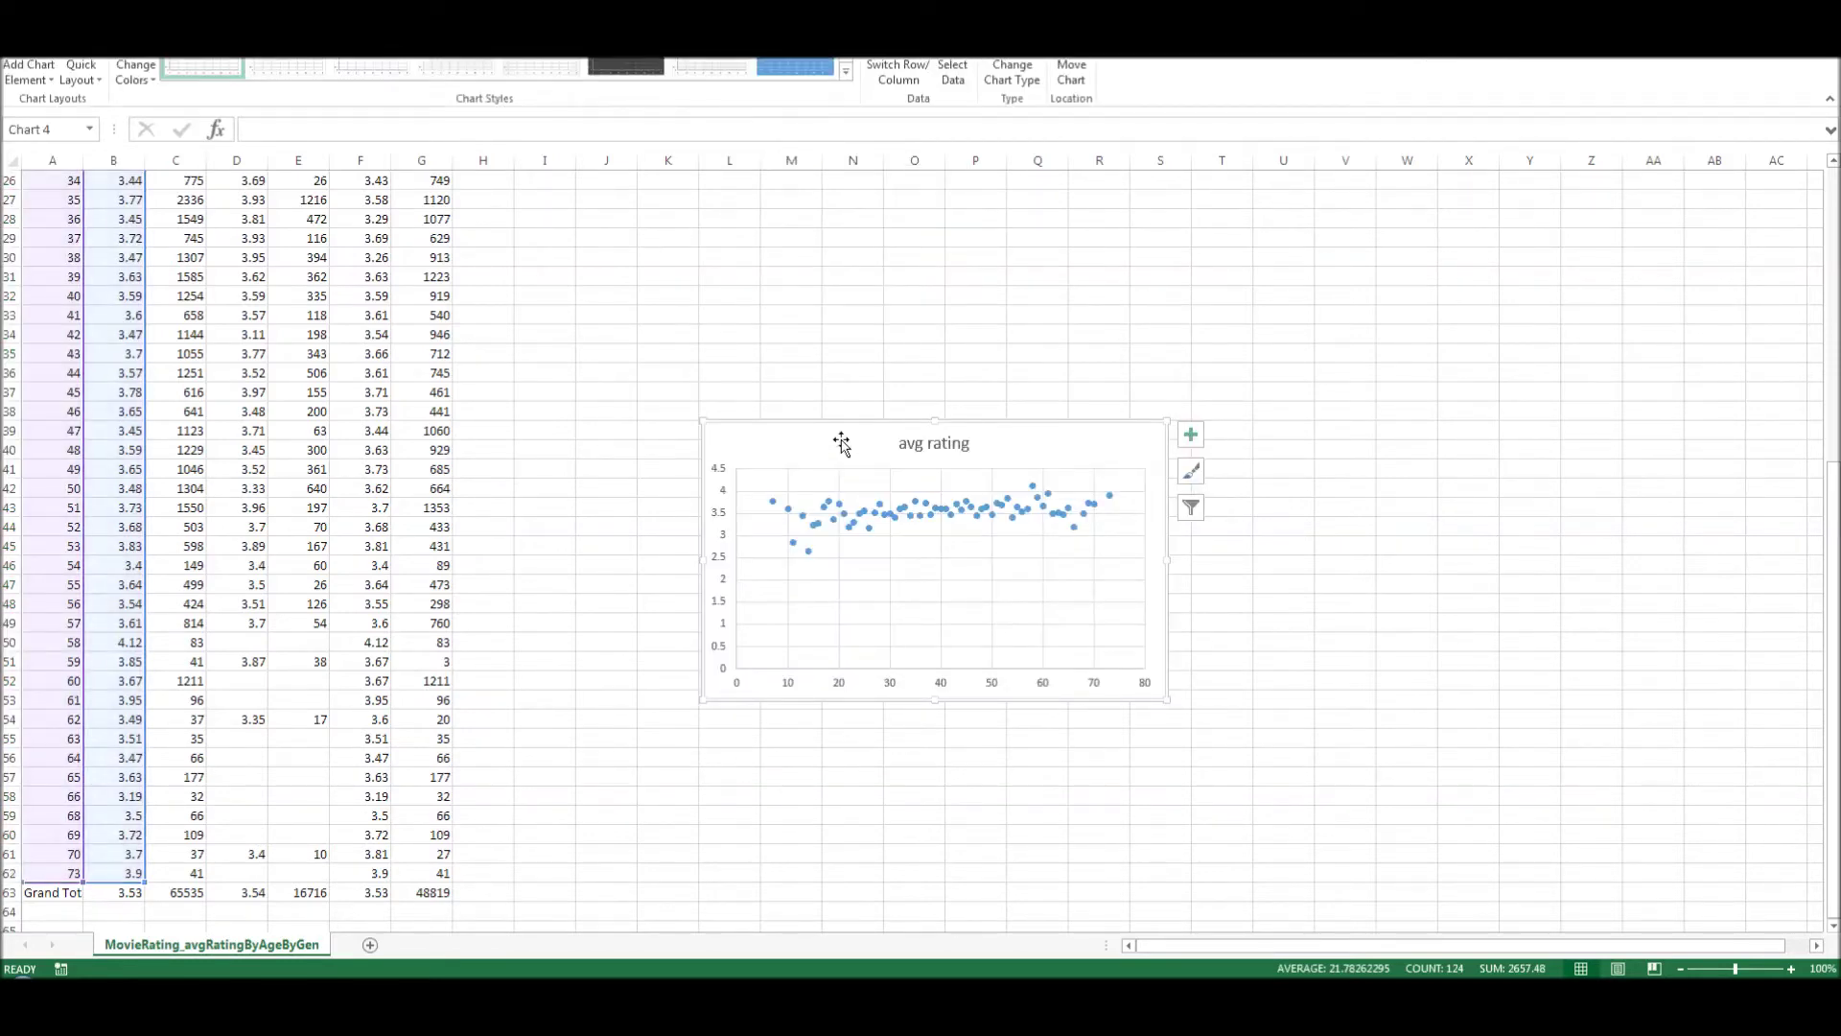
left_click_drag(839, 449, 926, 436)
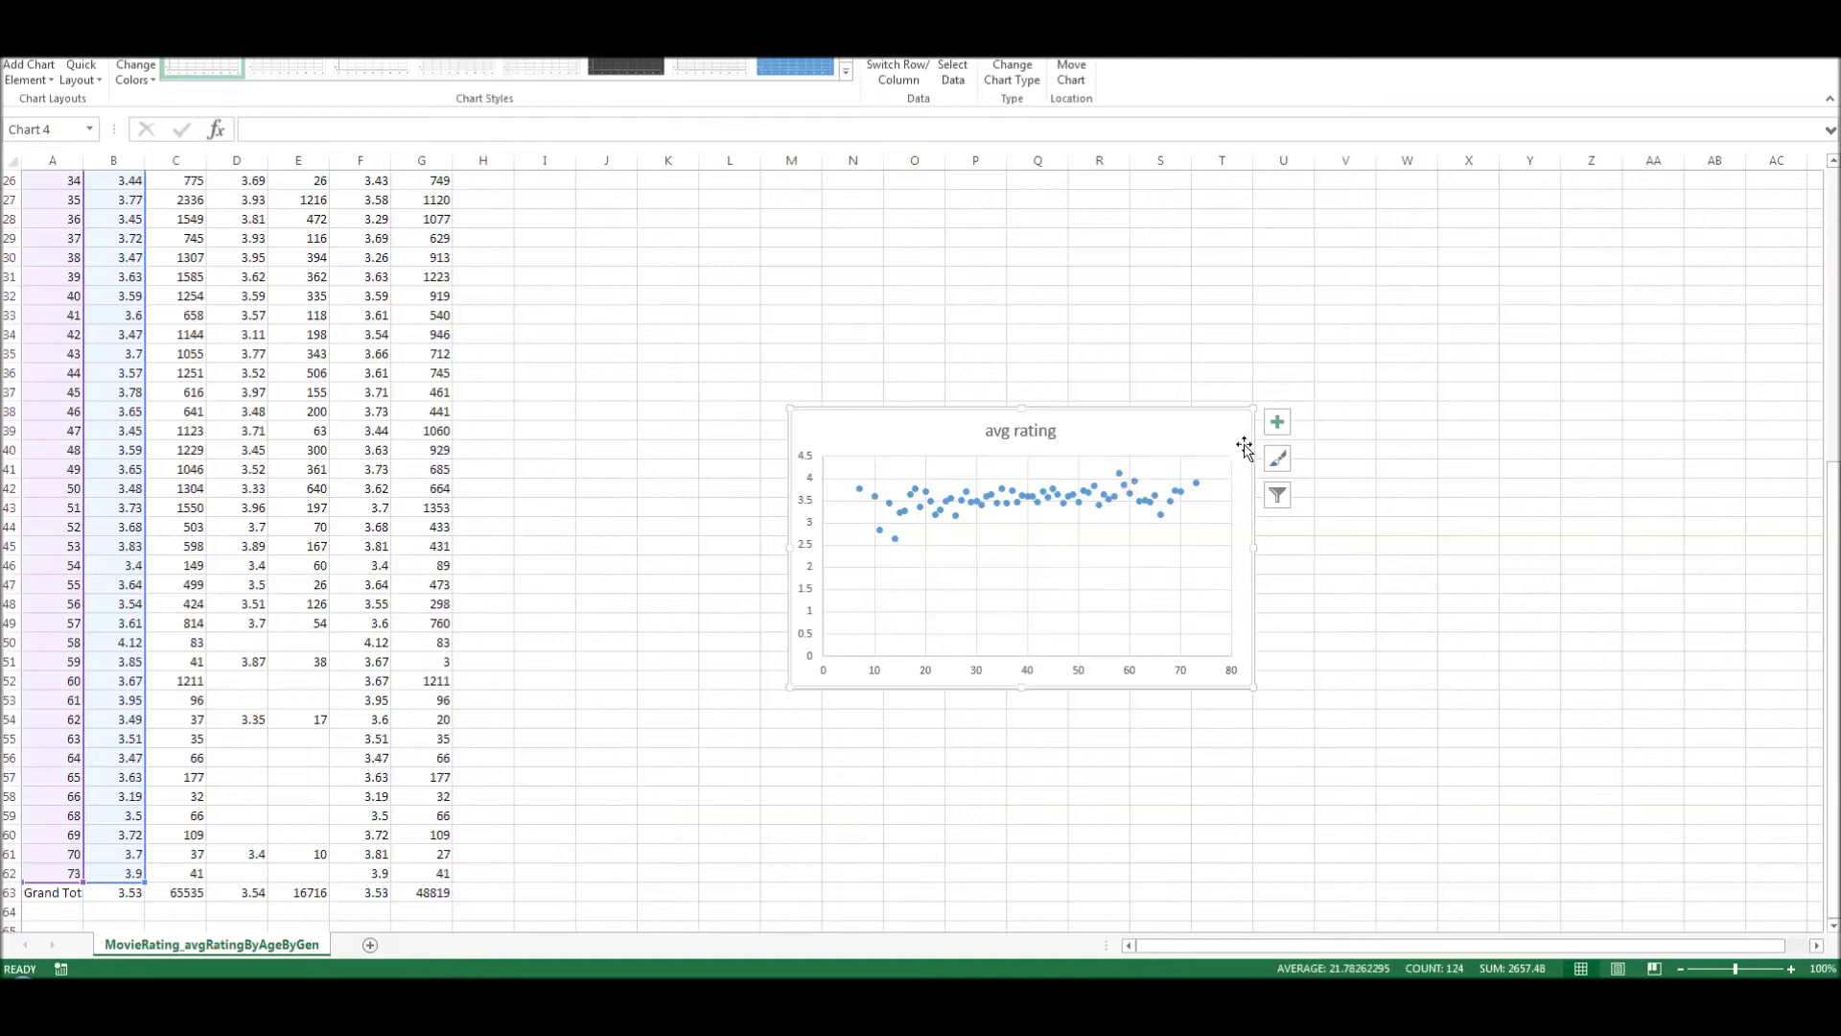
Step: Add a trendline to the avg rating scatter chart and enlarge the chart at two opposite corners
left_click(1280, 427)
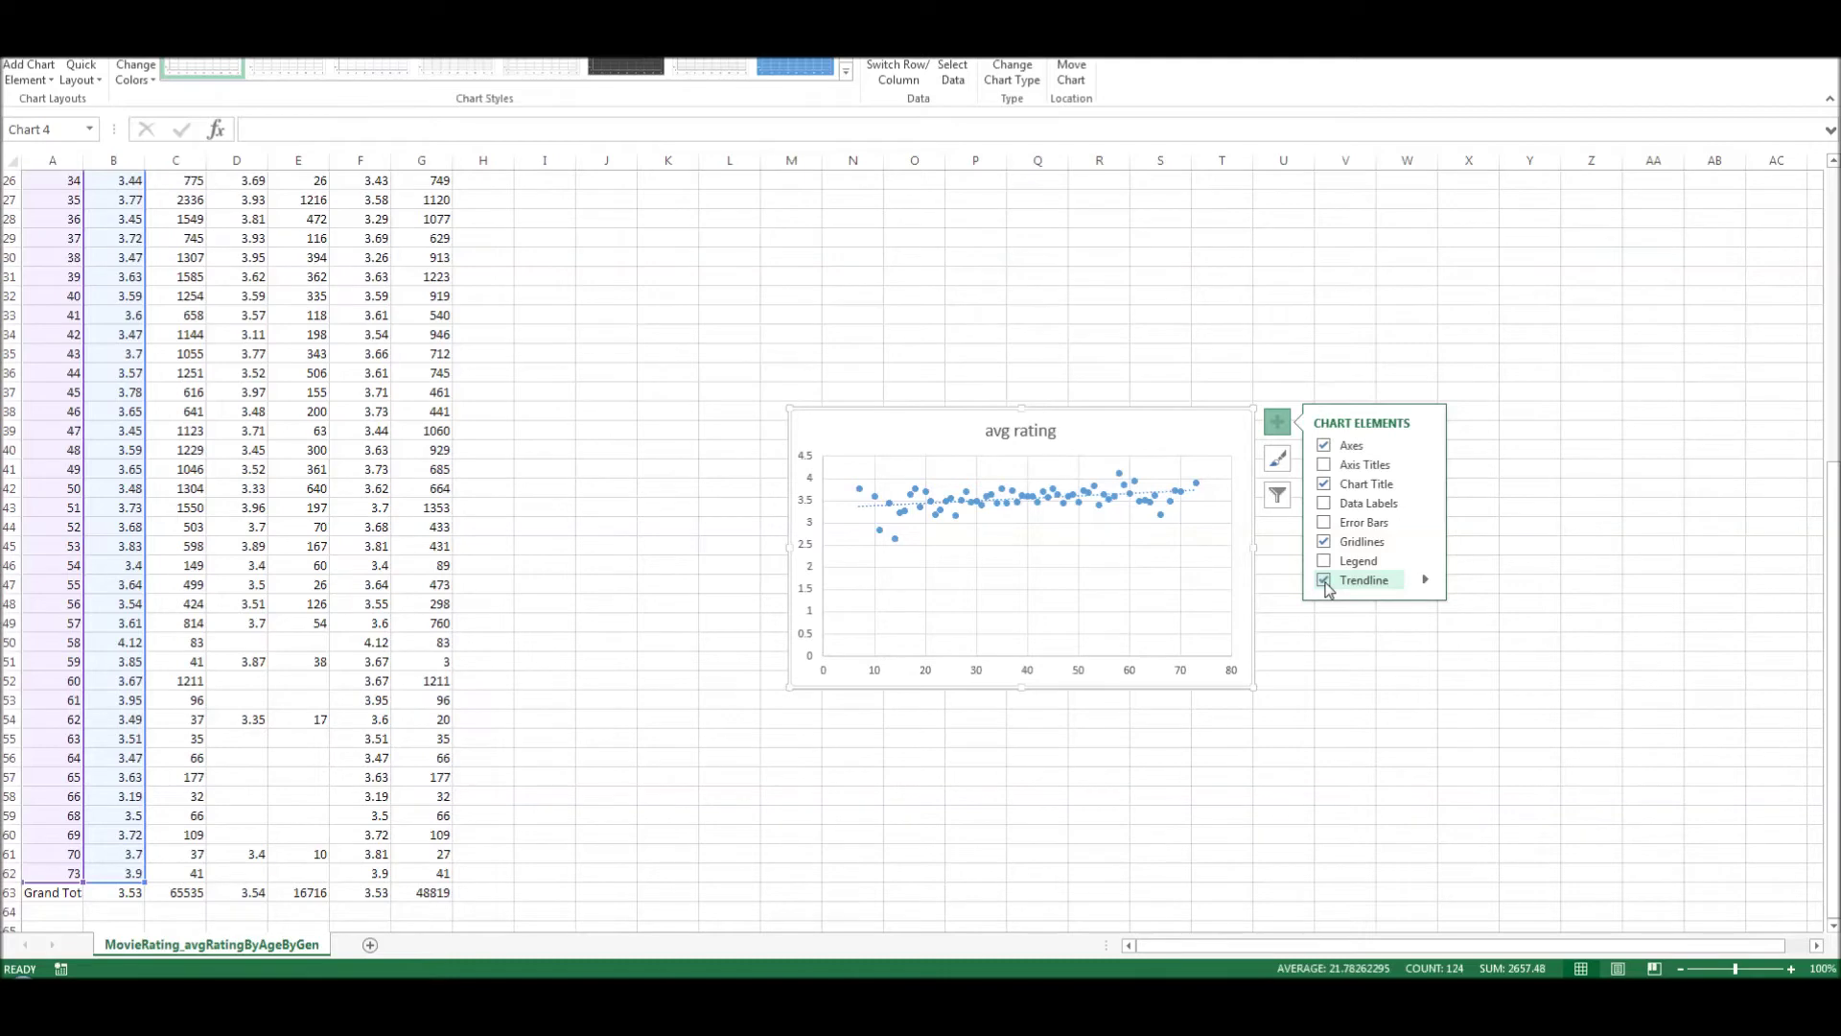
left_click(1277, 422)
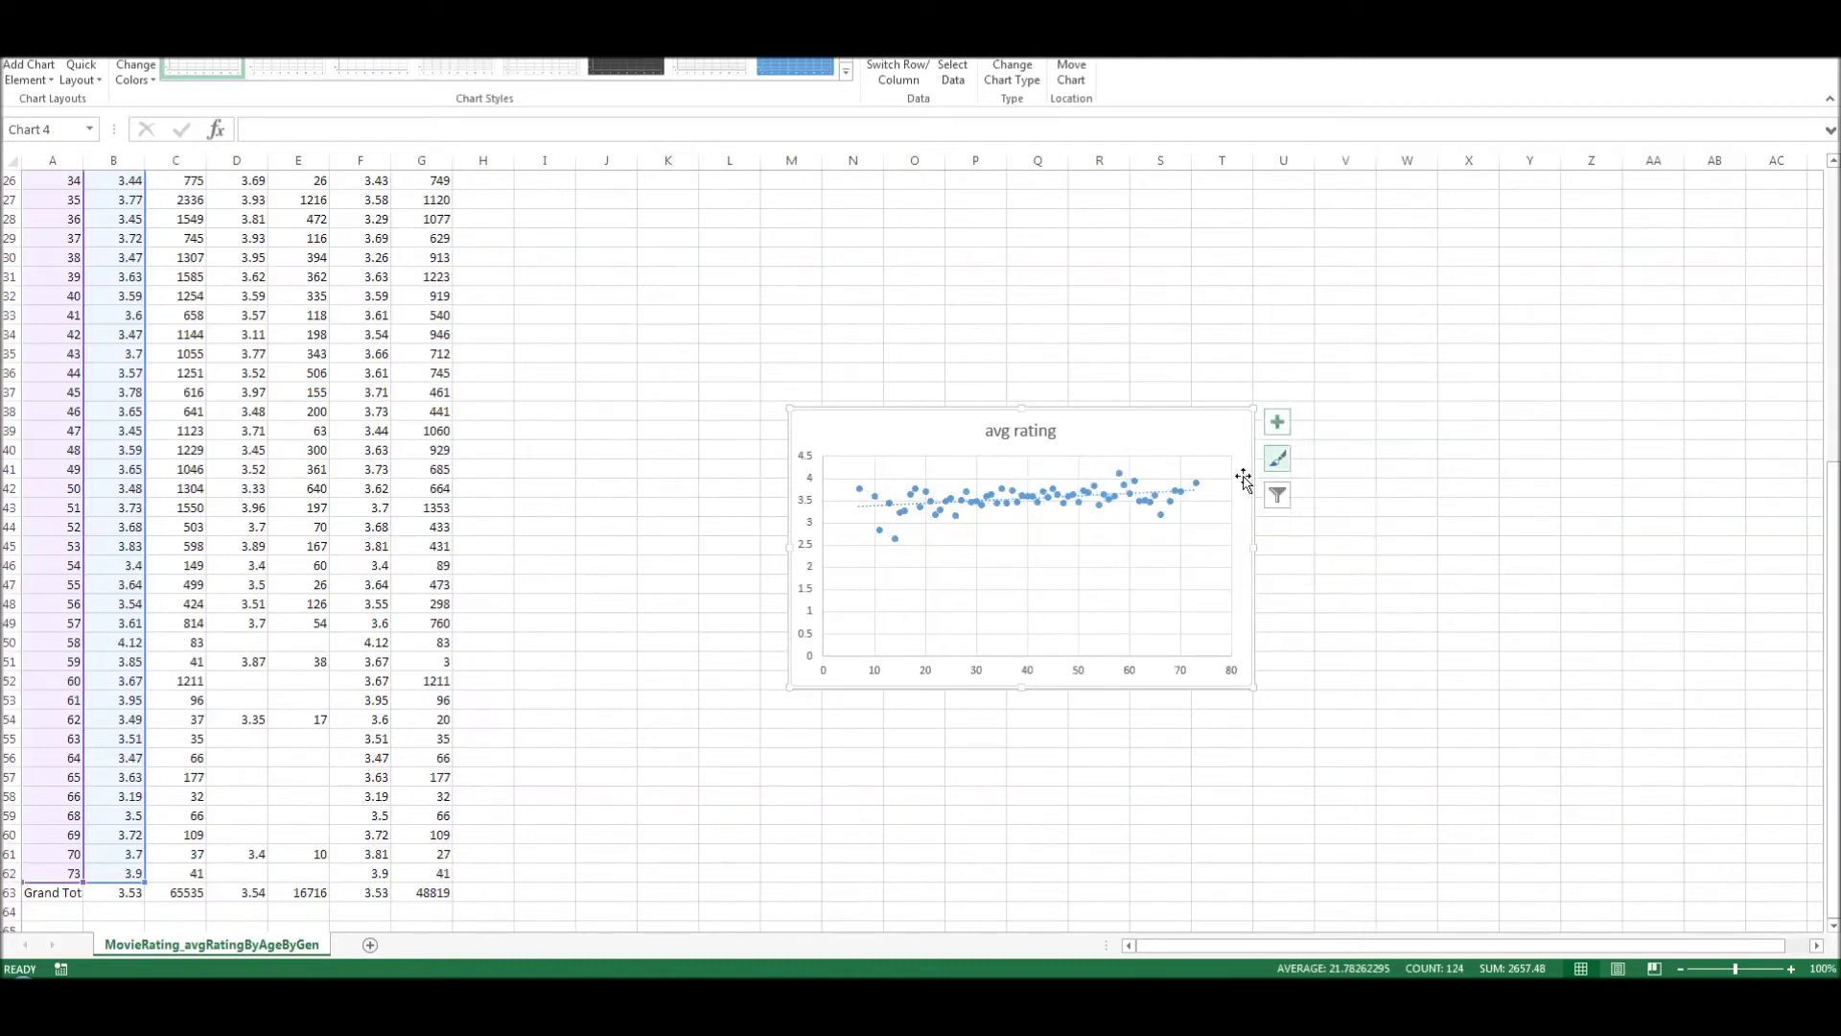
left_click_drag(1251, 688, 1497, 844)
left_click_drag(789, 409, 654, 236)
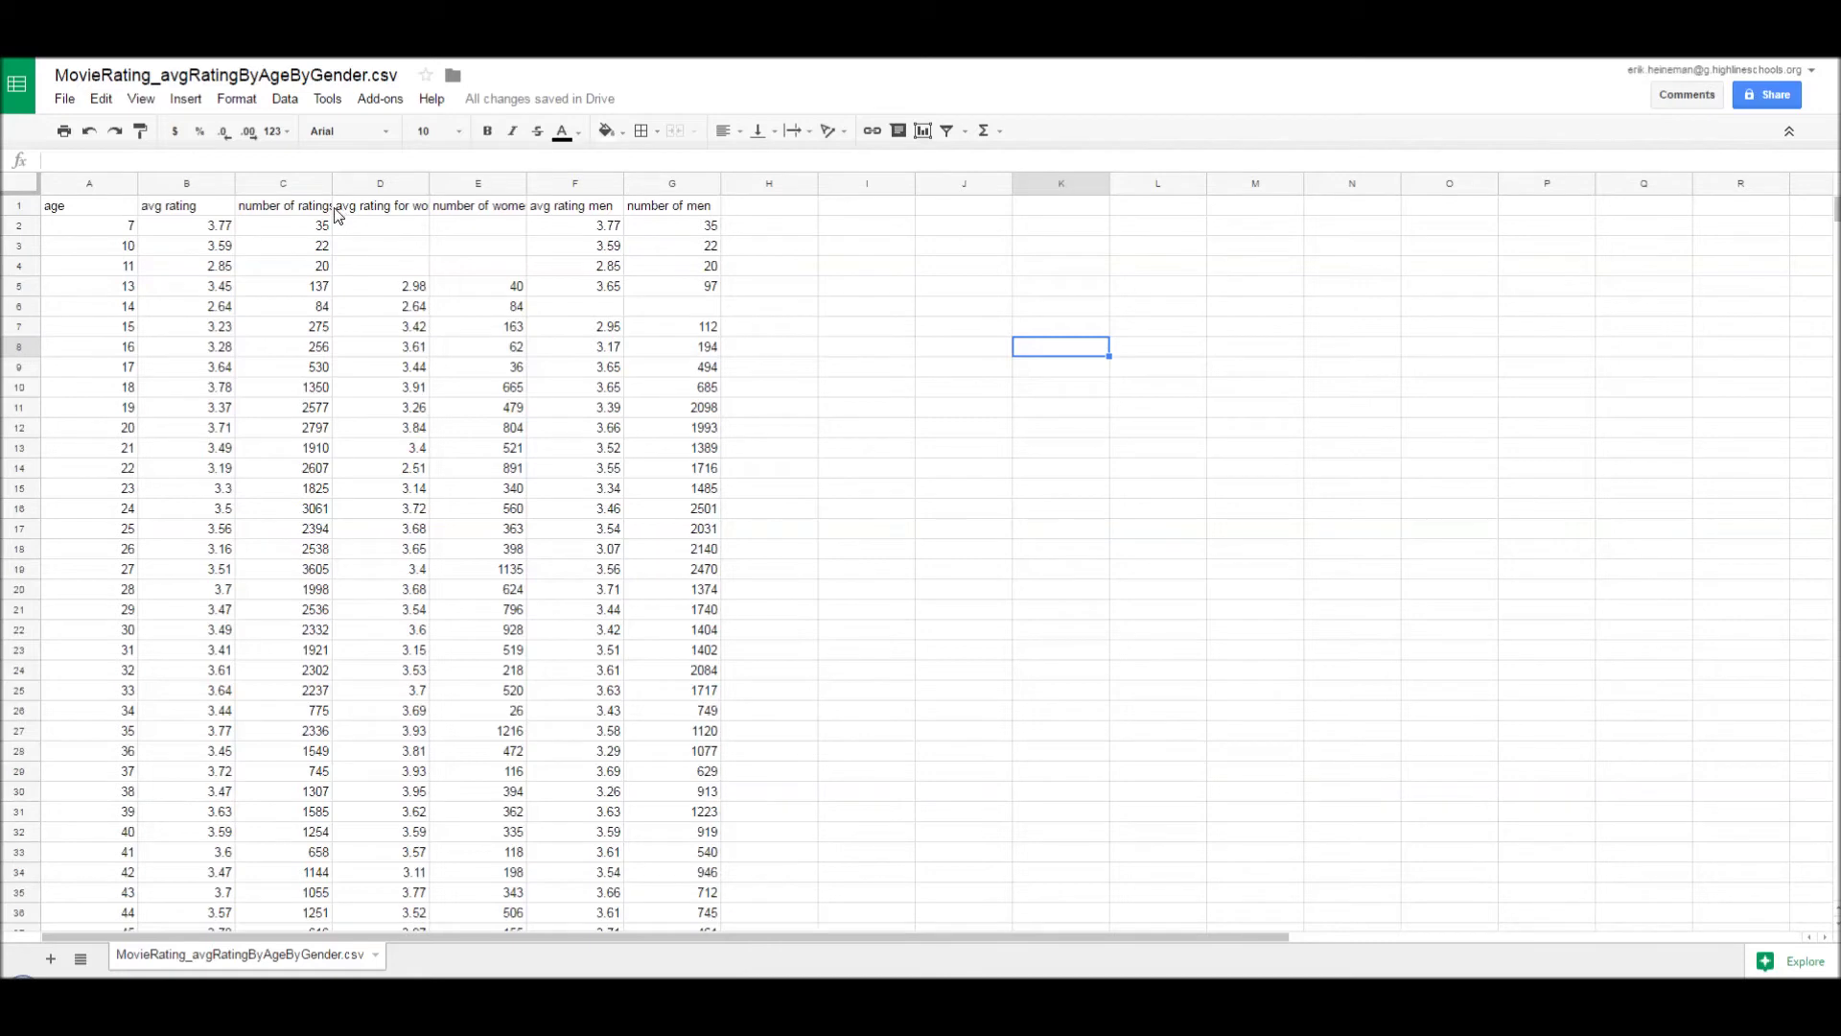
Step: Switch to the Google Sheets copy and select the age column A1:A62 together with the women's average ratings in D1:D62
left_click(101, 209)
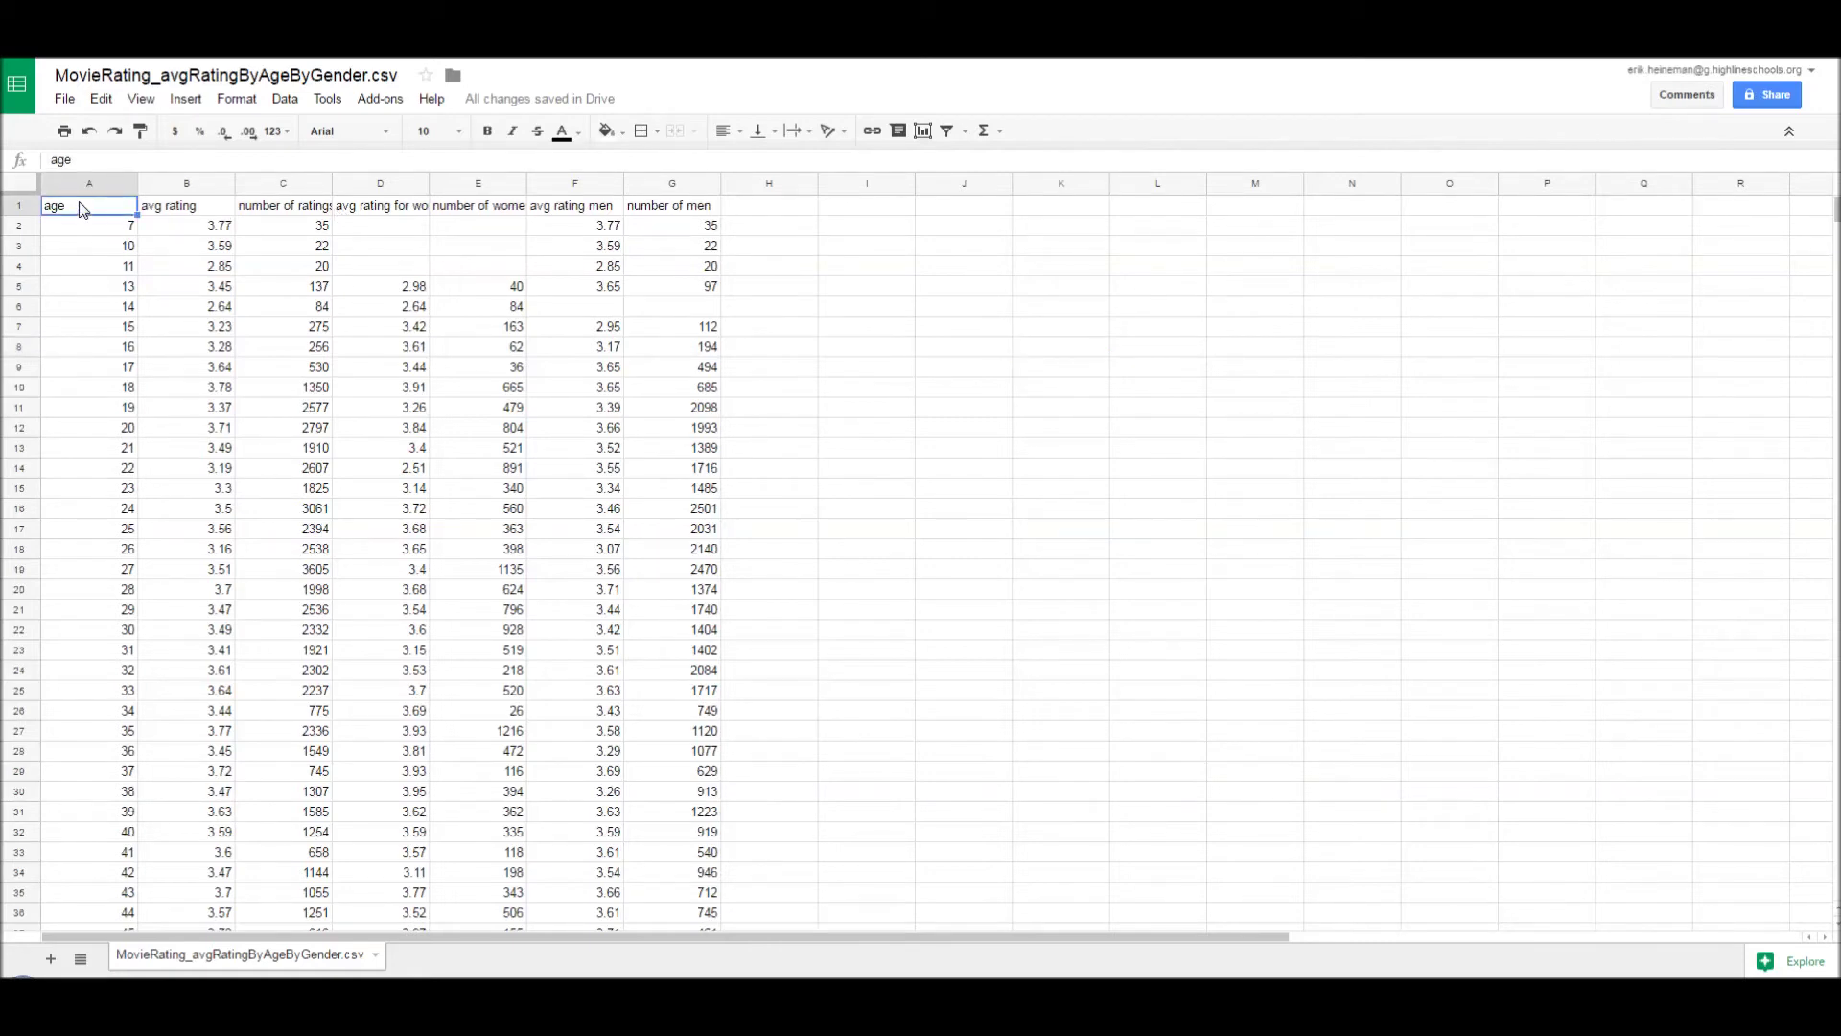
left_click(395, 210)
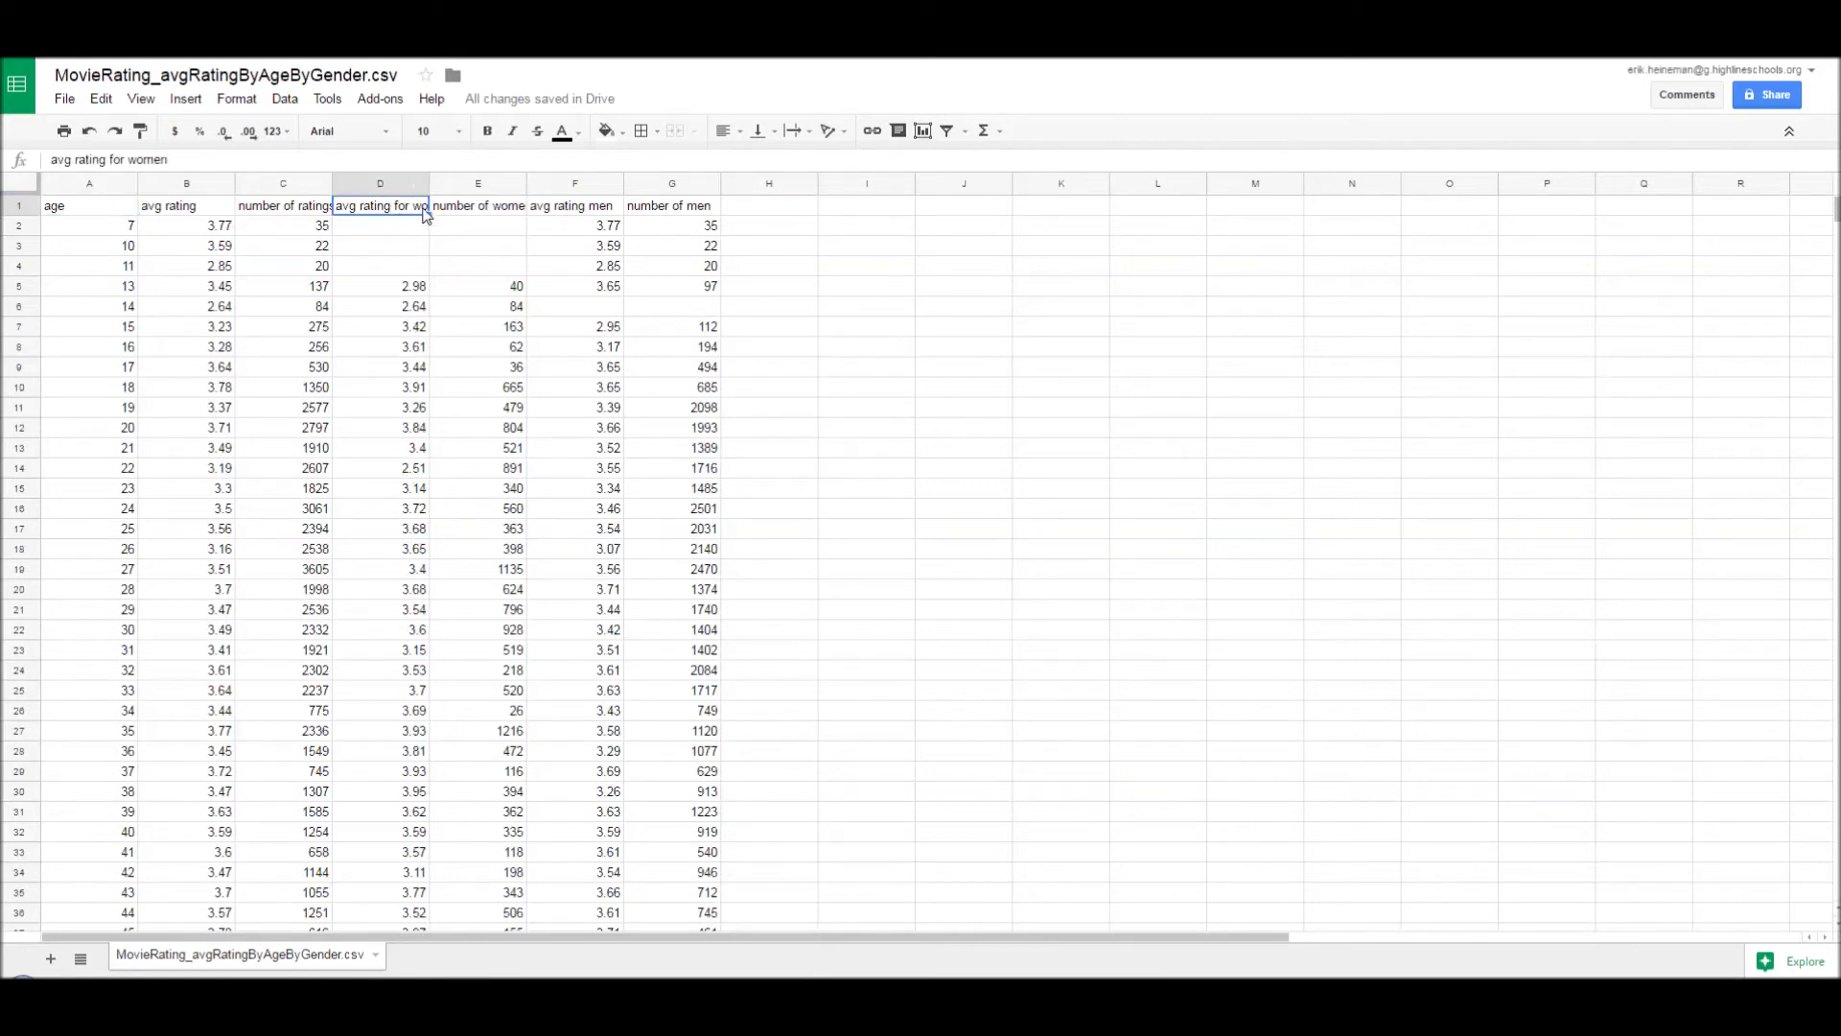
left_click(99, 210)
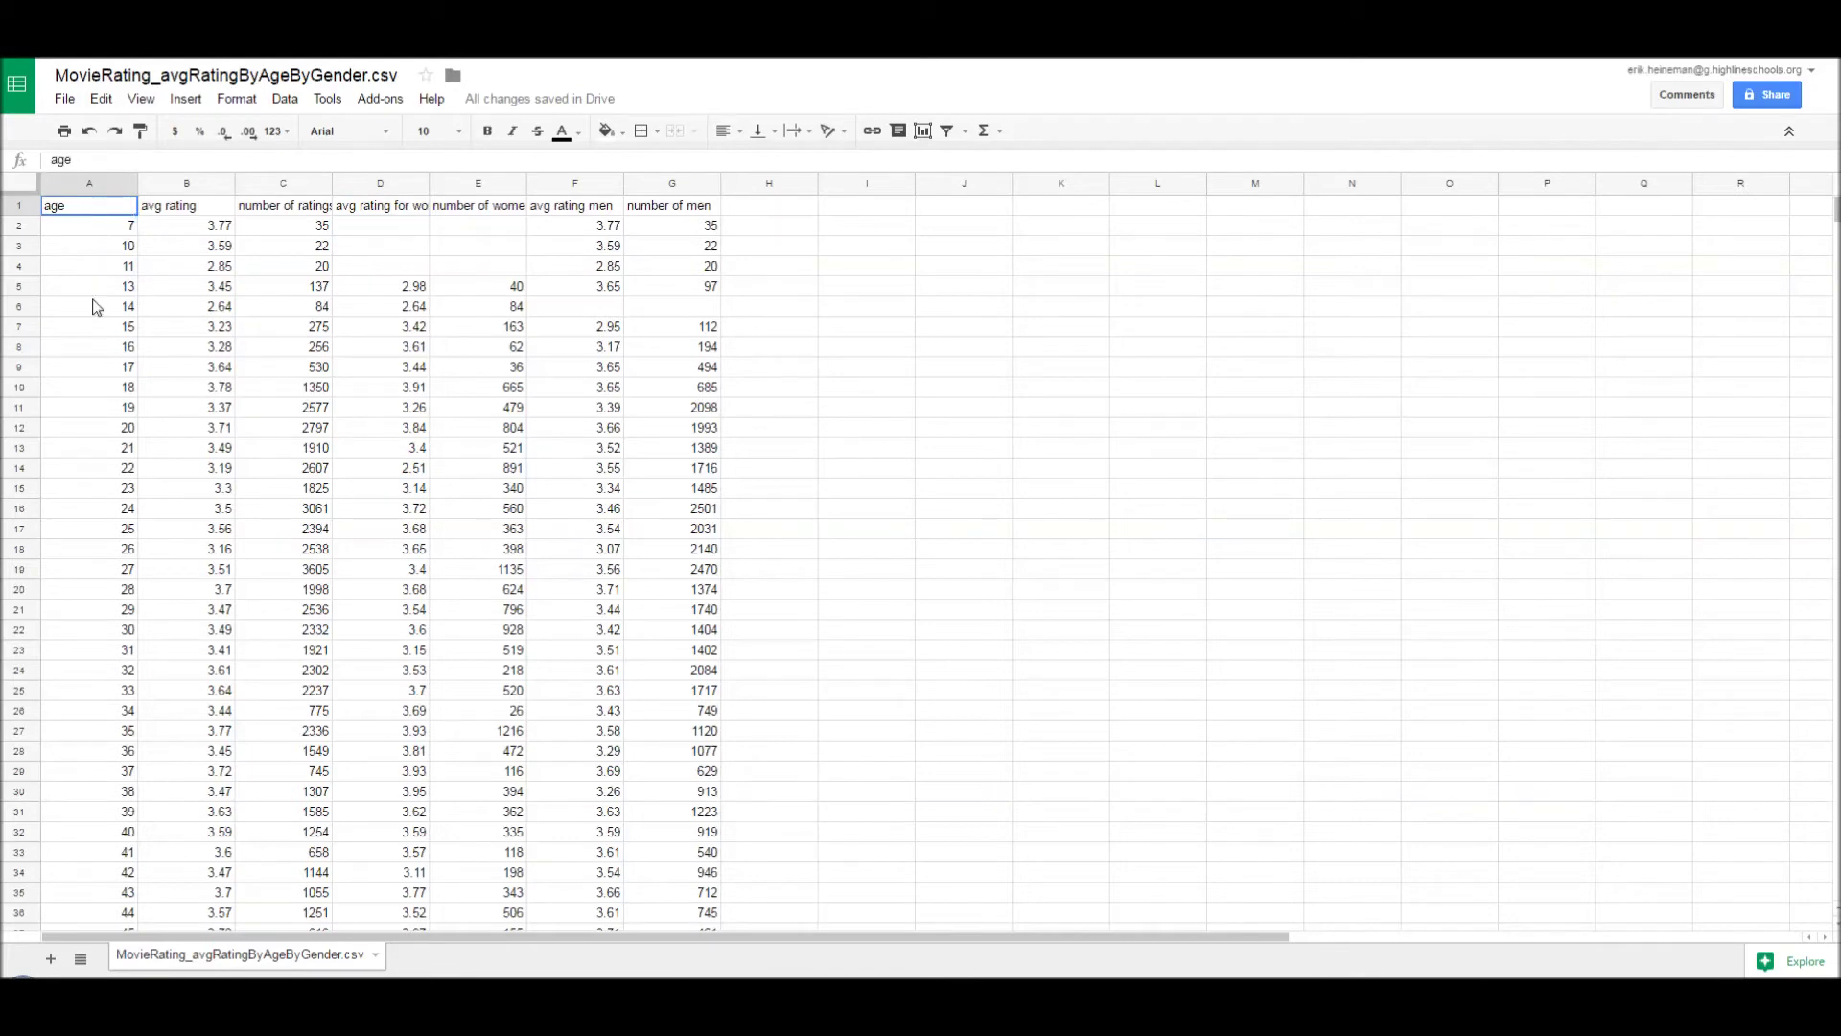
left_click_drag(96, 307, 141, 450)
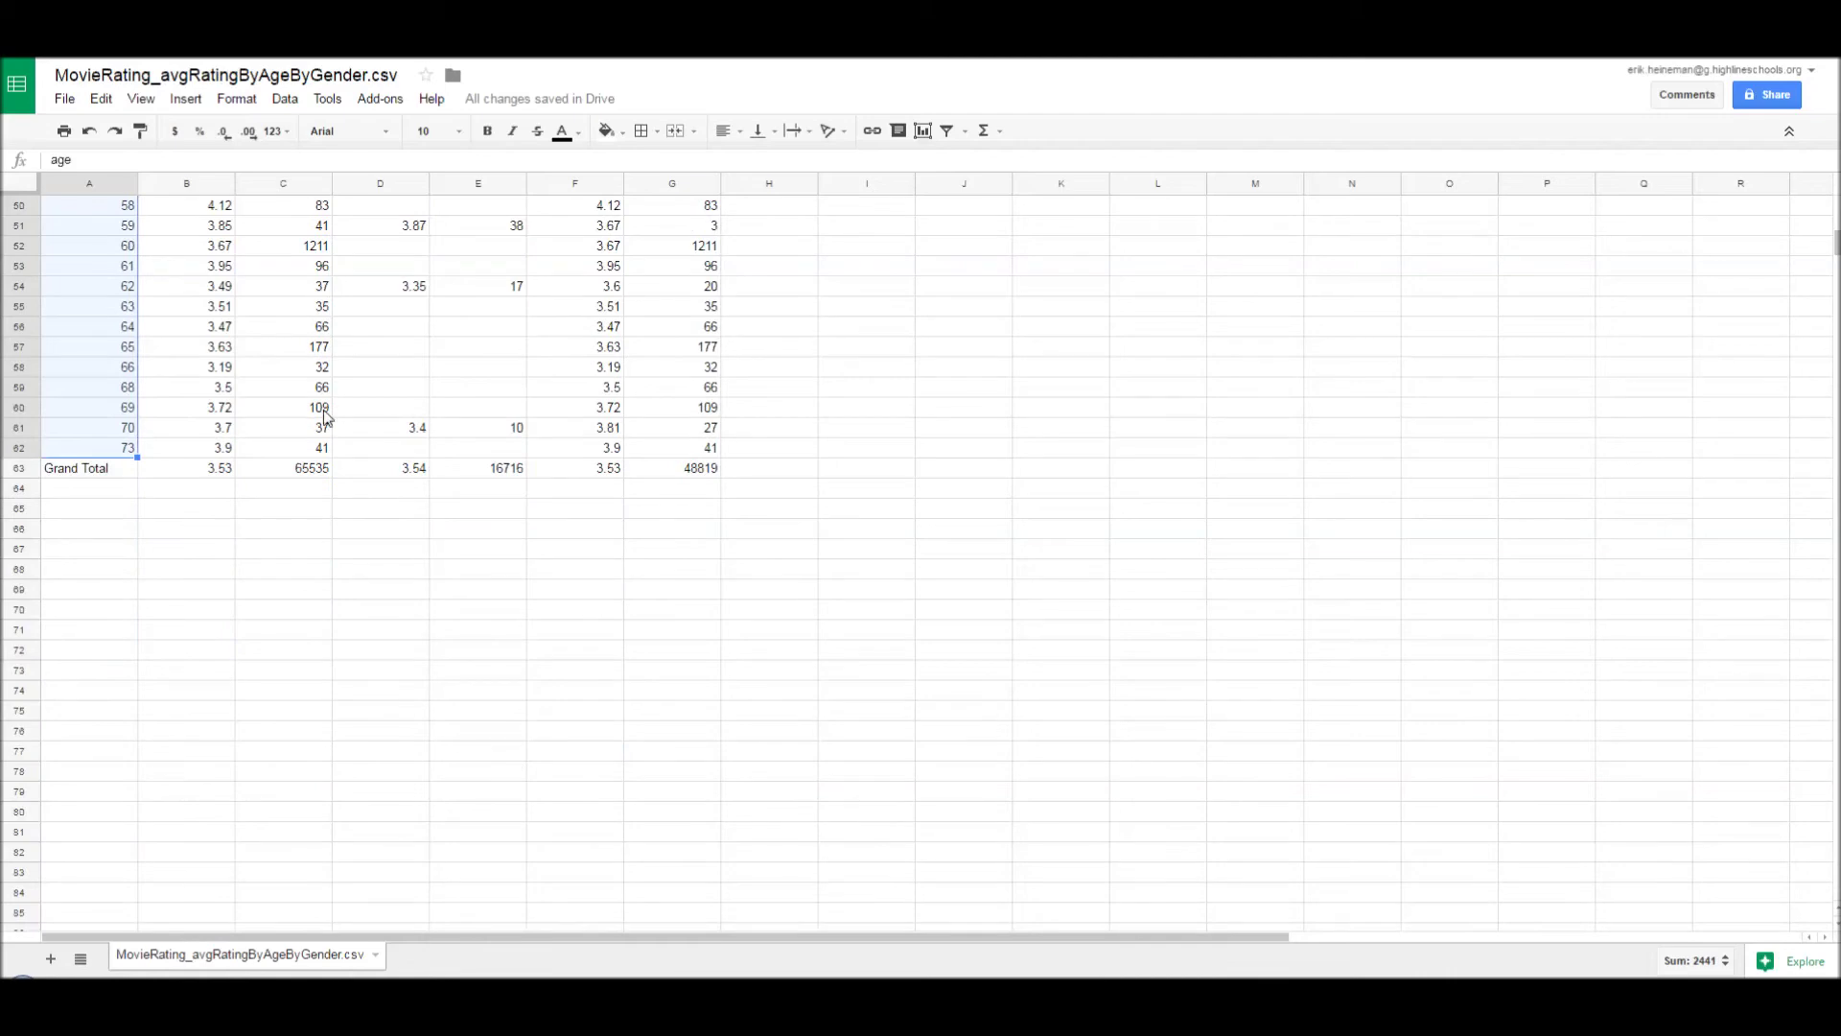
scroll(448, 444, "up", 15)
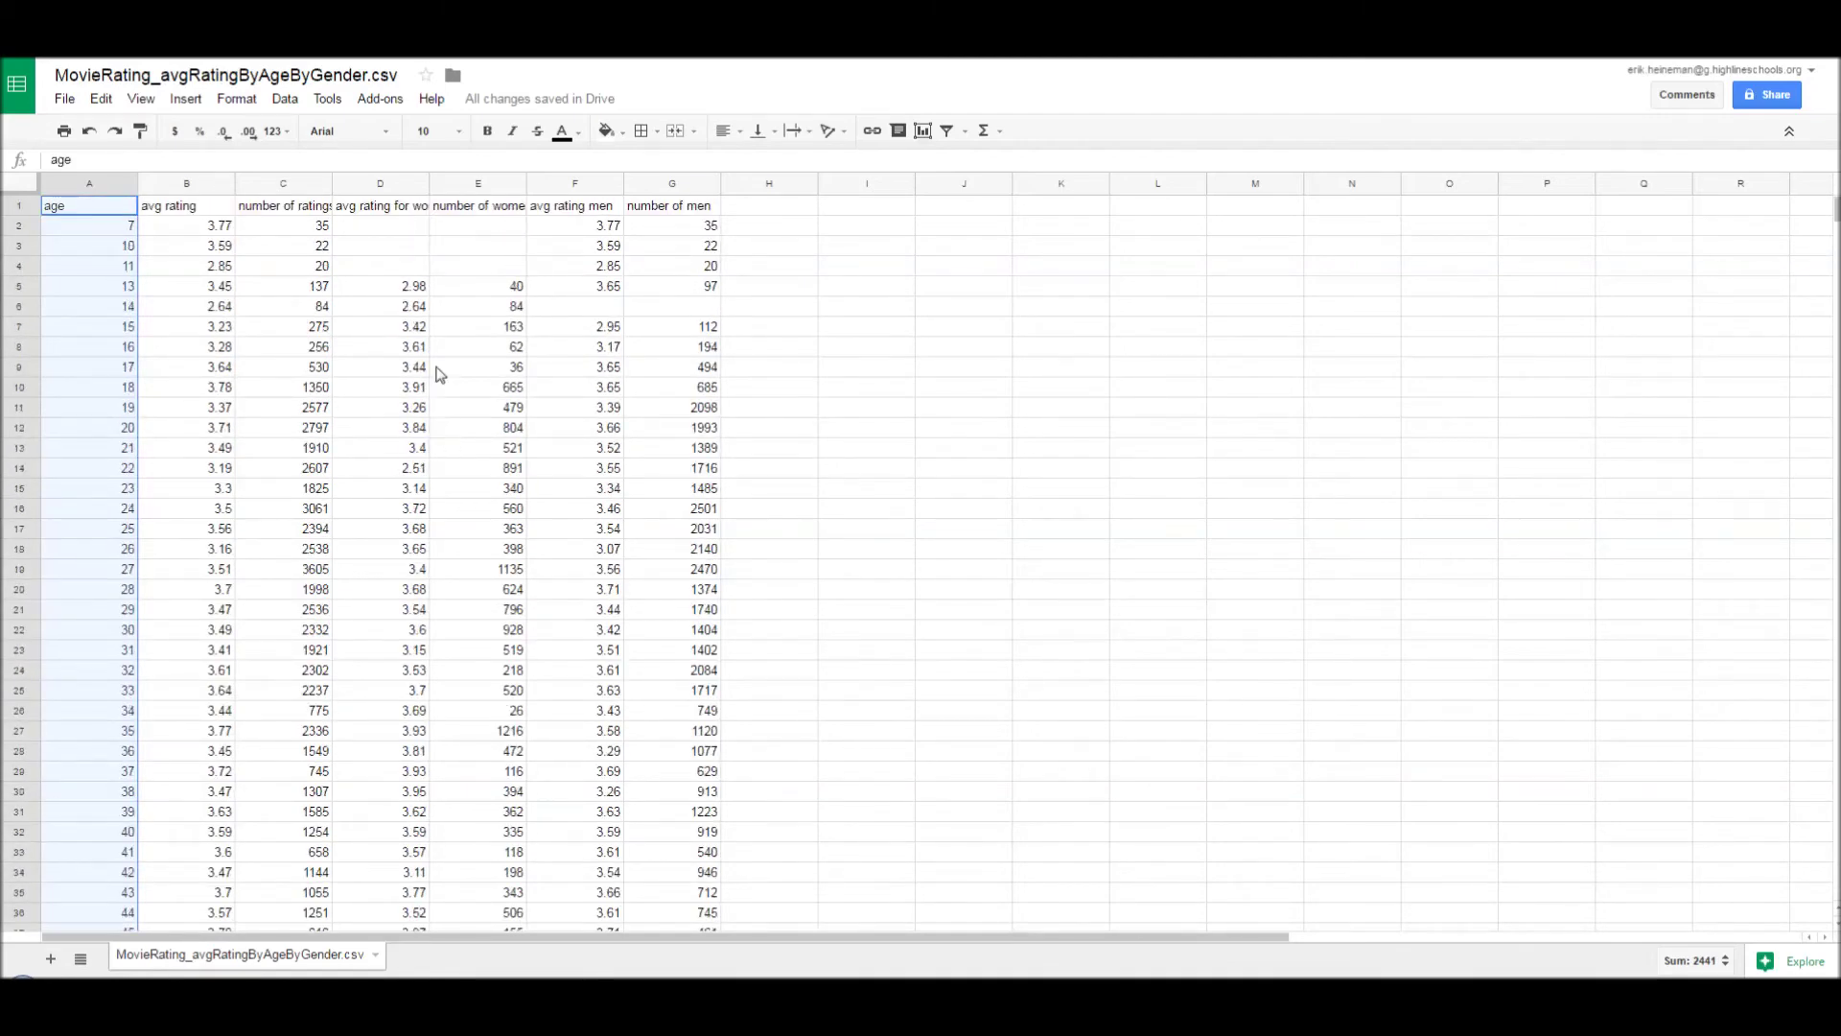
left_click_drag(388, 211, 415, 821)
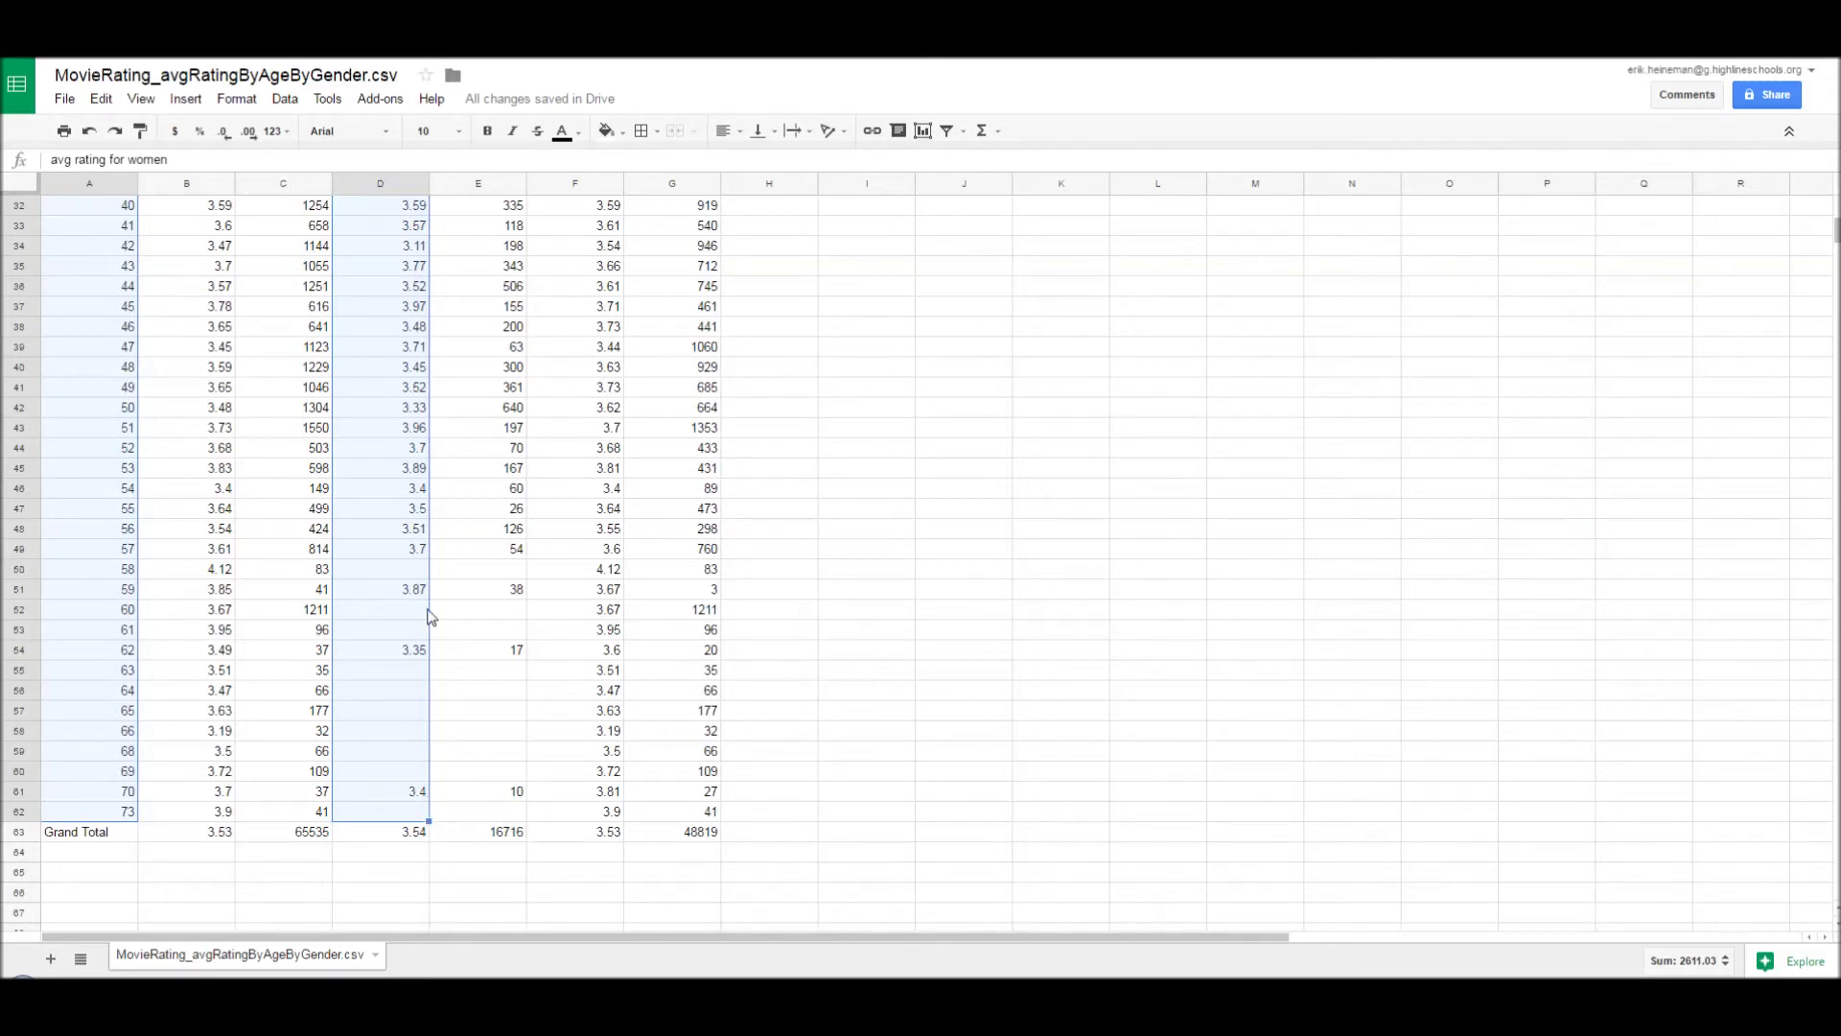
scroll(427, 586, "up", 10)
scroll(428, 586, "up", 1)
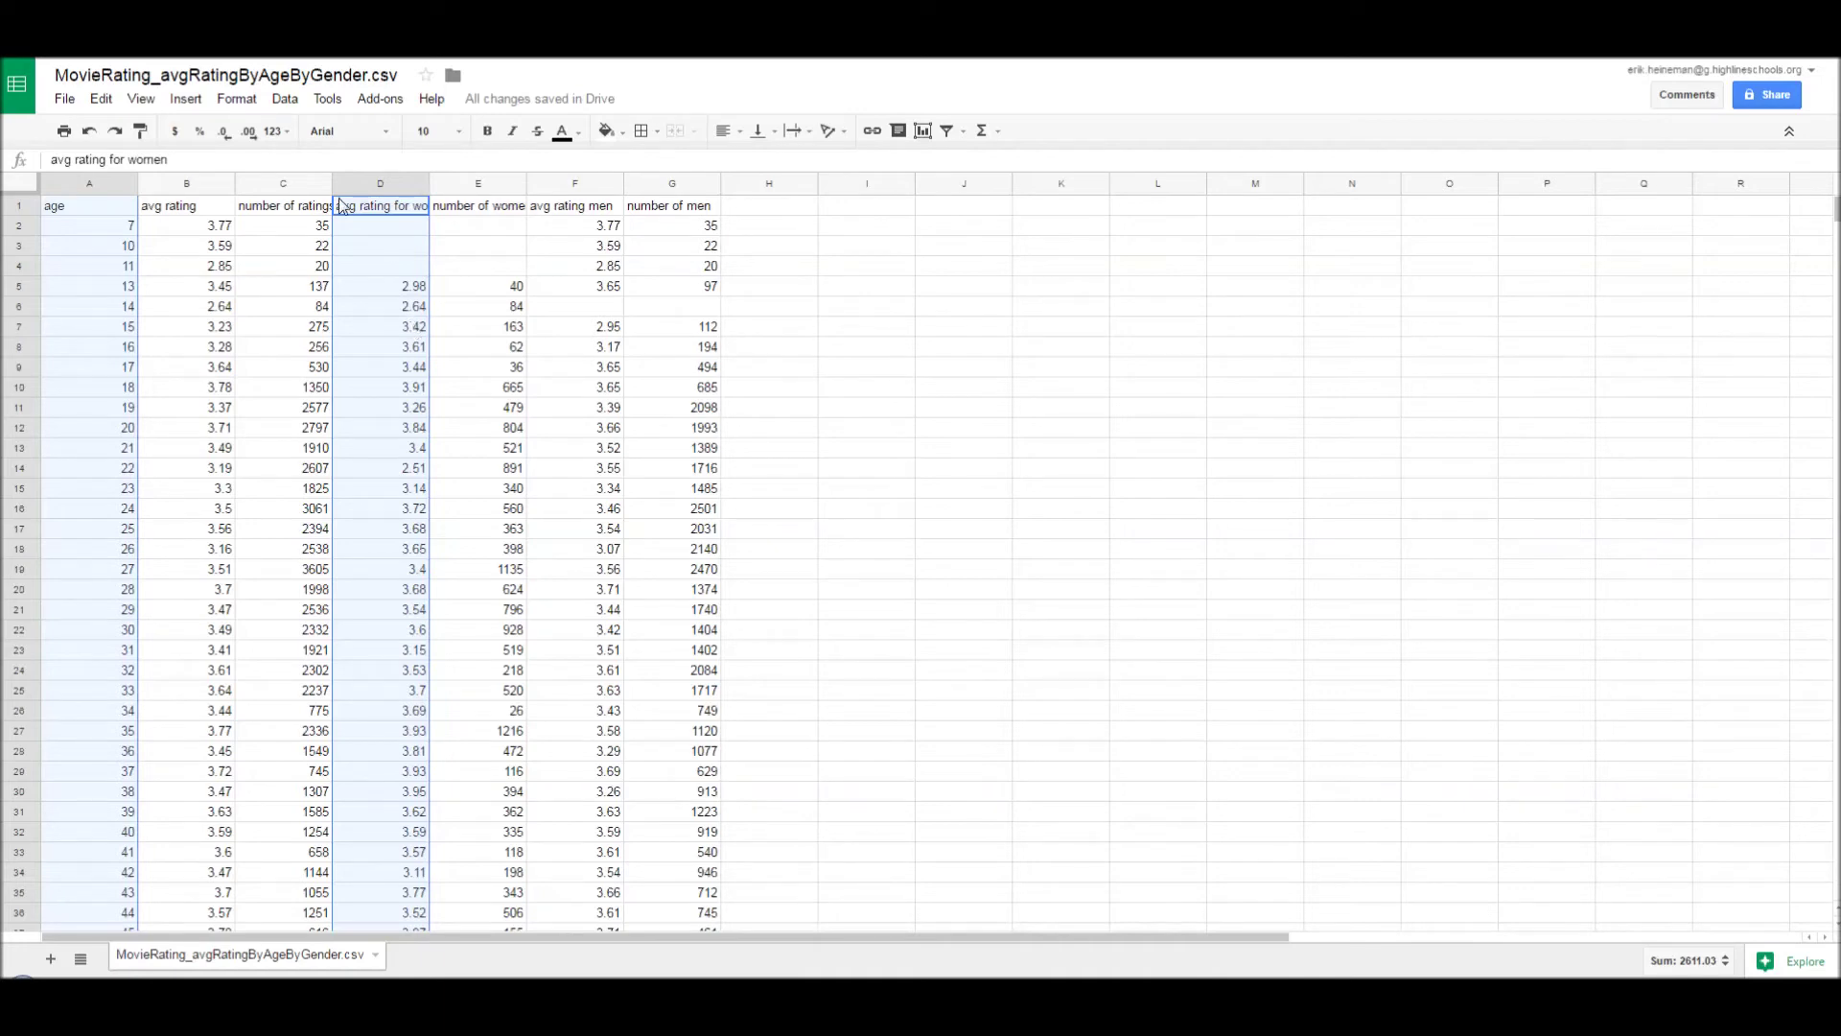
Step: Set up a new column chart of the selected ranges, using row 1 as headers and column A as labels
left_click(186, 98)
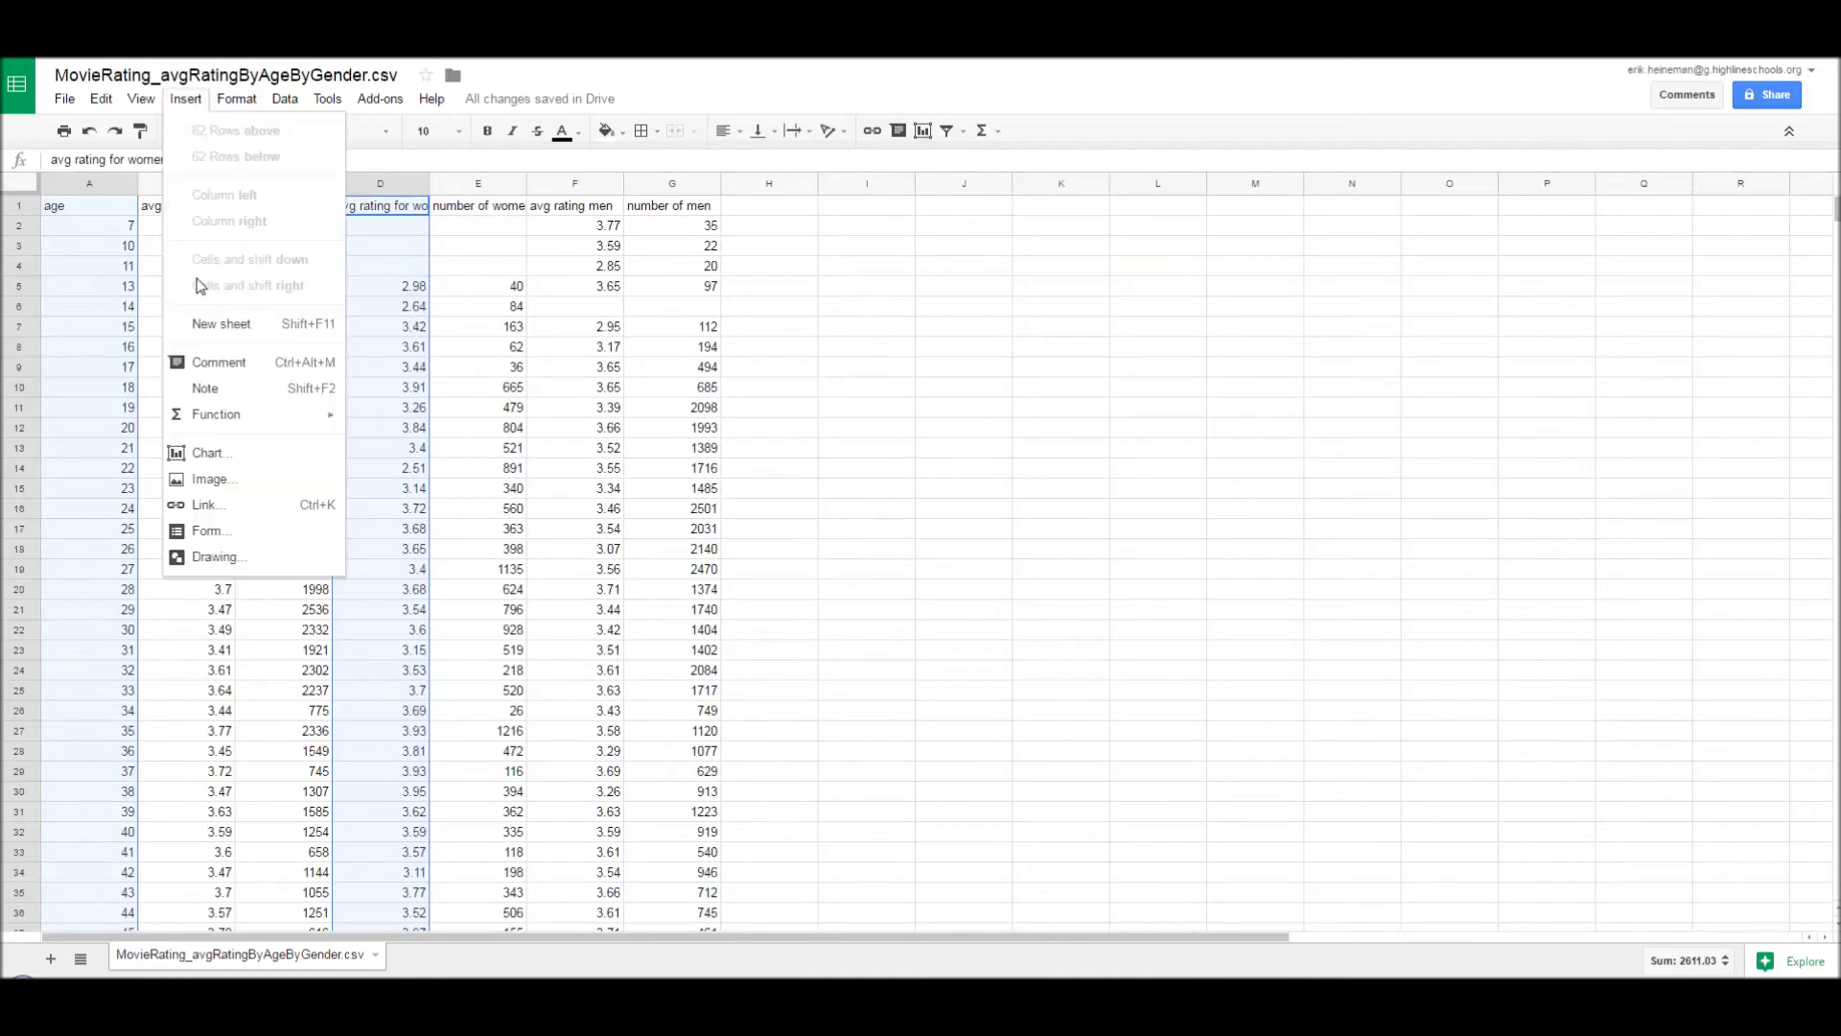
left_click(199, 455)
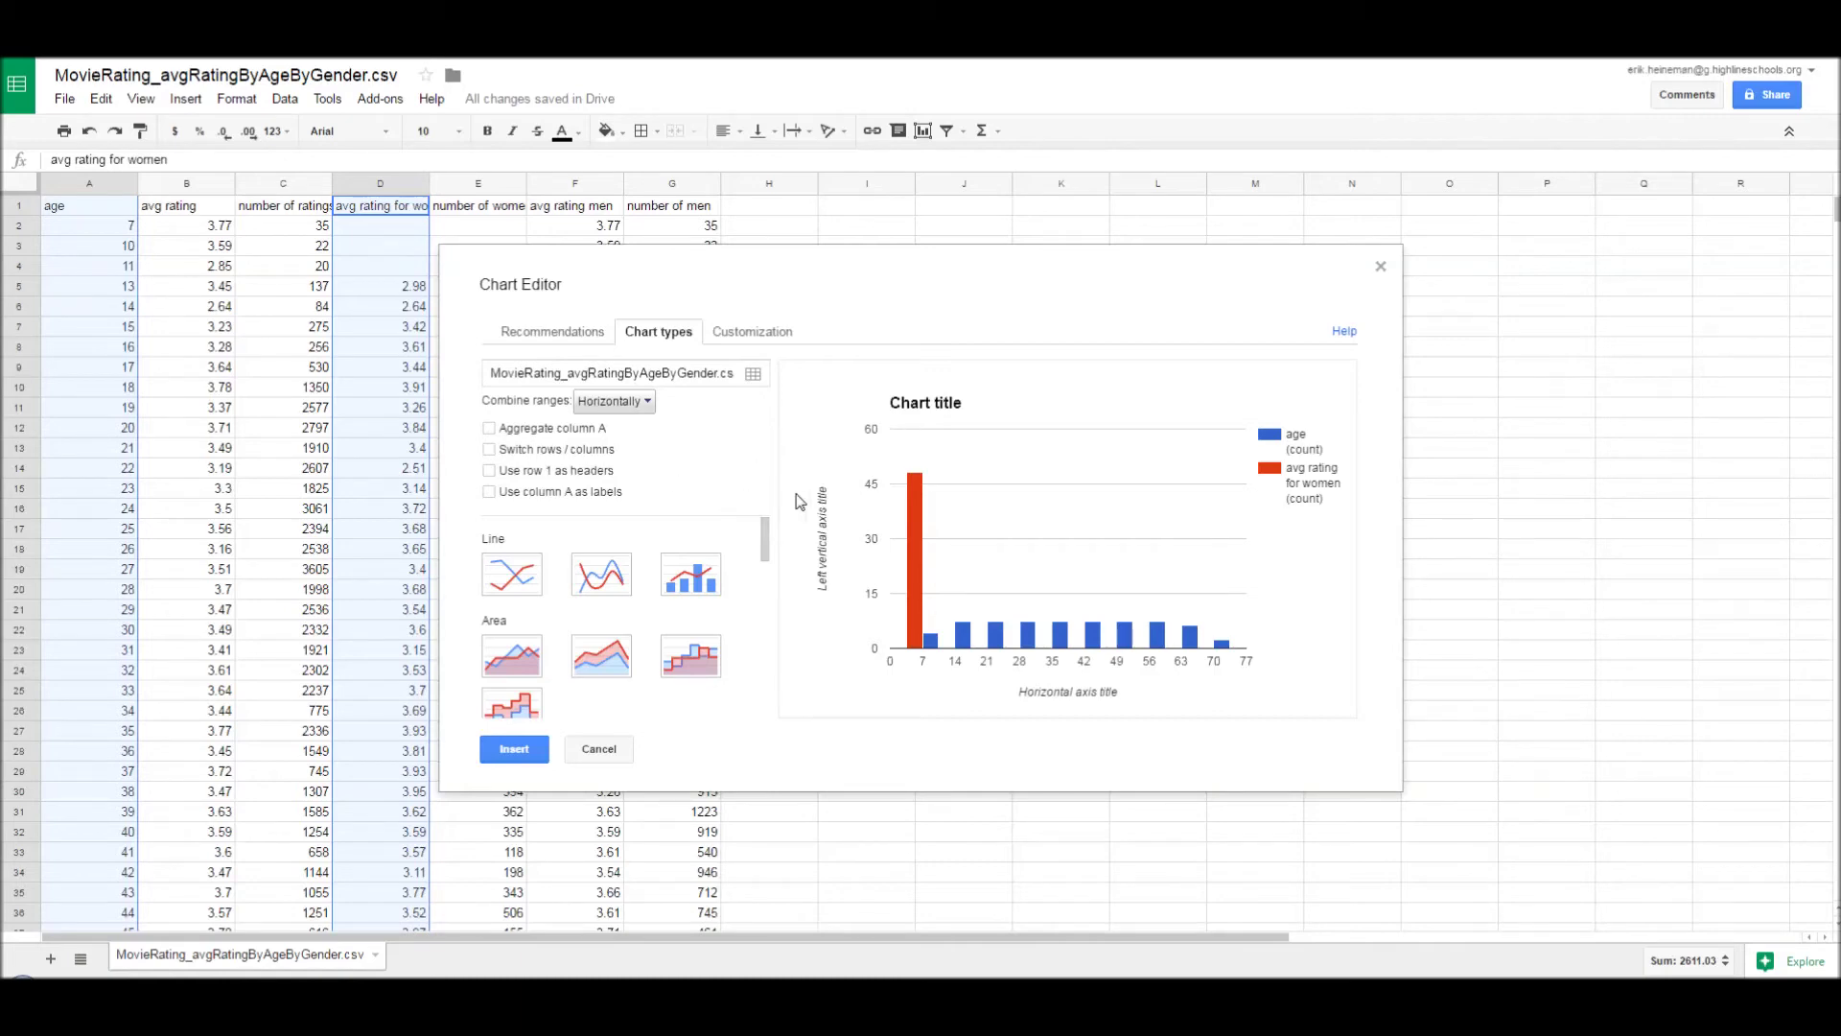
mouse_move(921, 587)
left_click(489, 492)
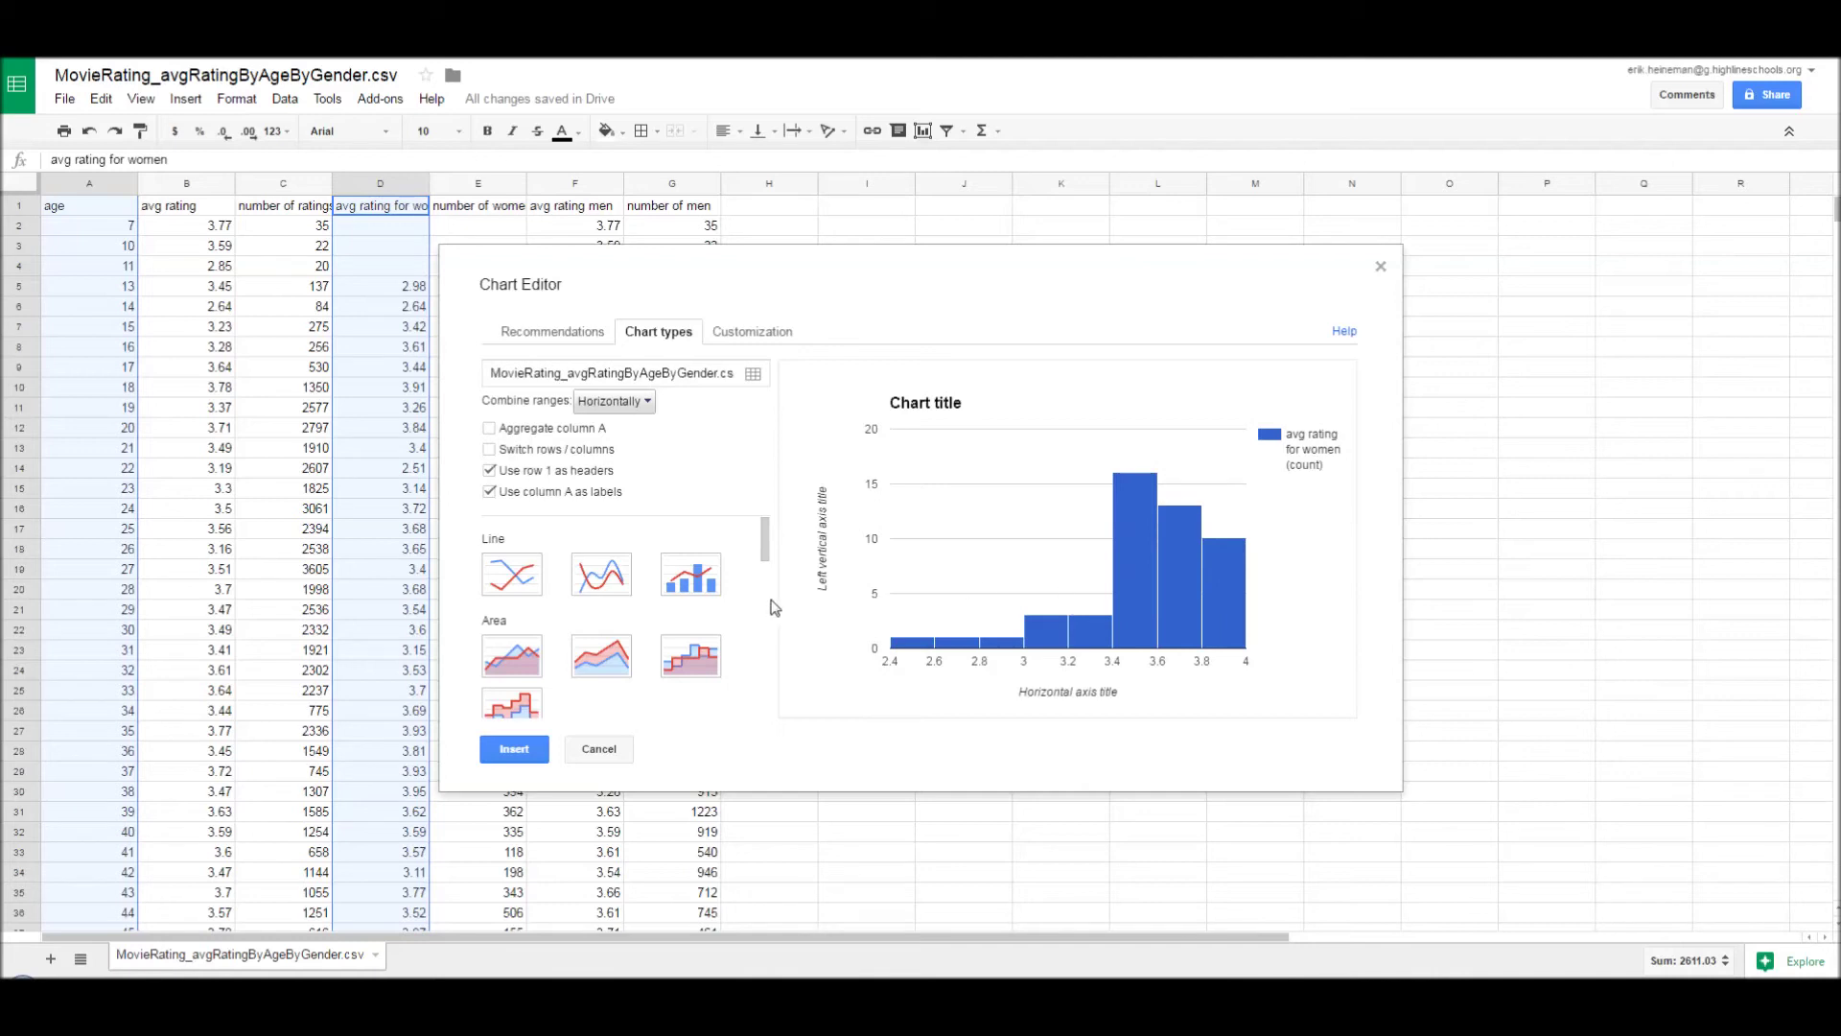
left_click_drag(764, 540, 767, 591)
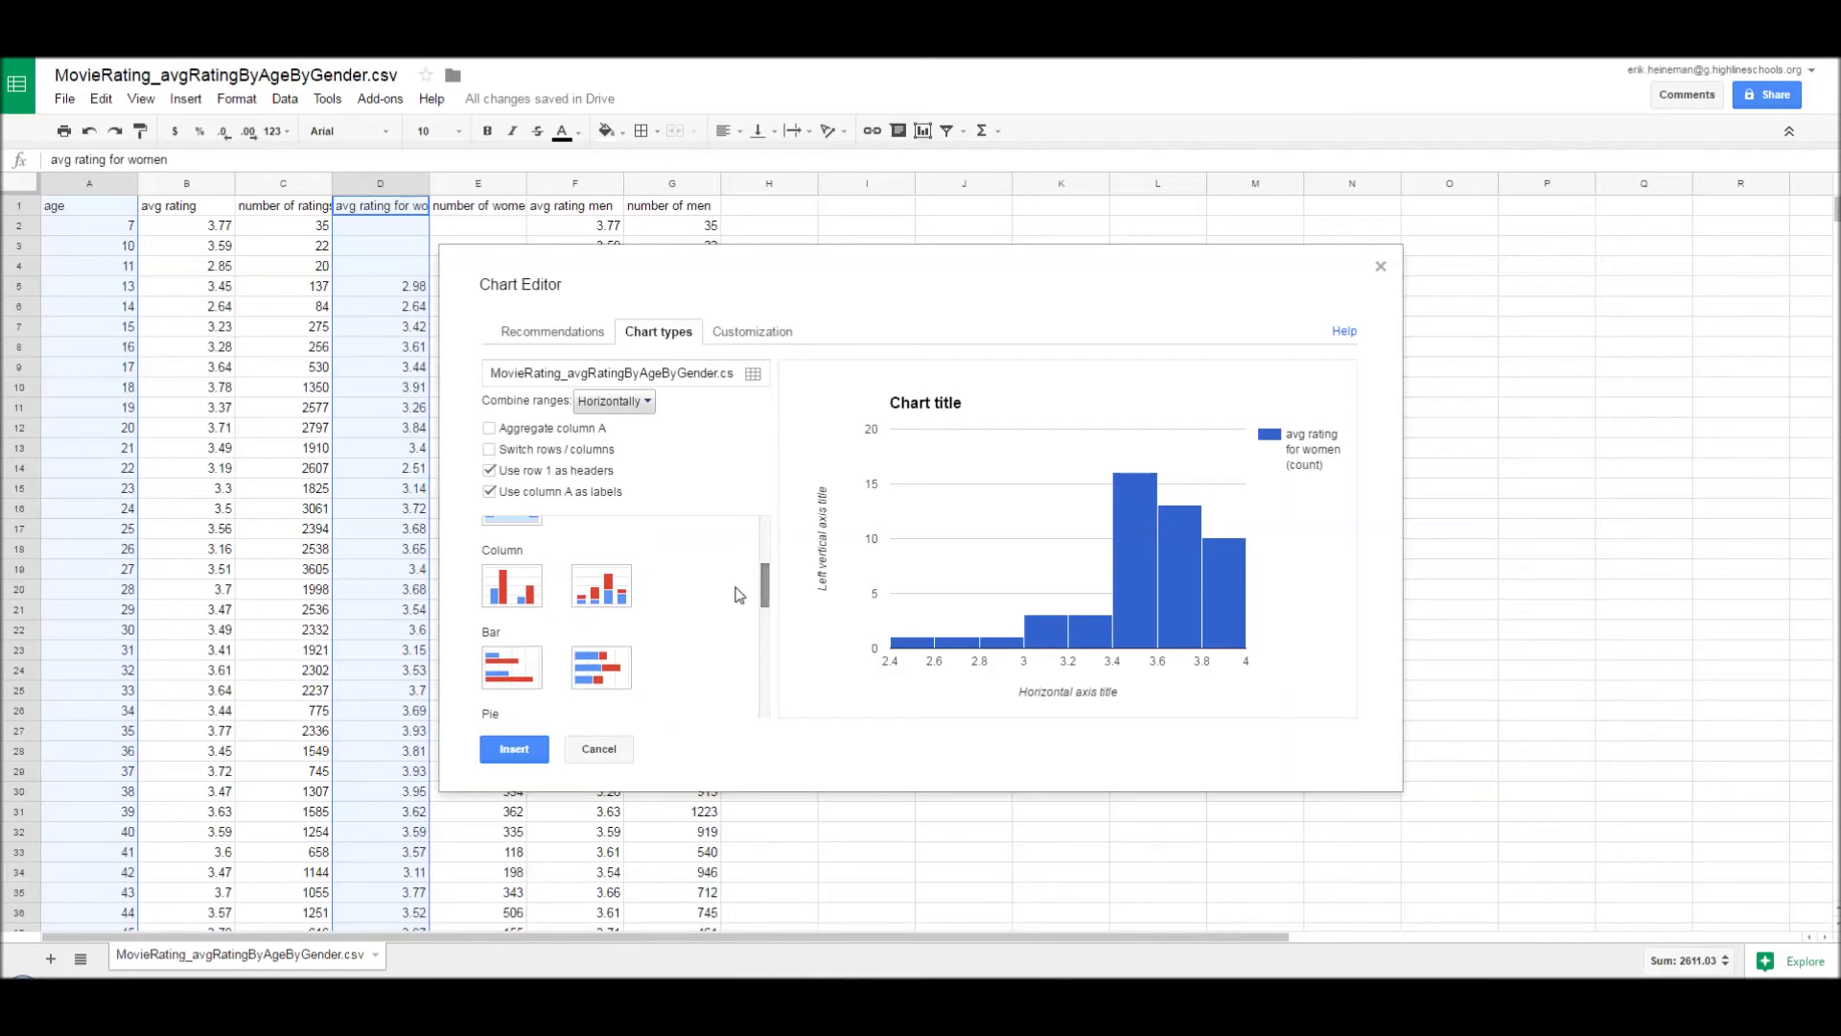
left_click(504, 601)
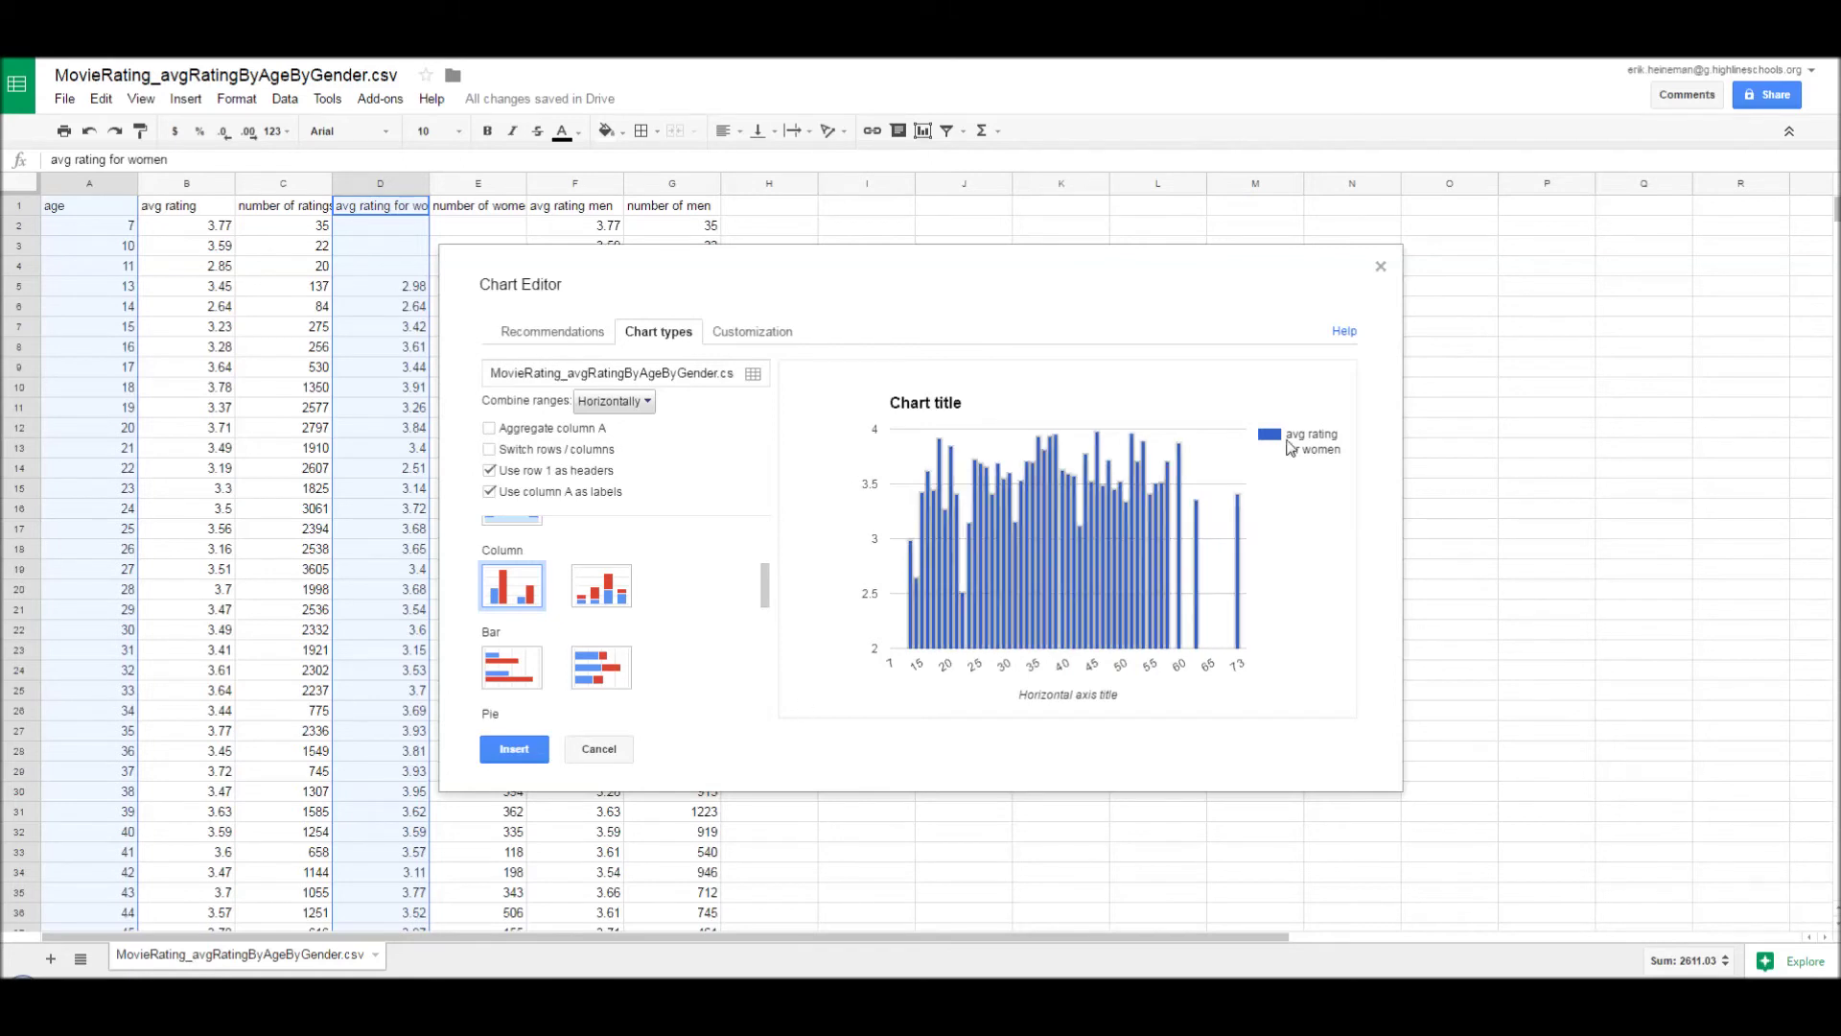
Step: Insert the women's rating column chart, move it clear of the table and enlarge it
left_click(515, 749)
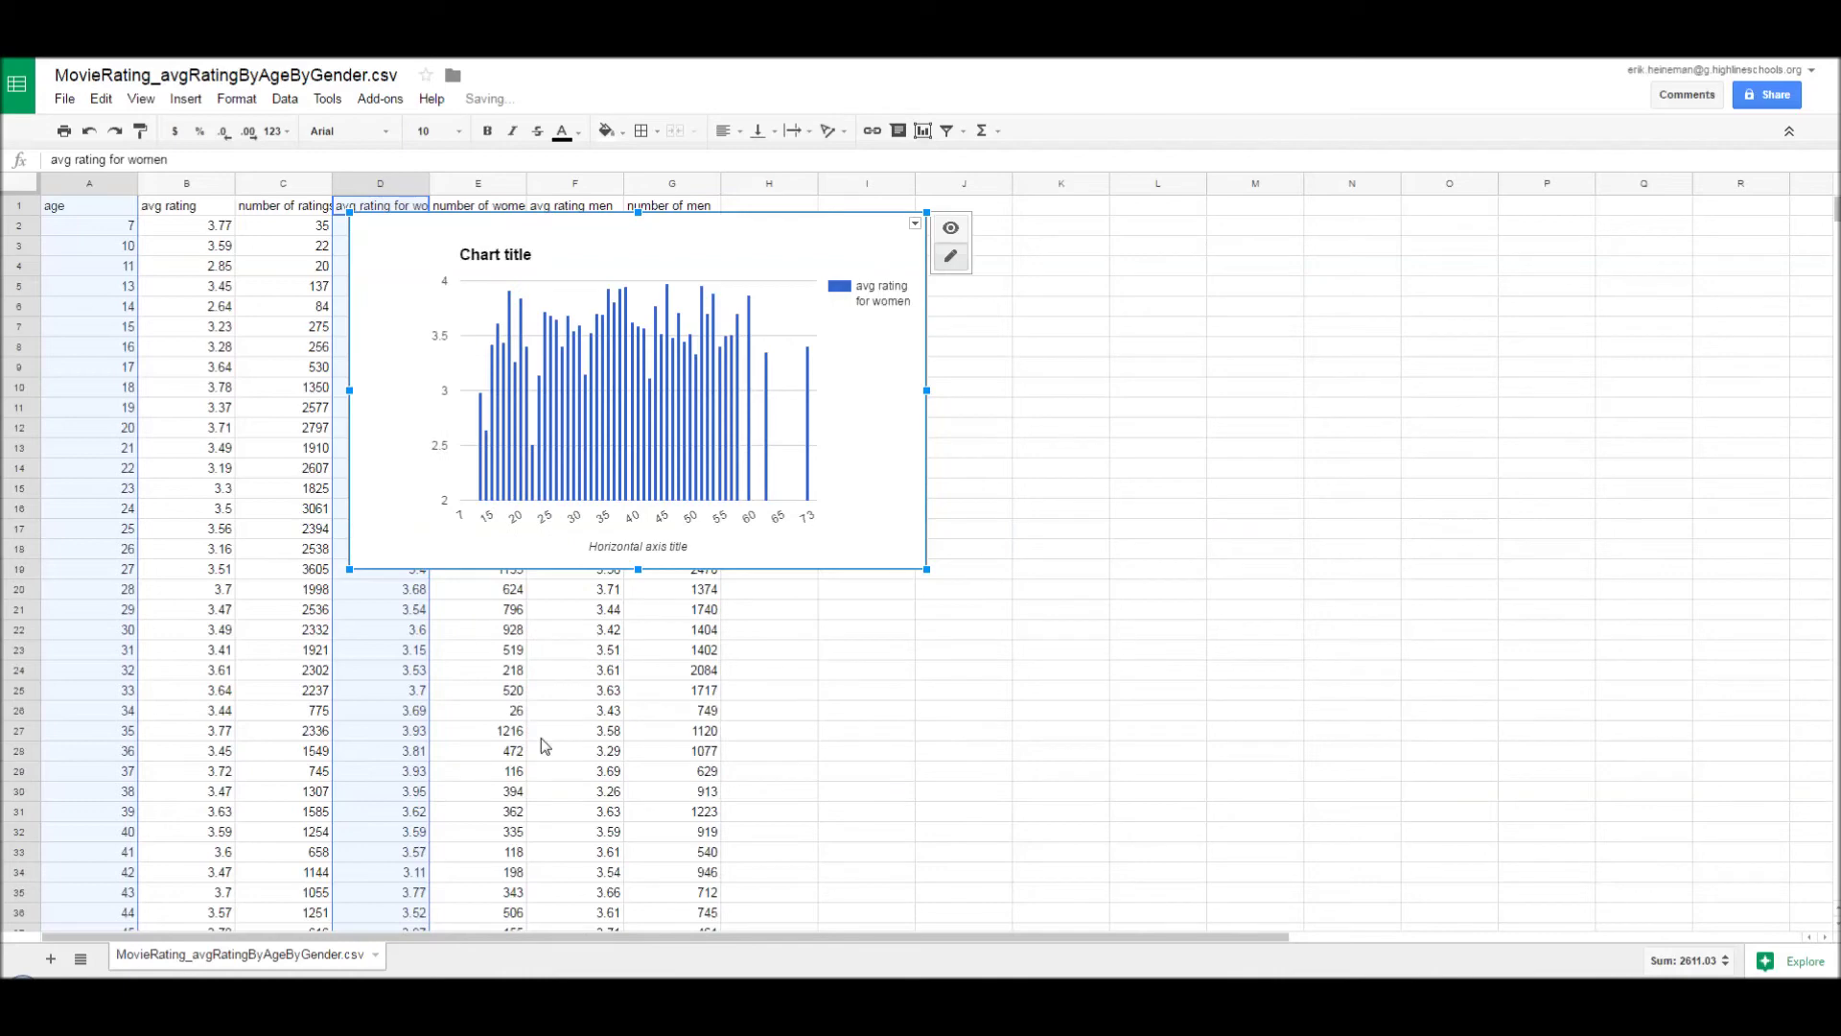
left_click_drag(760, 251, 1170, 247)
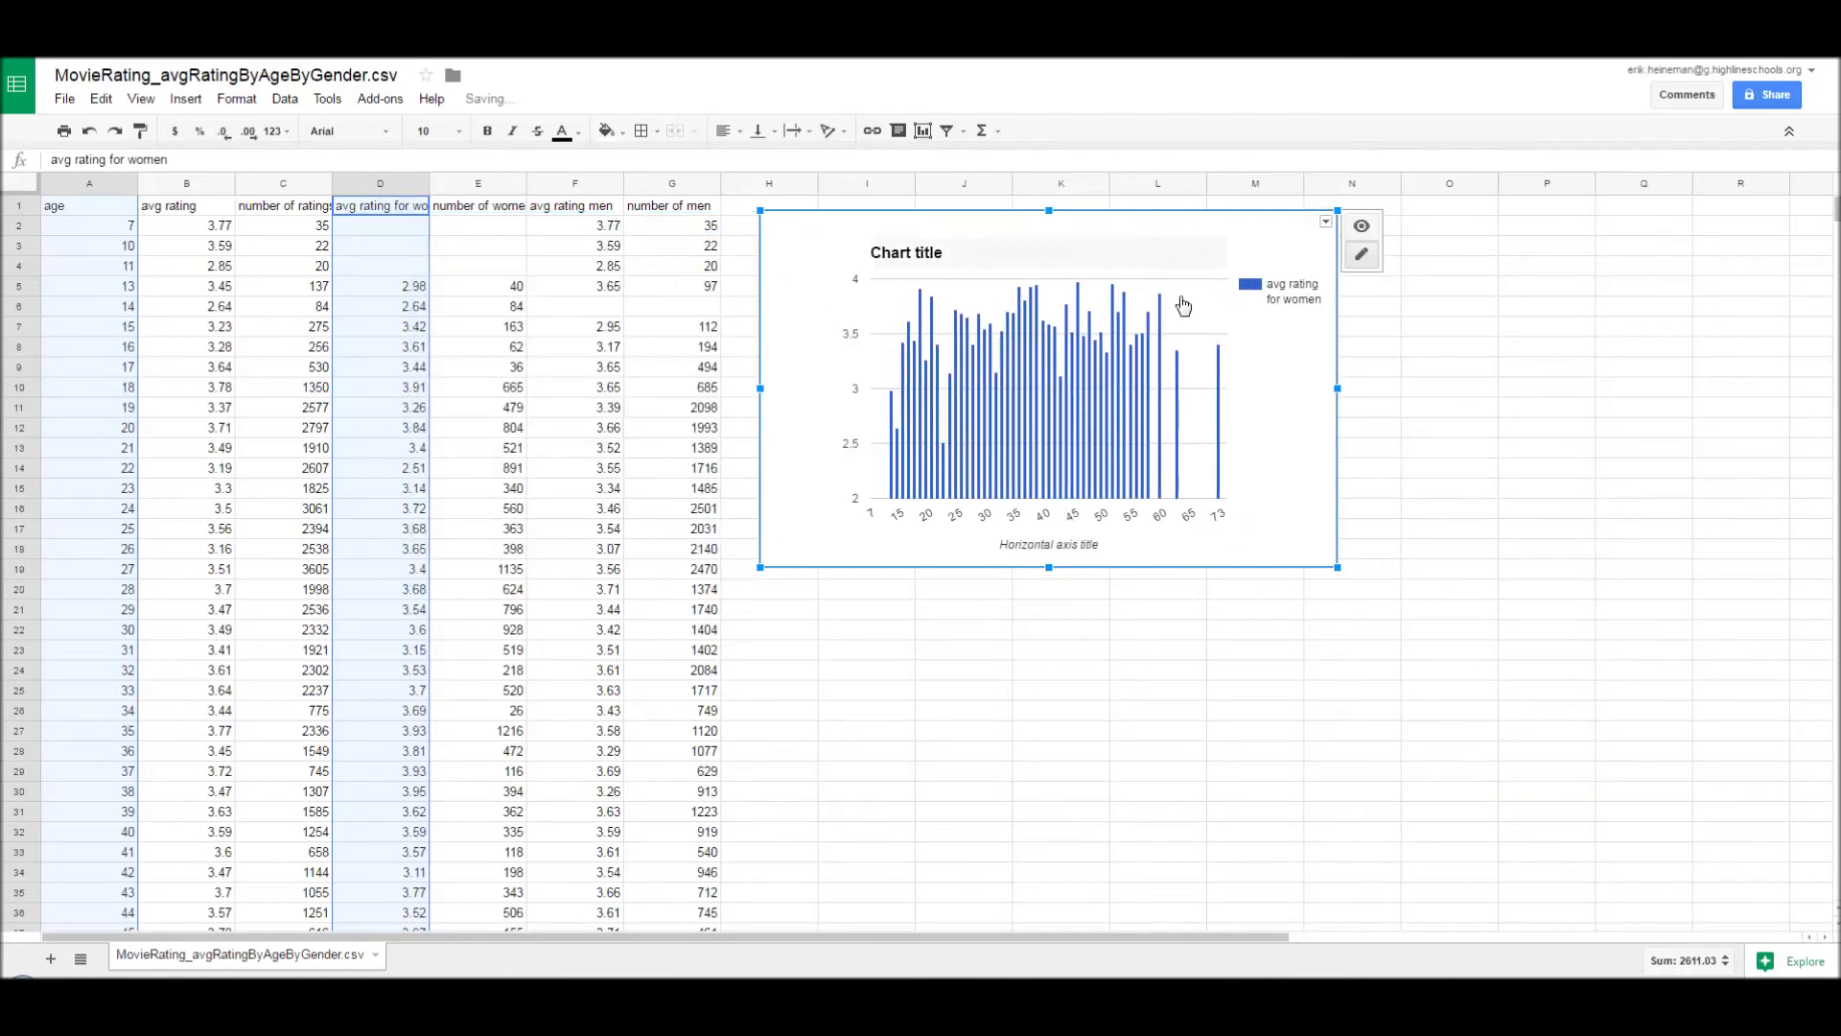
left_click_drag(1336, 563, 1640, 805)
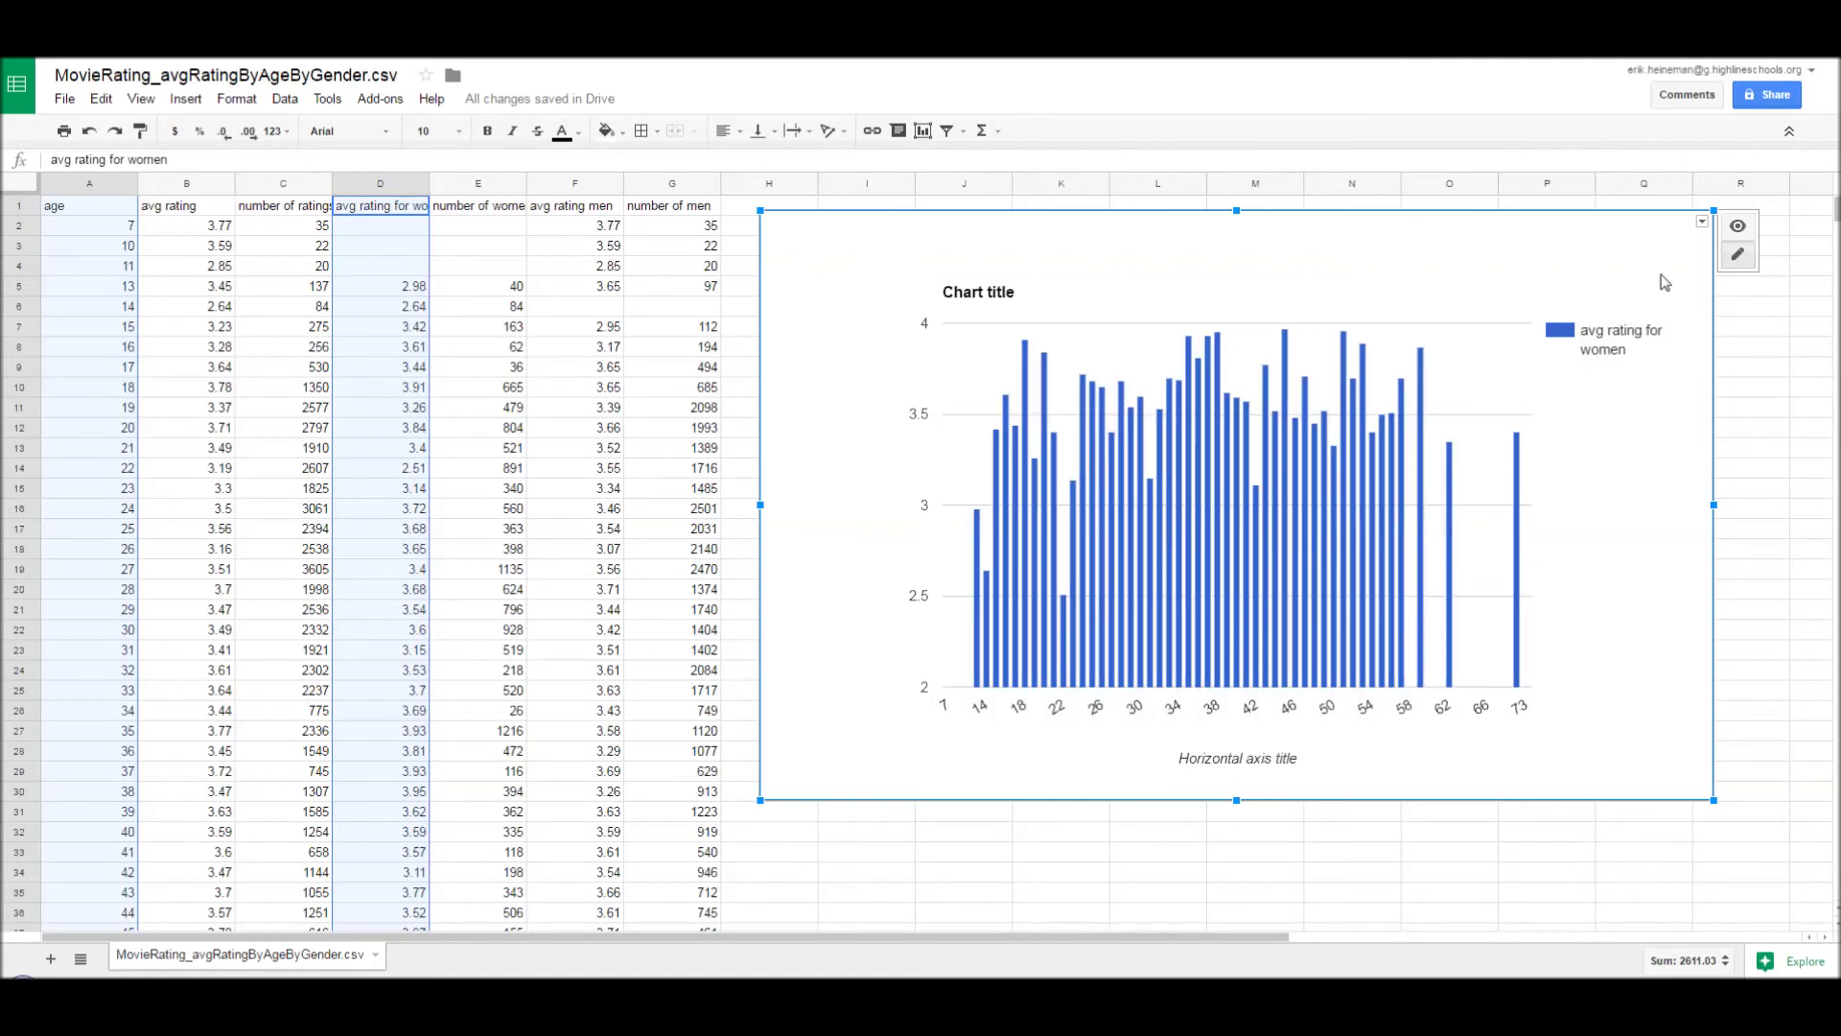
Step: Set the minimum of the column chart's left vertical axis to 0 and update the chart
left_click(1703, 221)
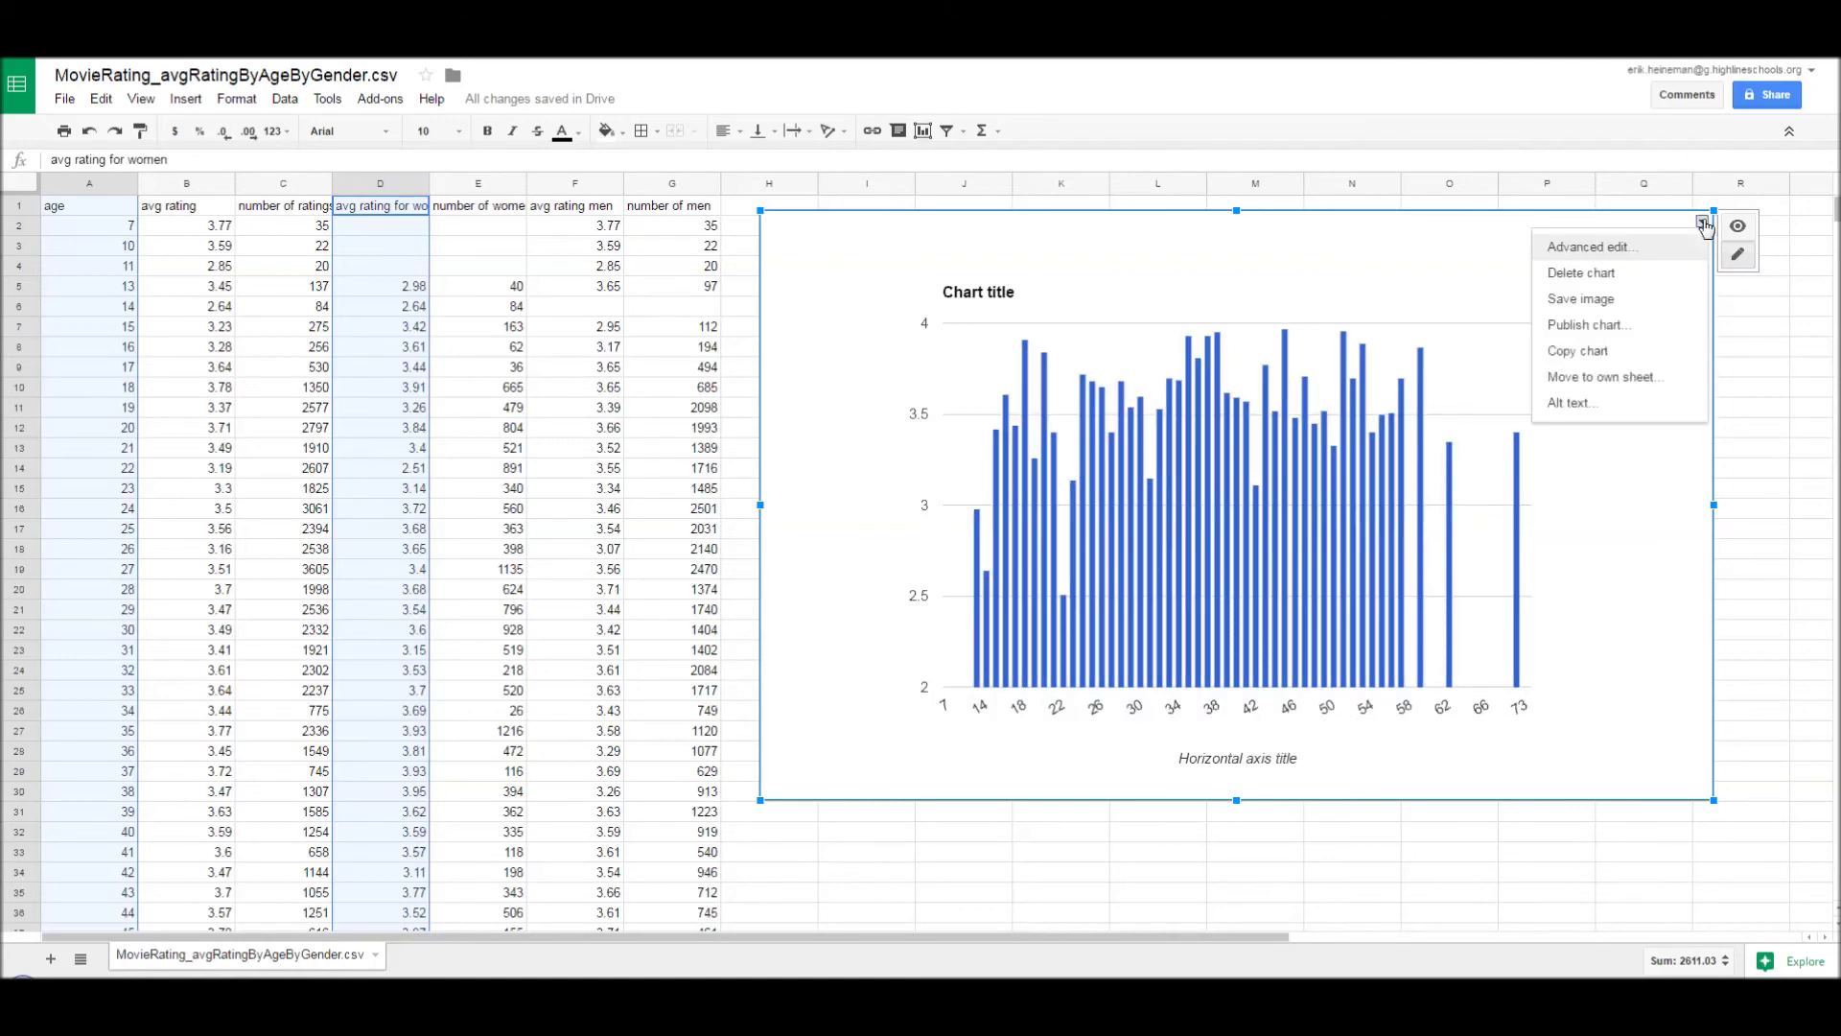
left_click(1640, 250)
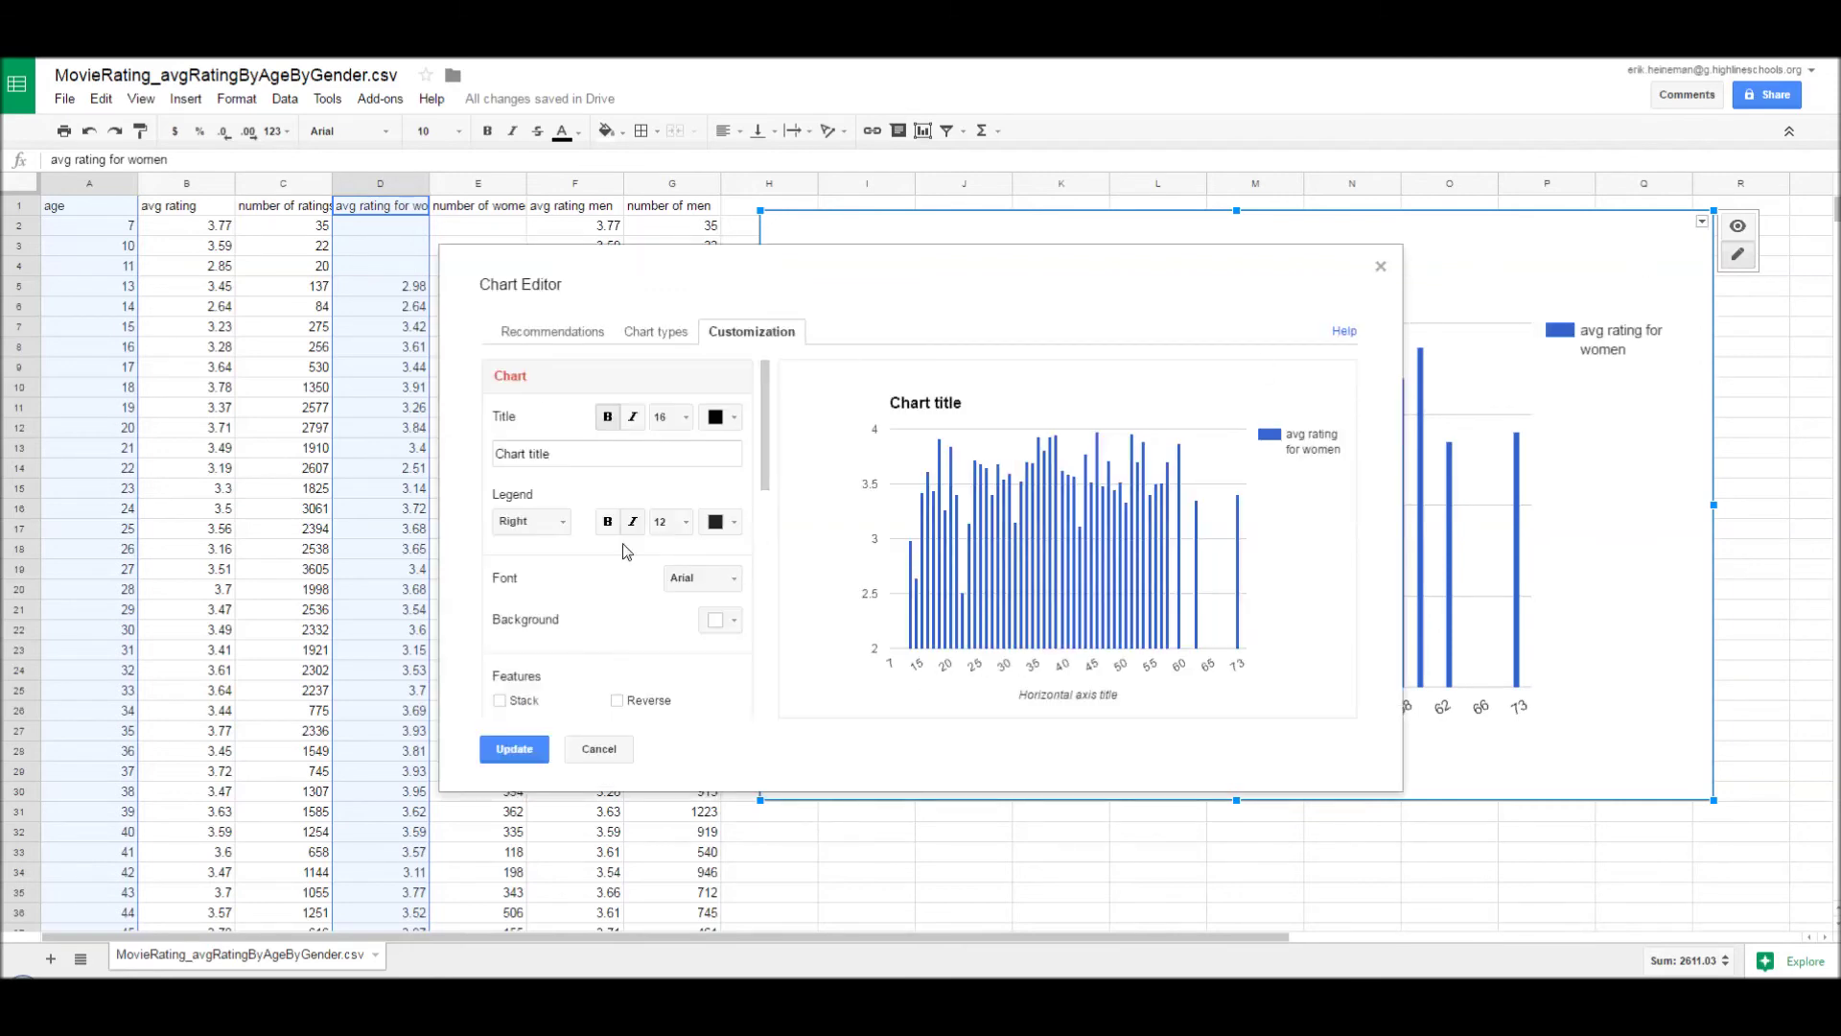
scroll(599, 549, "down", 5)
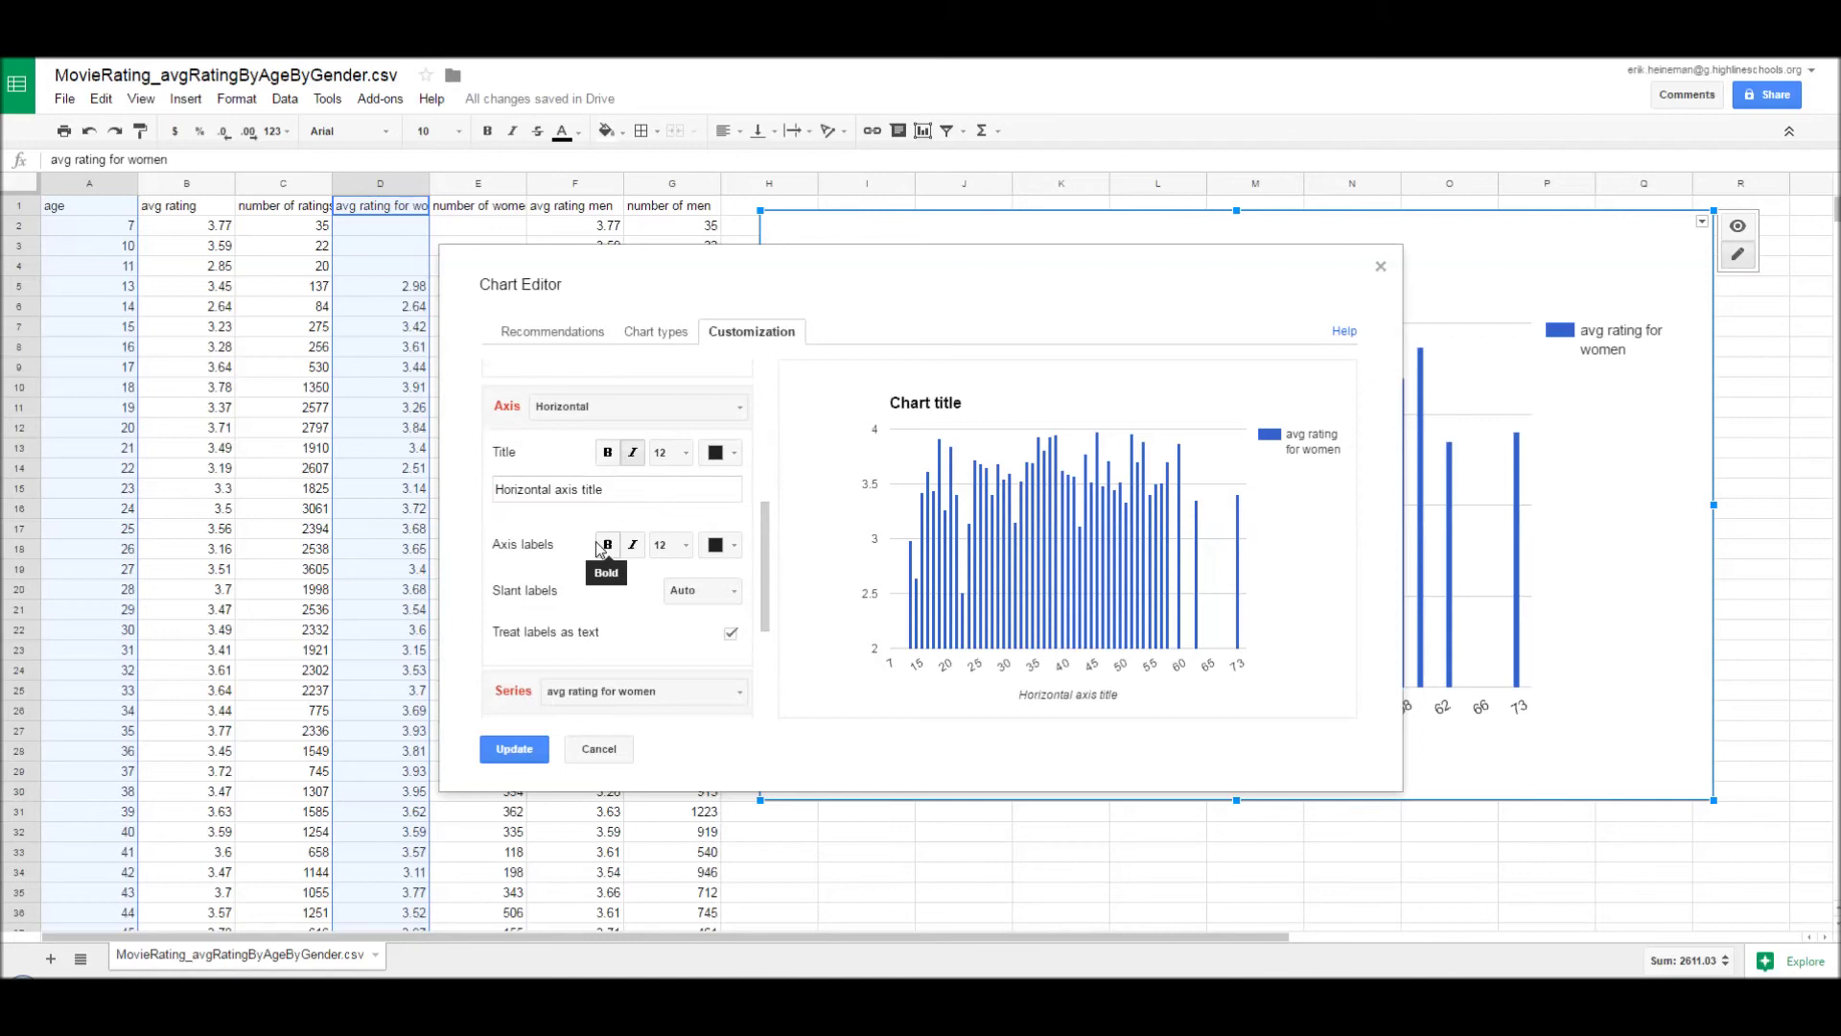
left_click(618, 407)
left_click(617, 467)
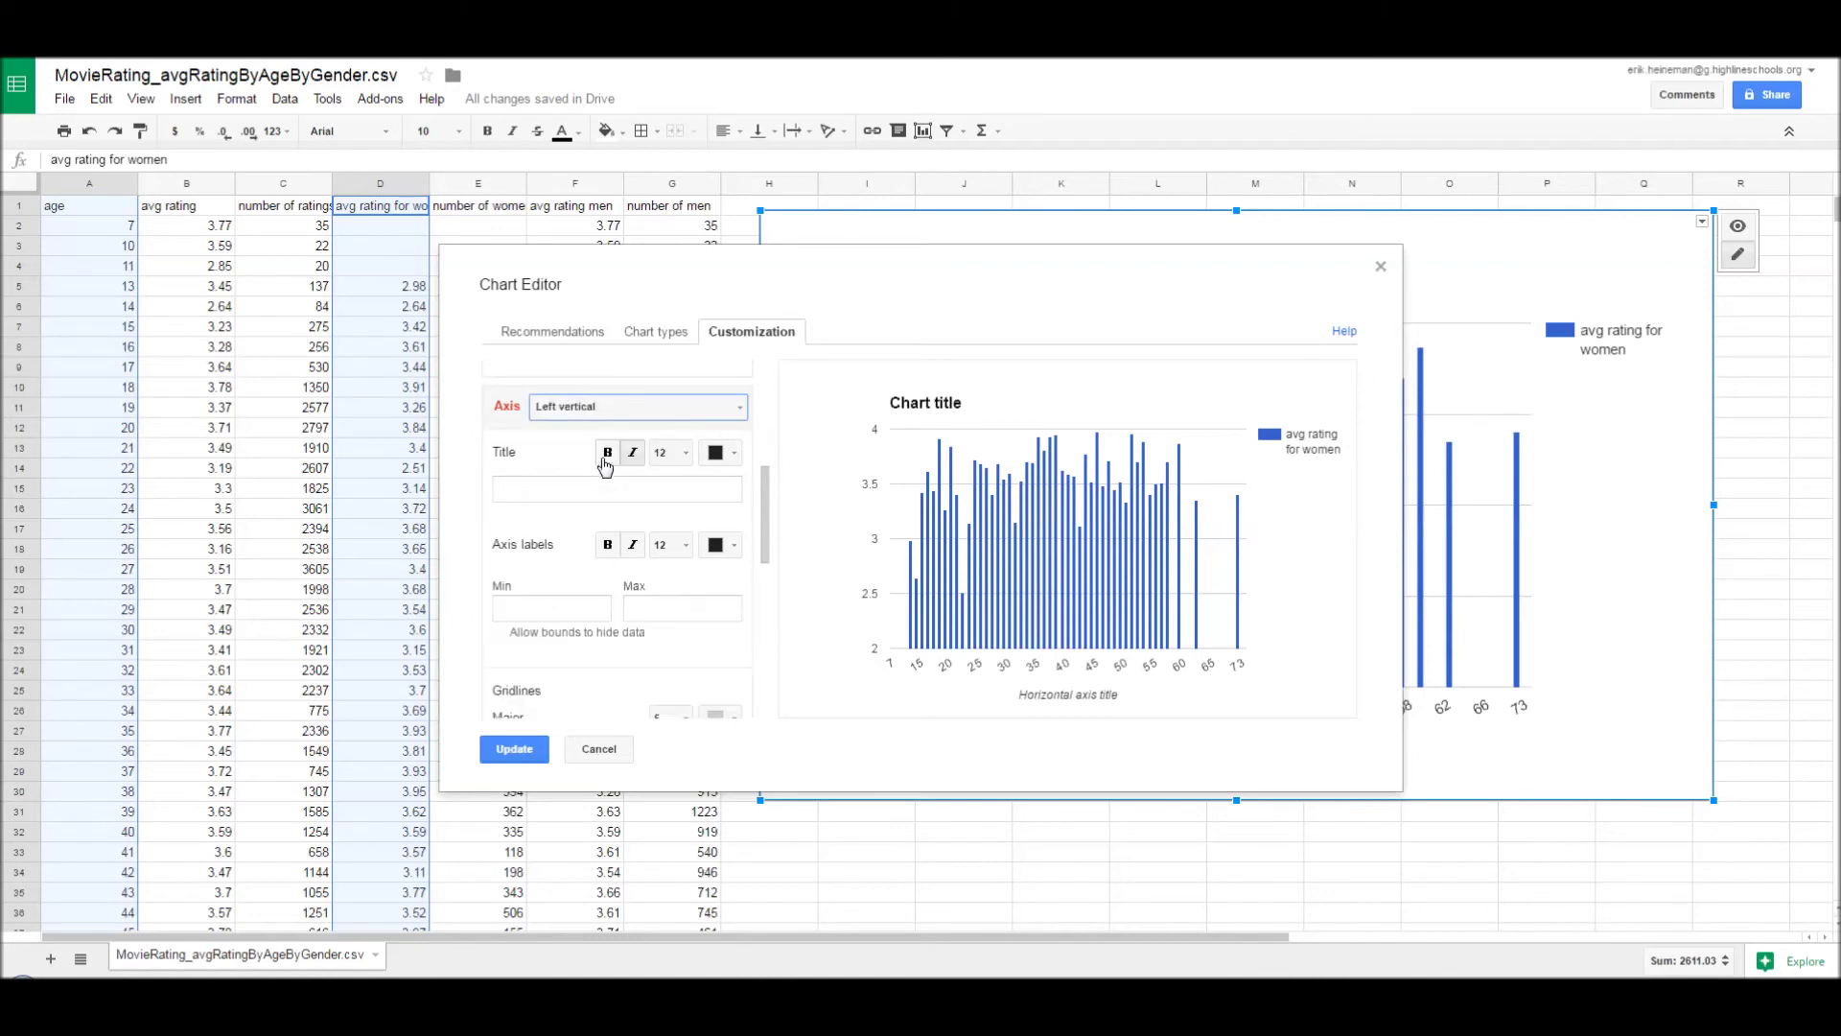
scroll(617, 528, "down", 1)
left_click(540, 508)
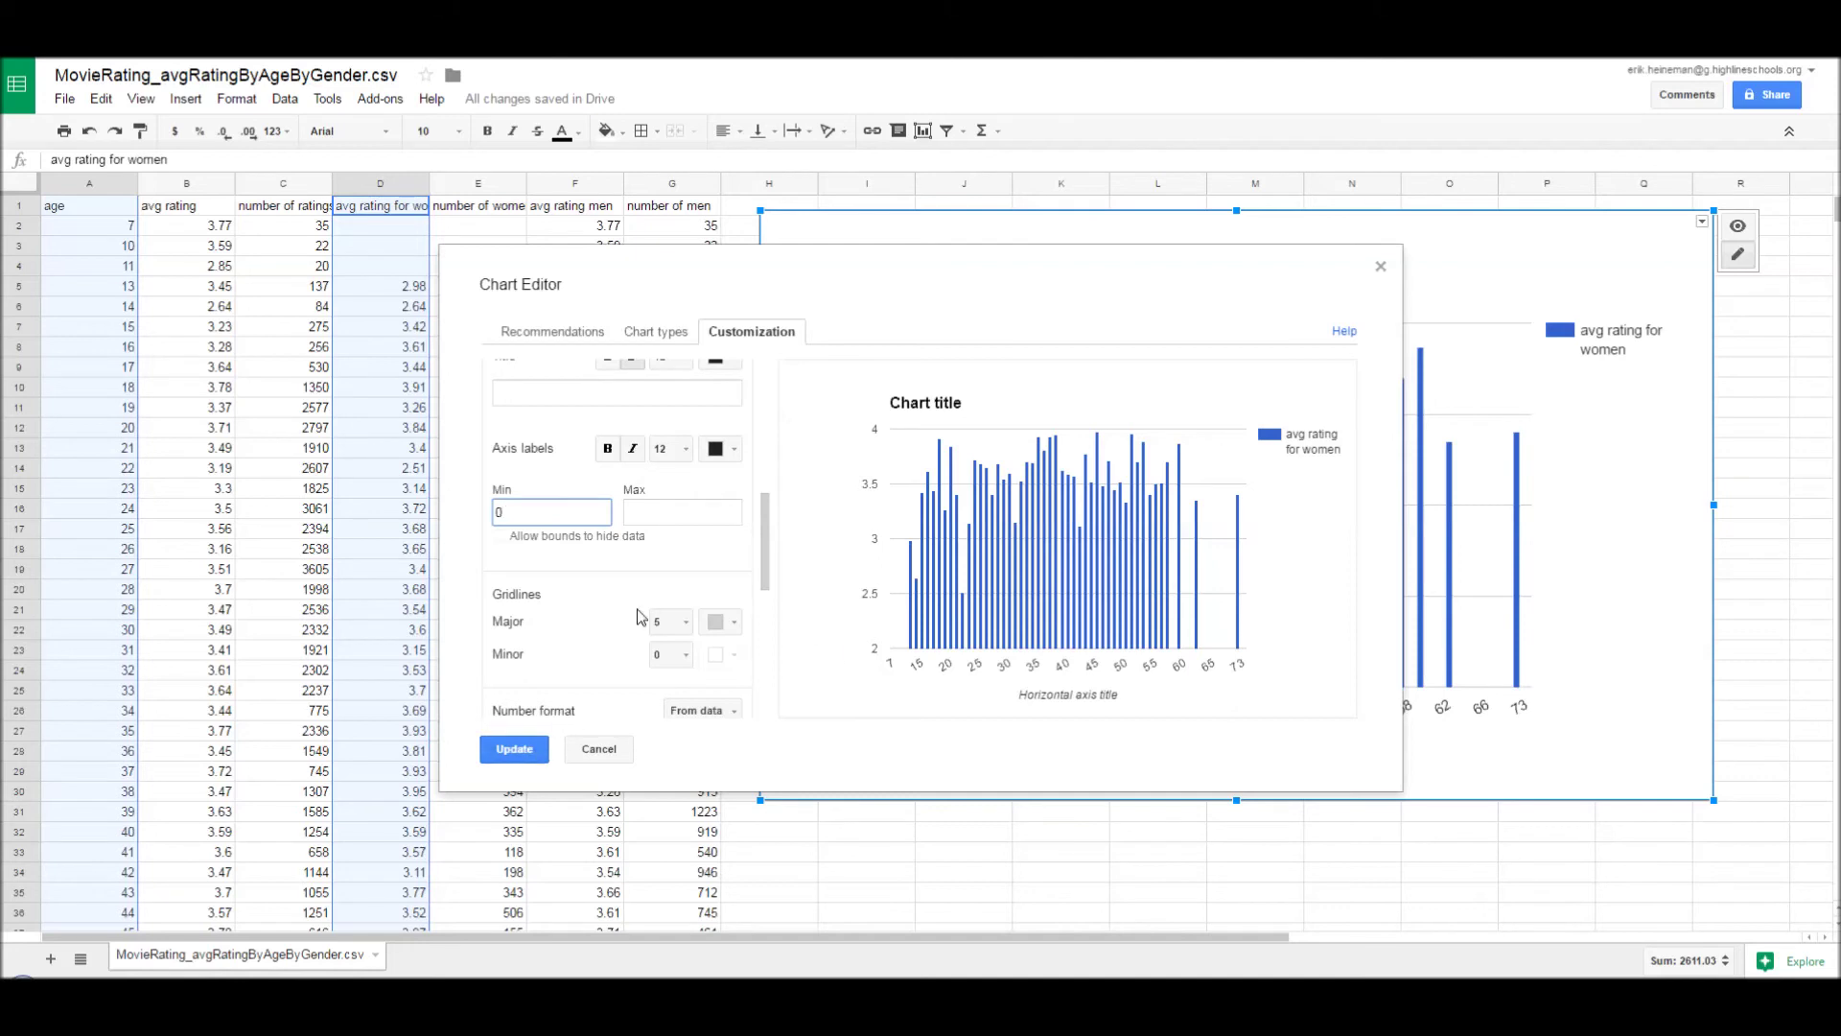
left_click(624, 576)
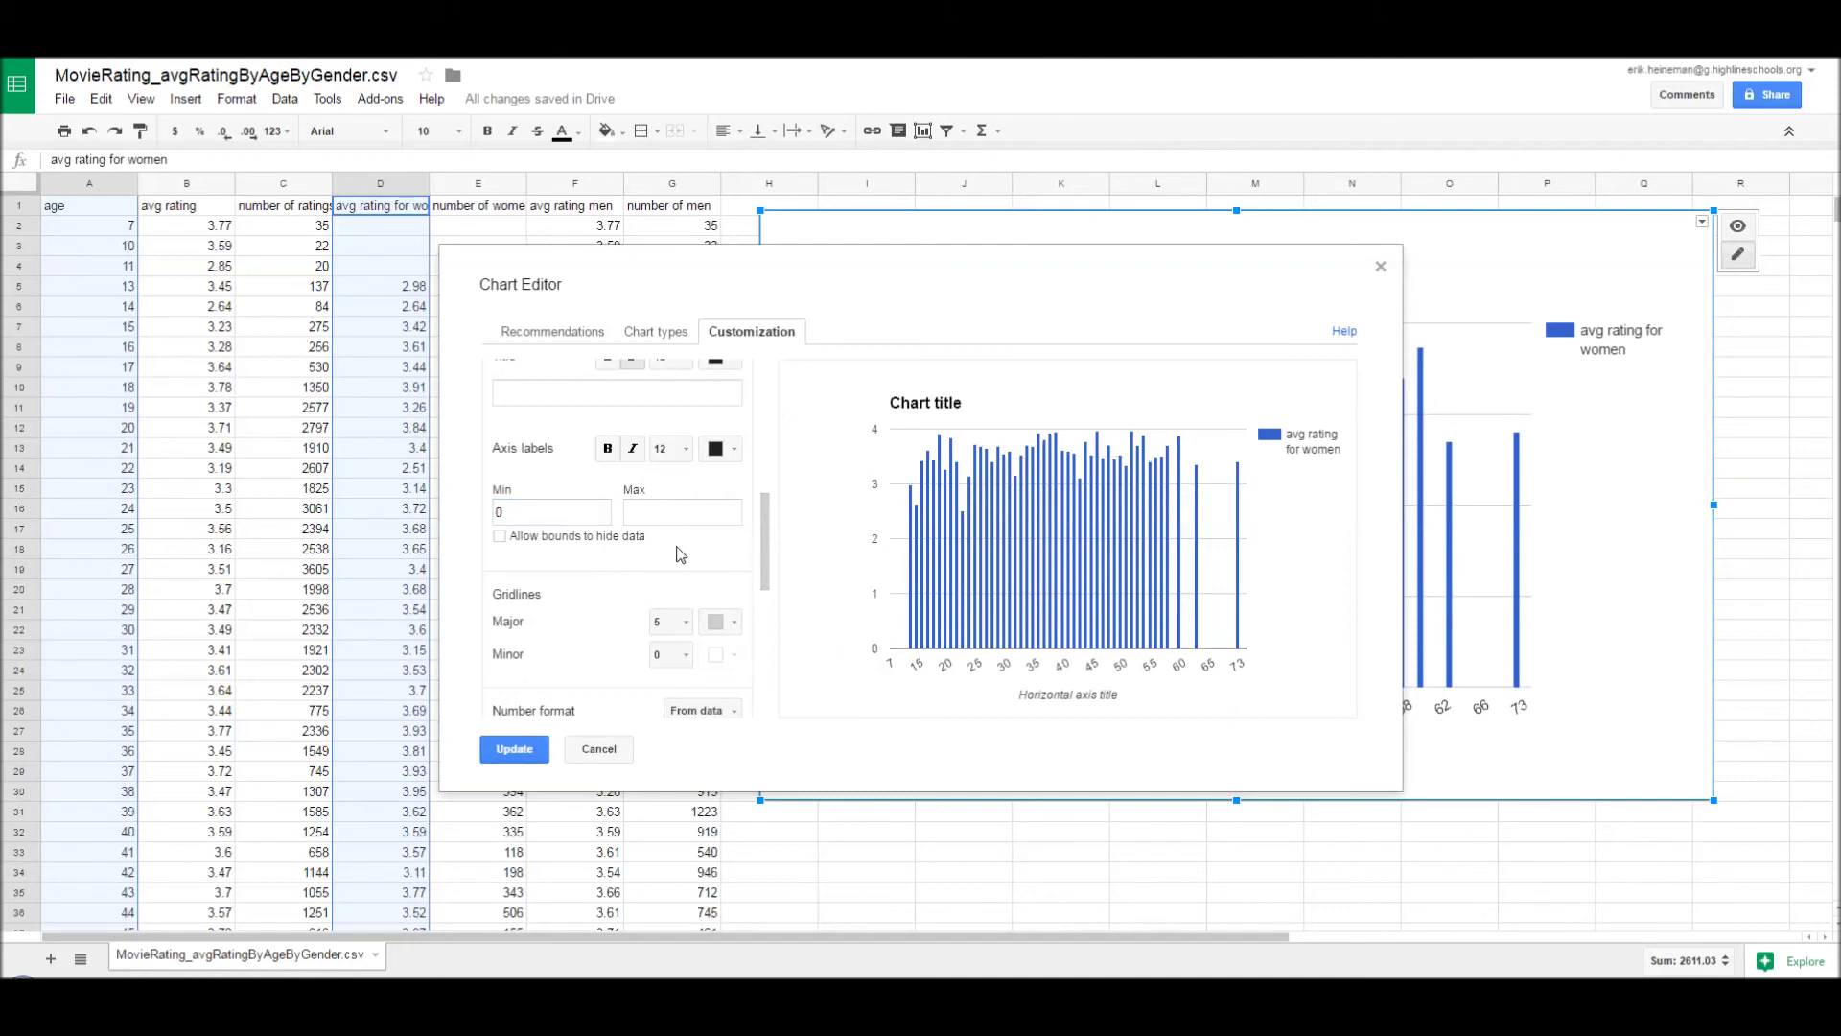
left_click(515, 749)
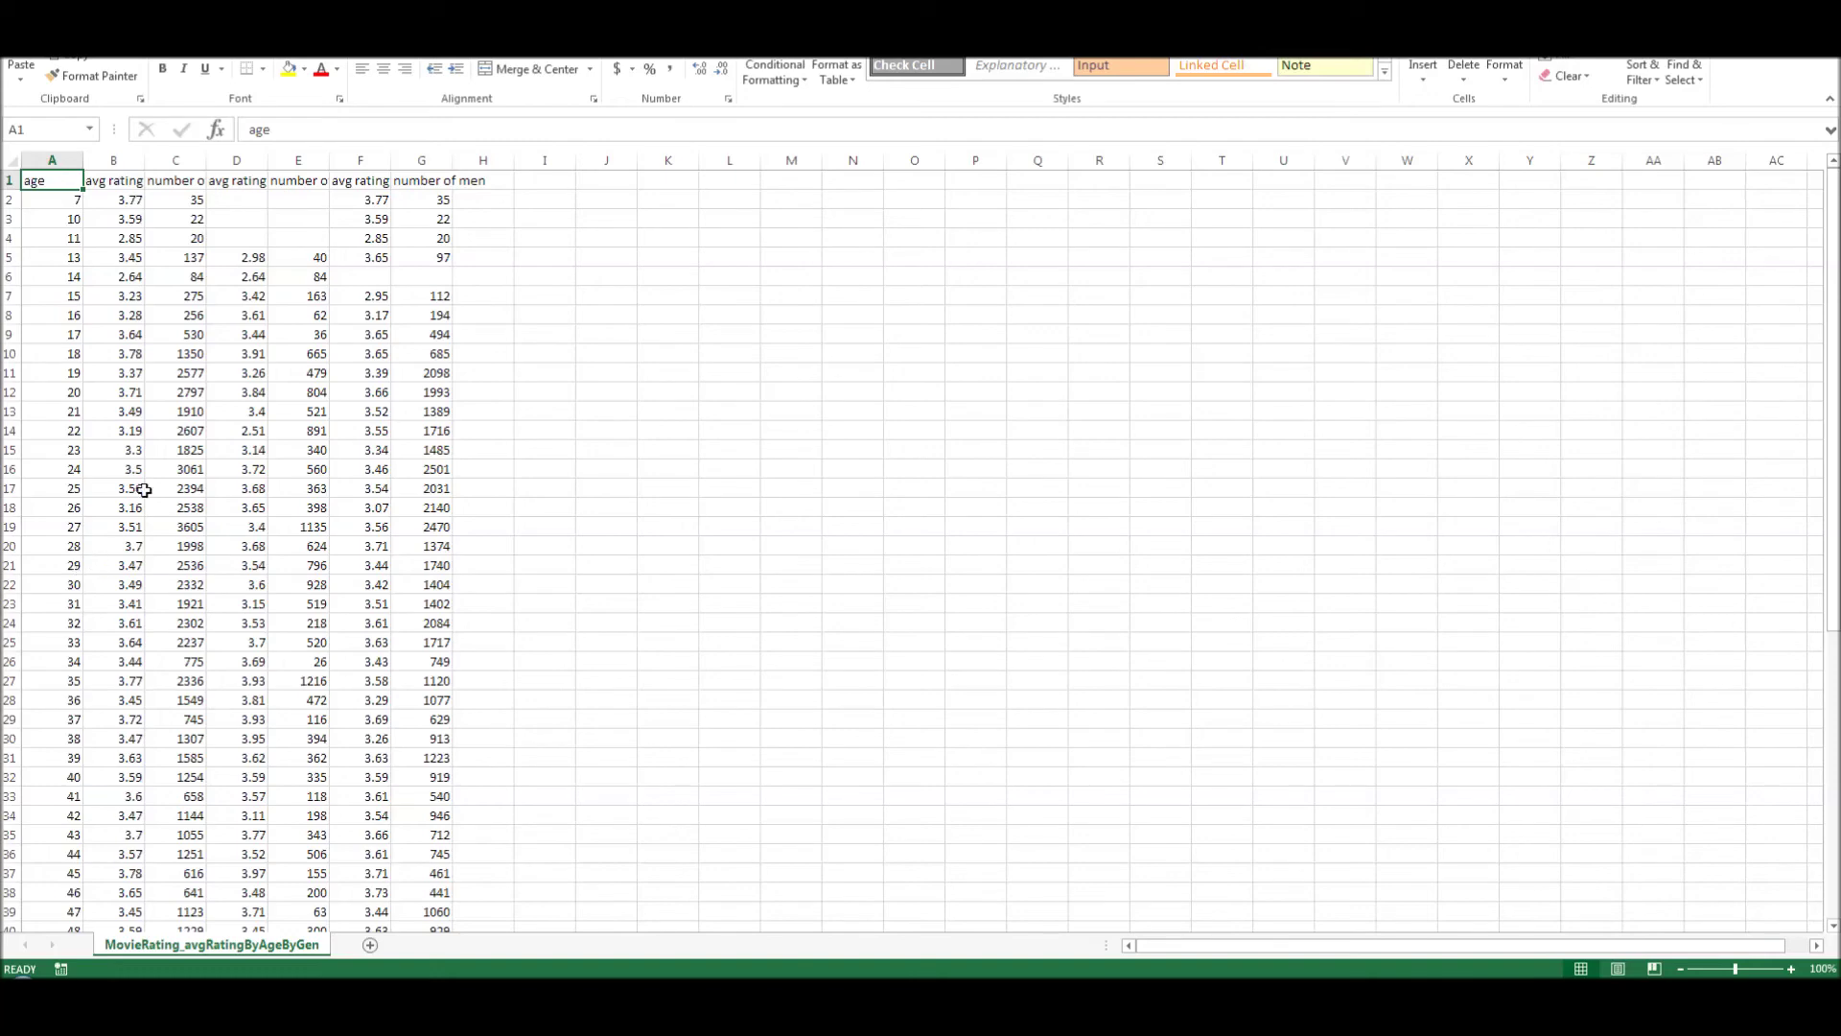
Step: Switch to the Excel copy, insert a 2-D clustered column chart of D1:D62, and move it near the table and enlarge it
left_click(247, 179)
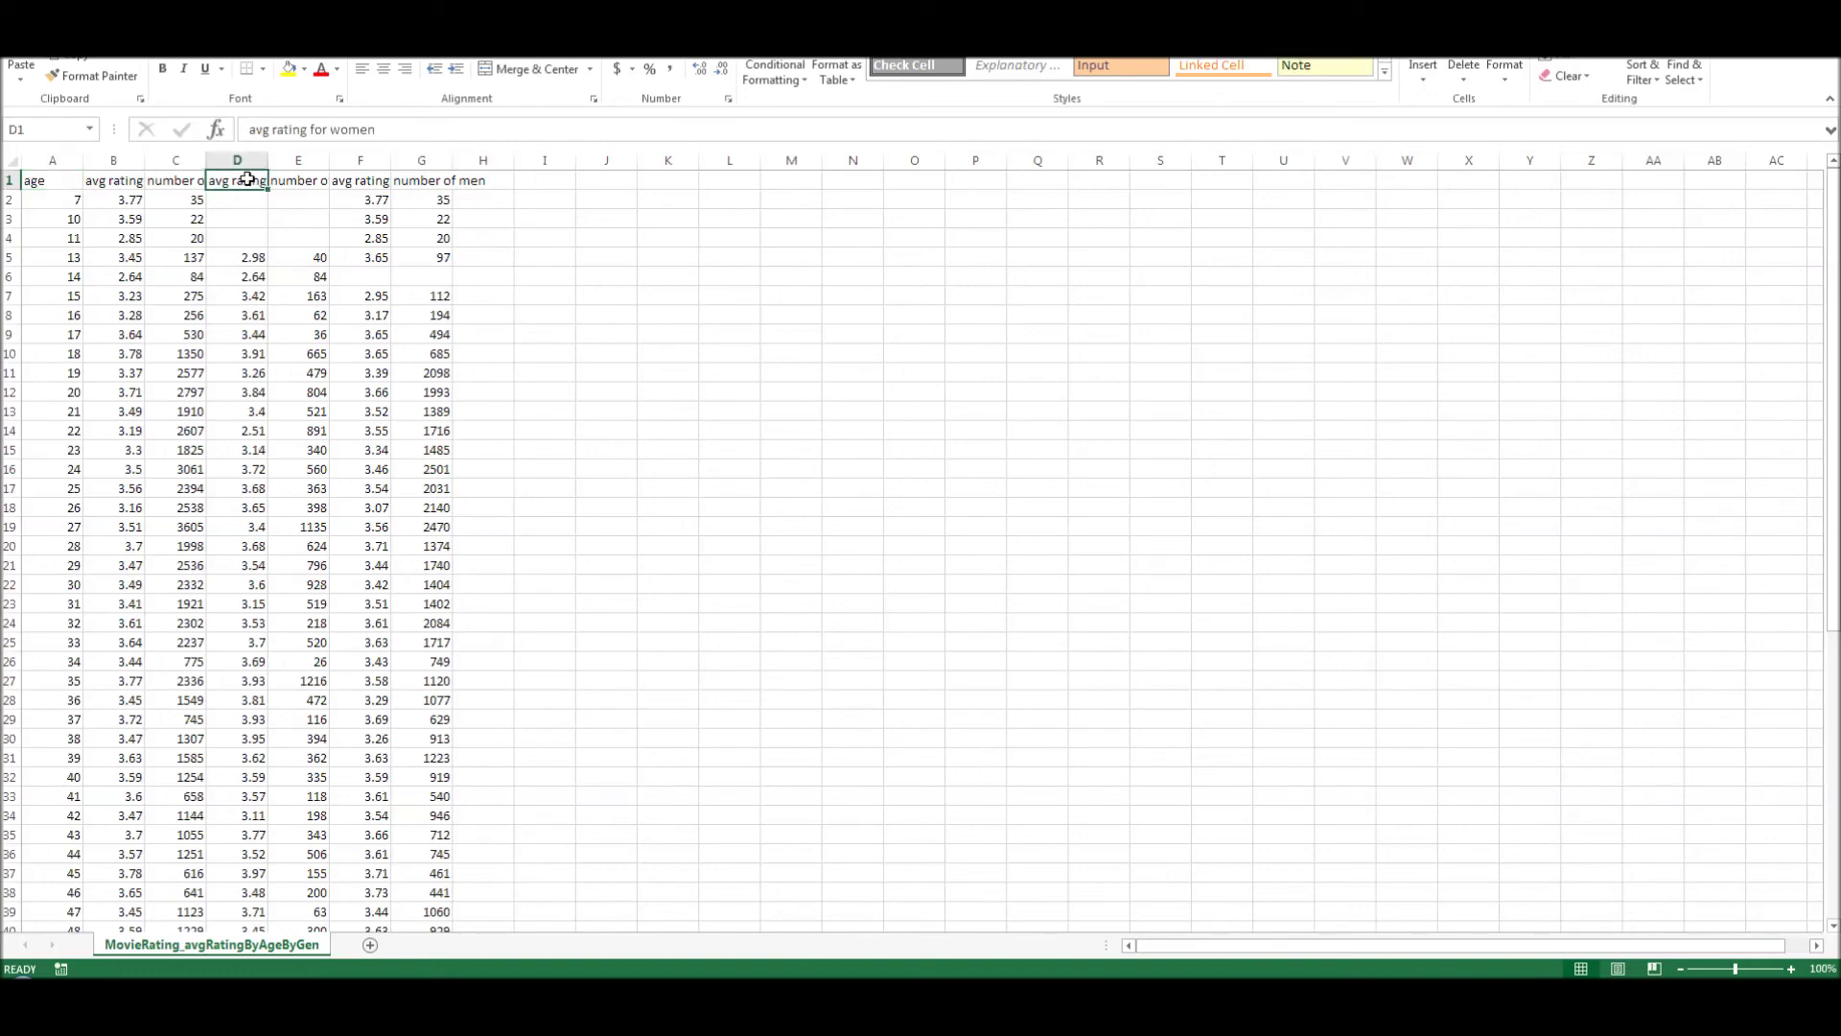
left_click_drag(244, 185, 255, 863)
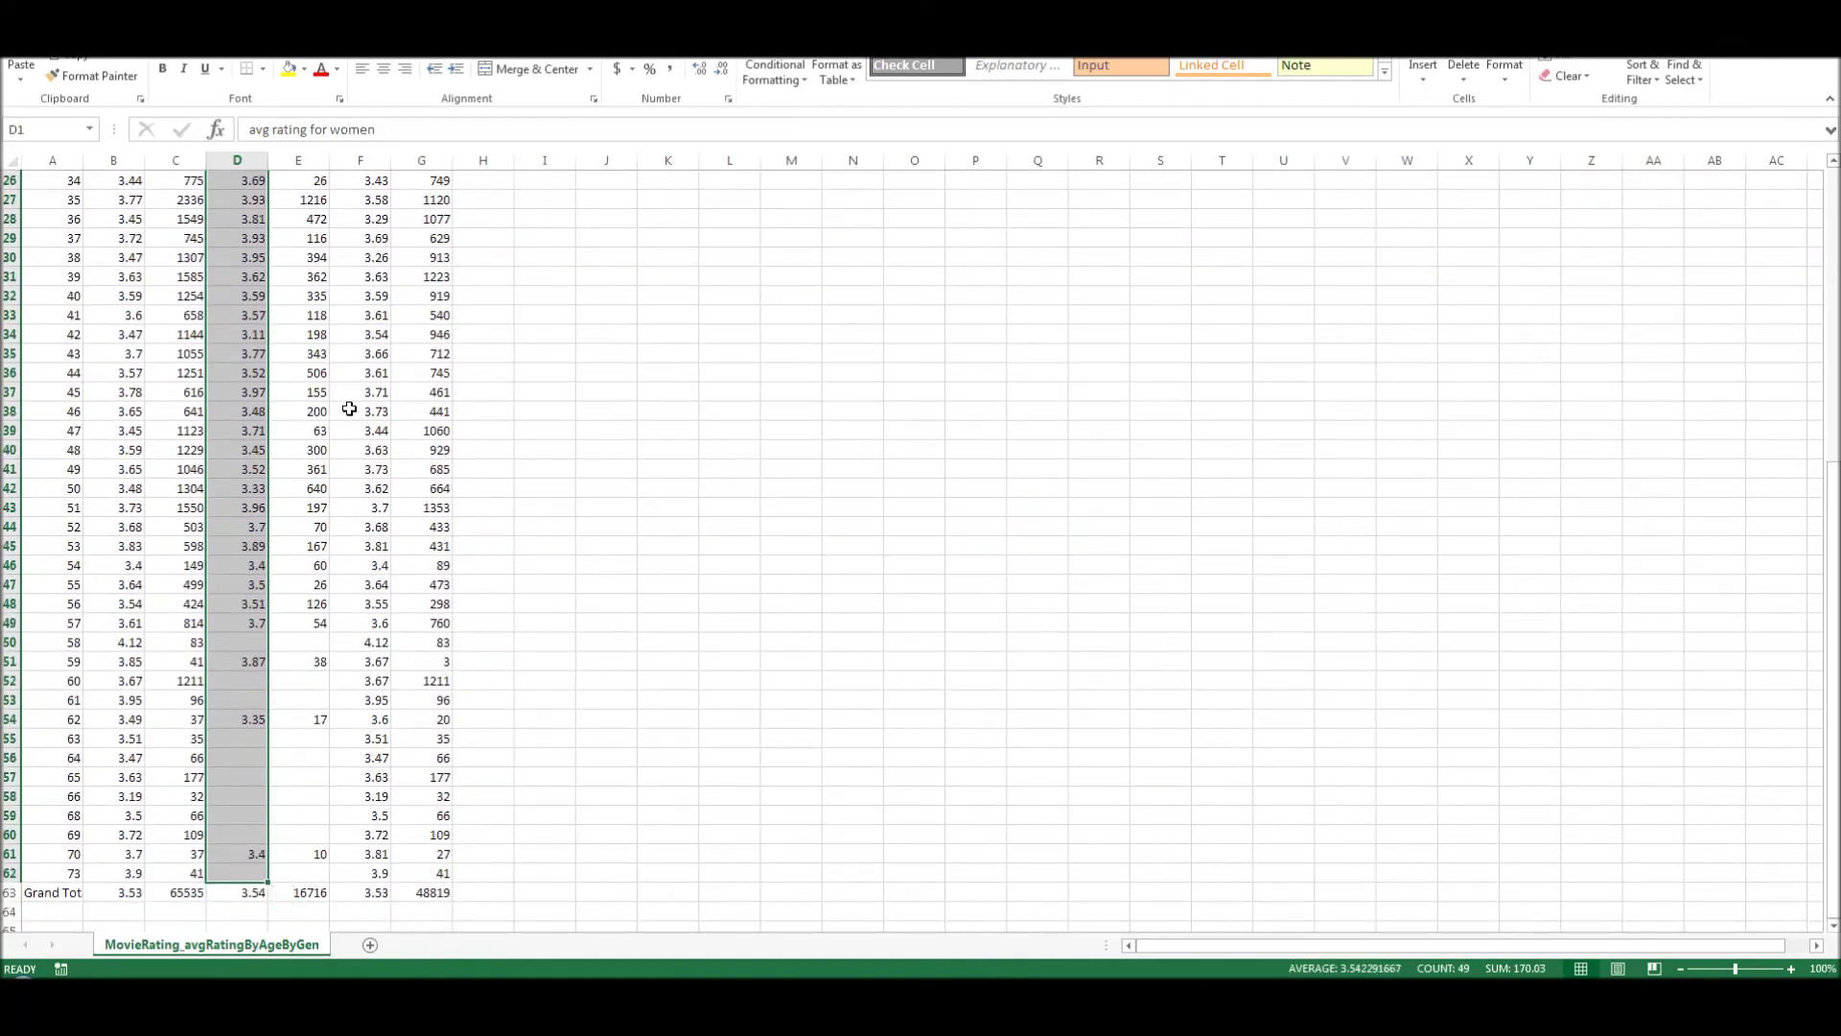
left_click(117, 15)
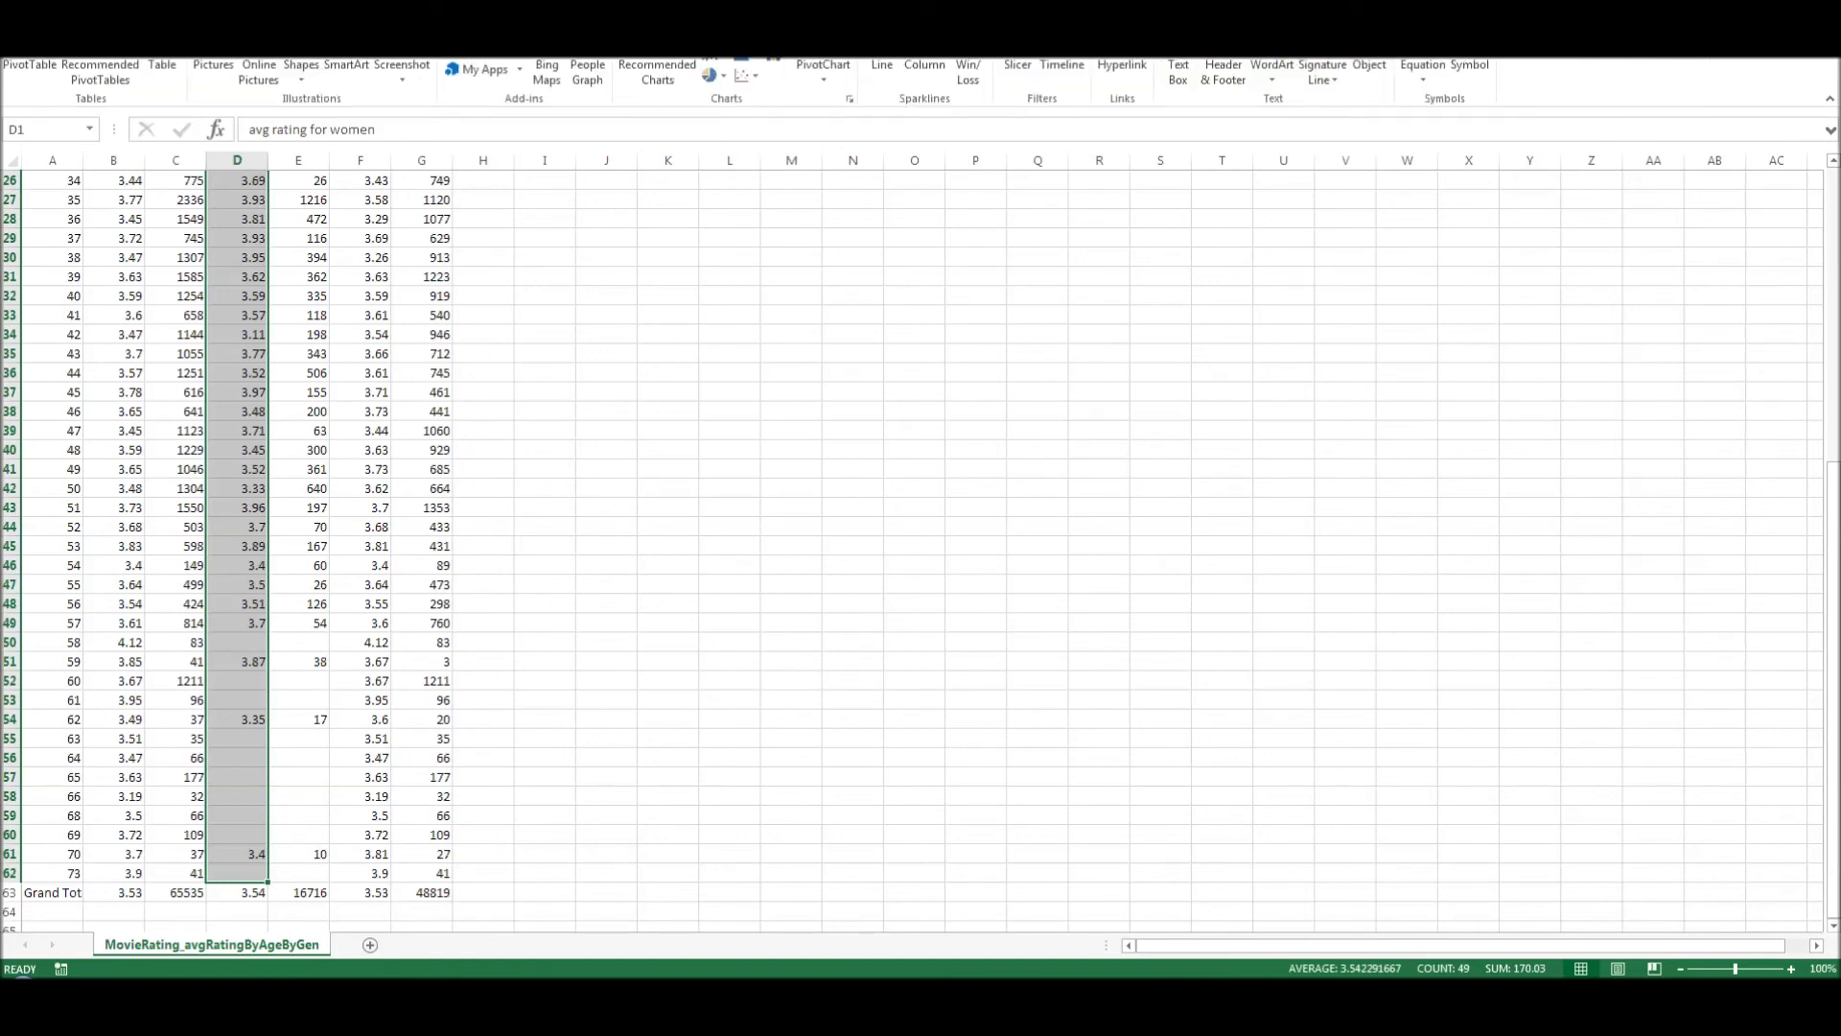
left_click(713, 34)
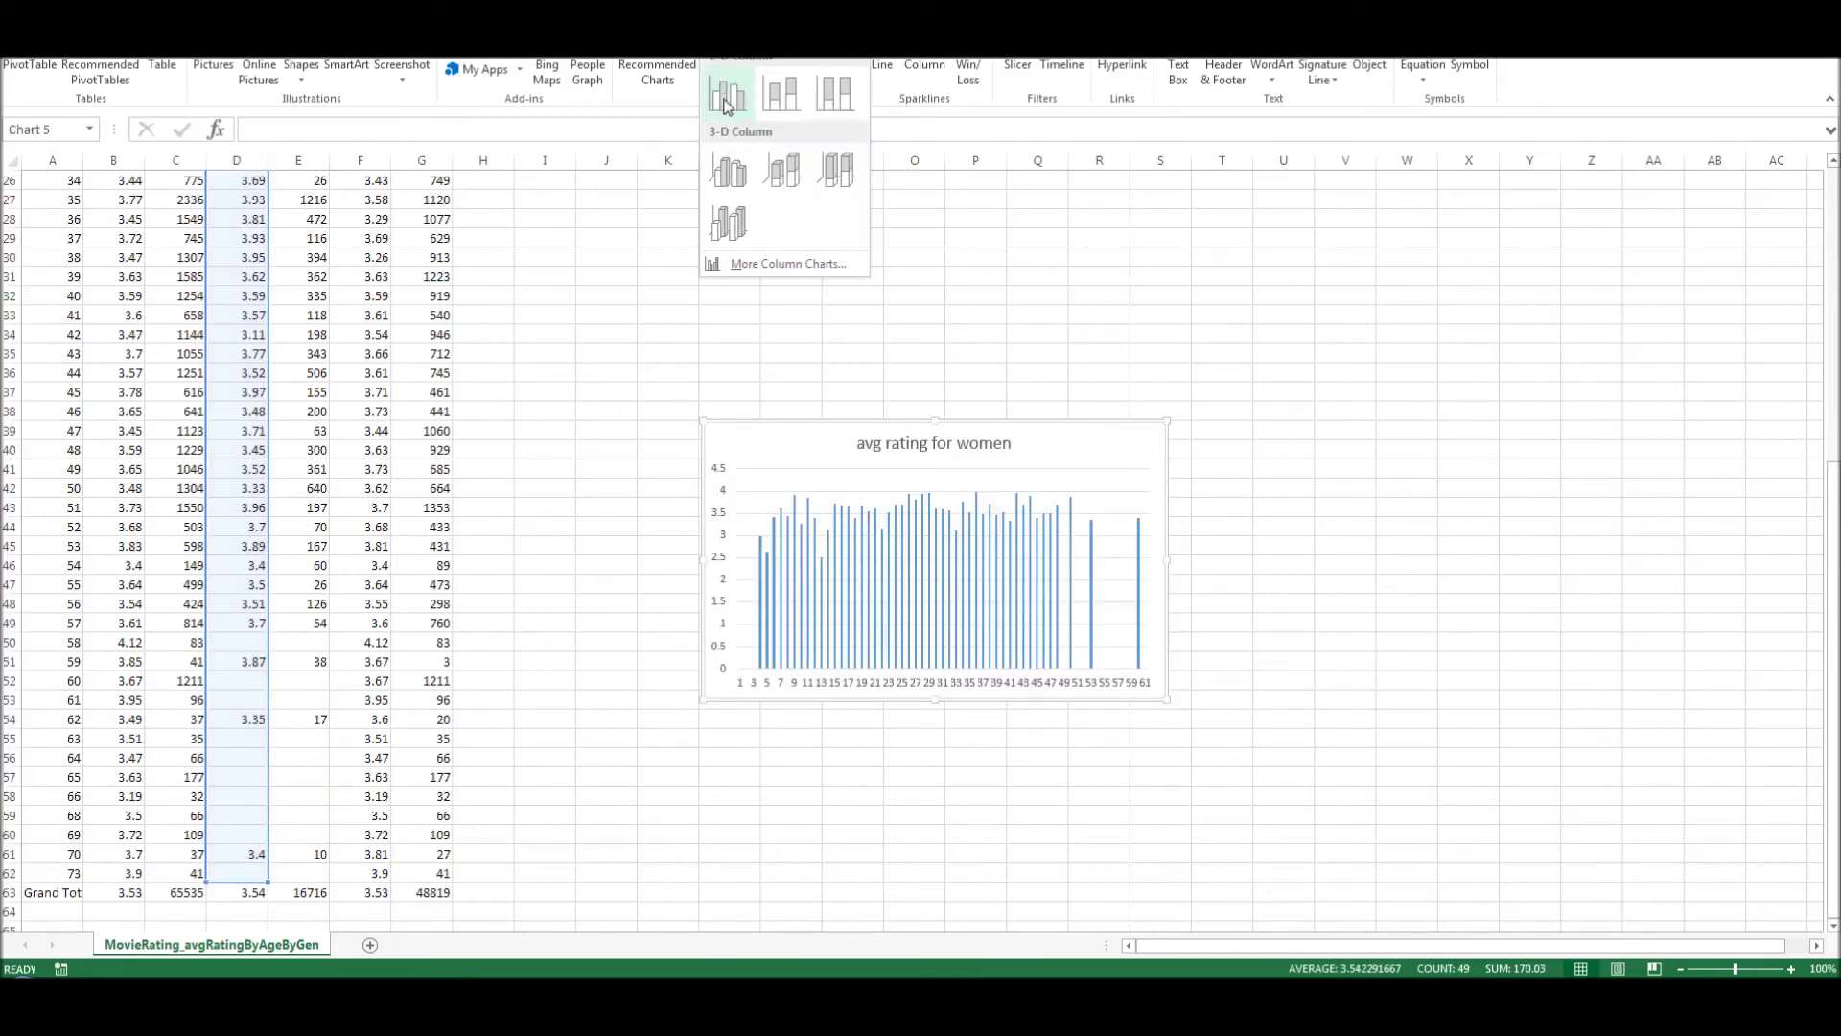
left_click(727, 105)
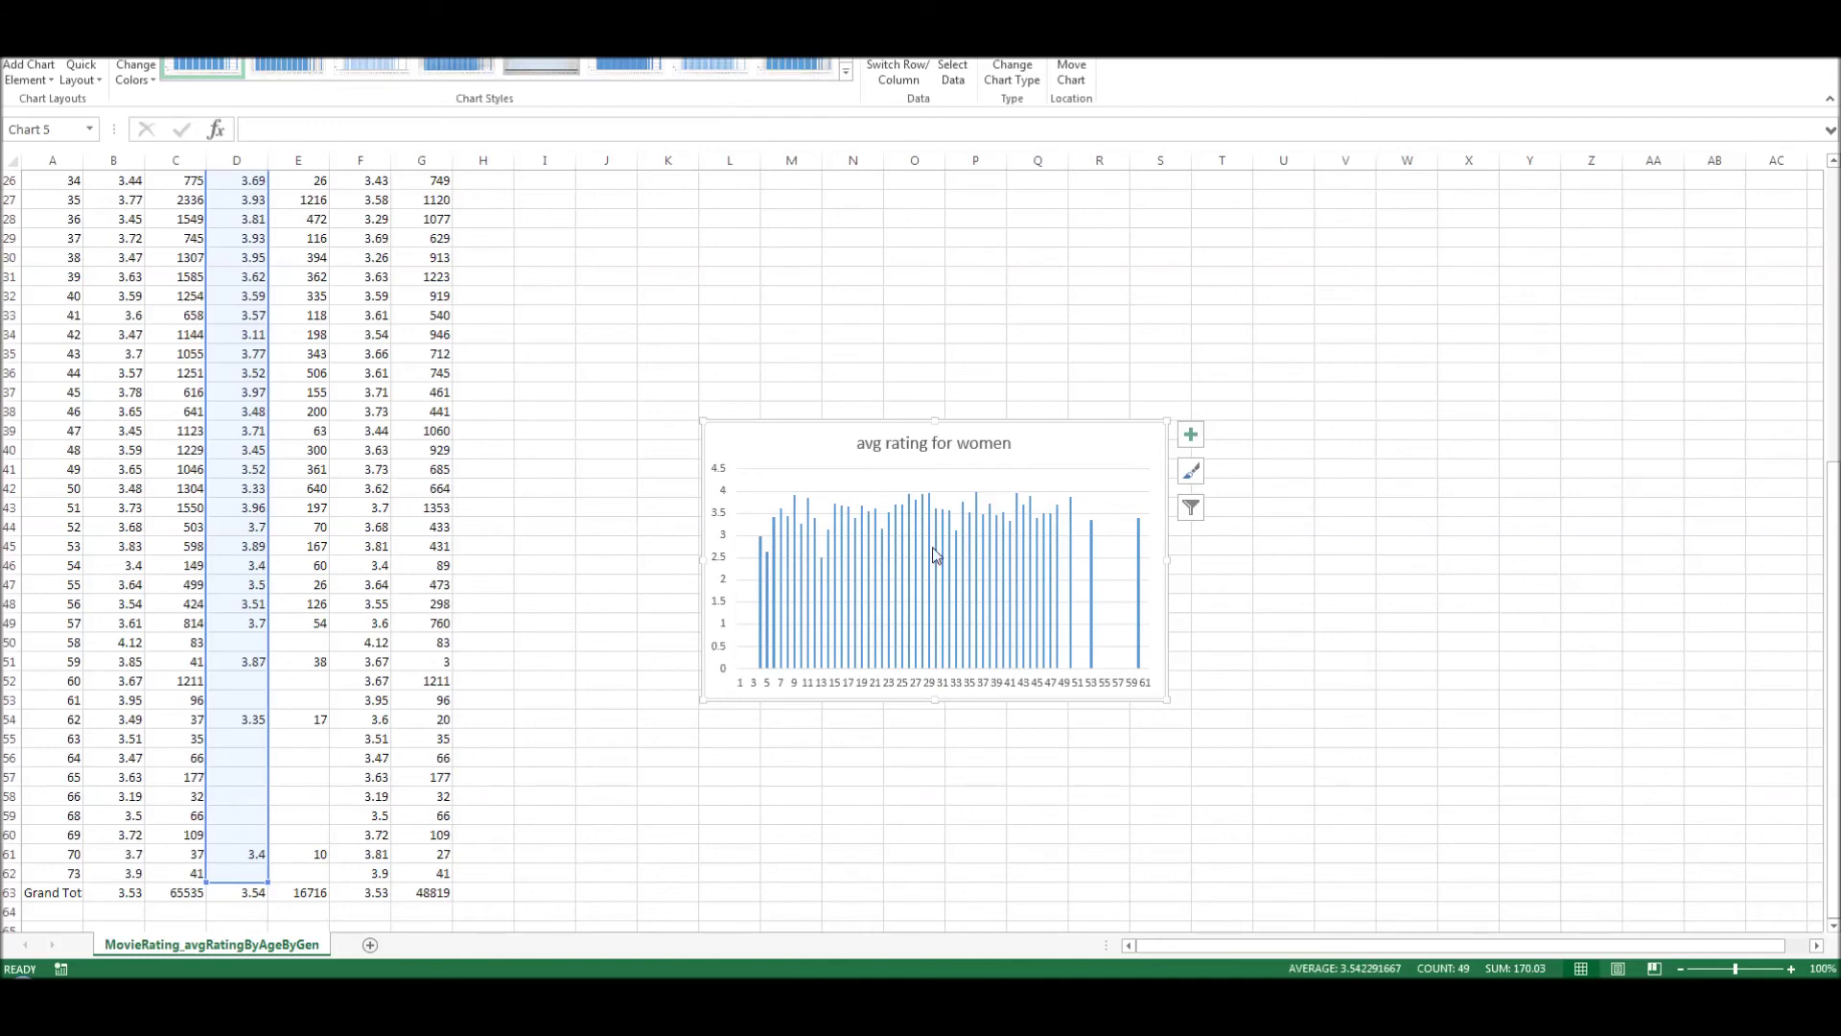
left_click_drag(847, 450, 703, 293)
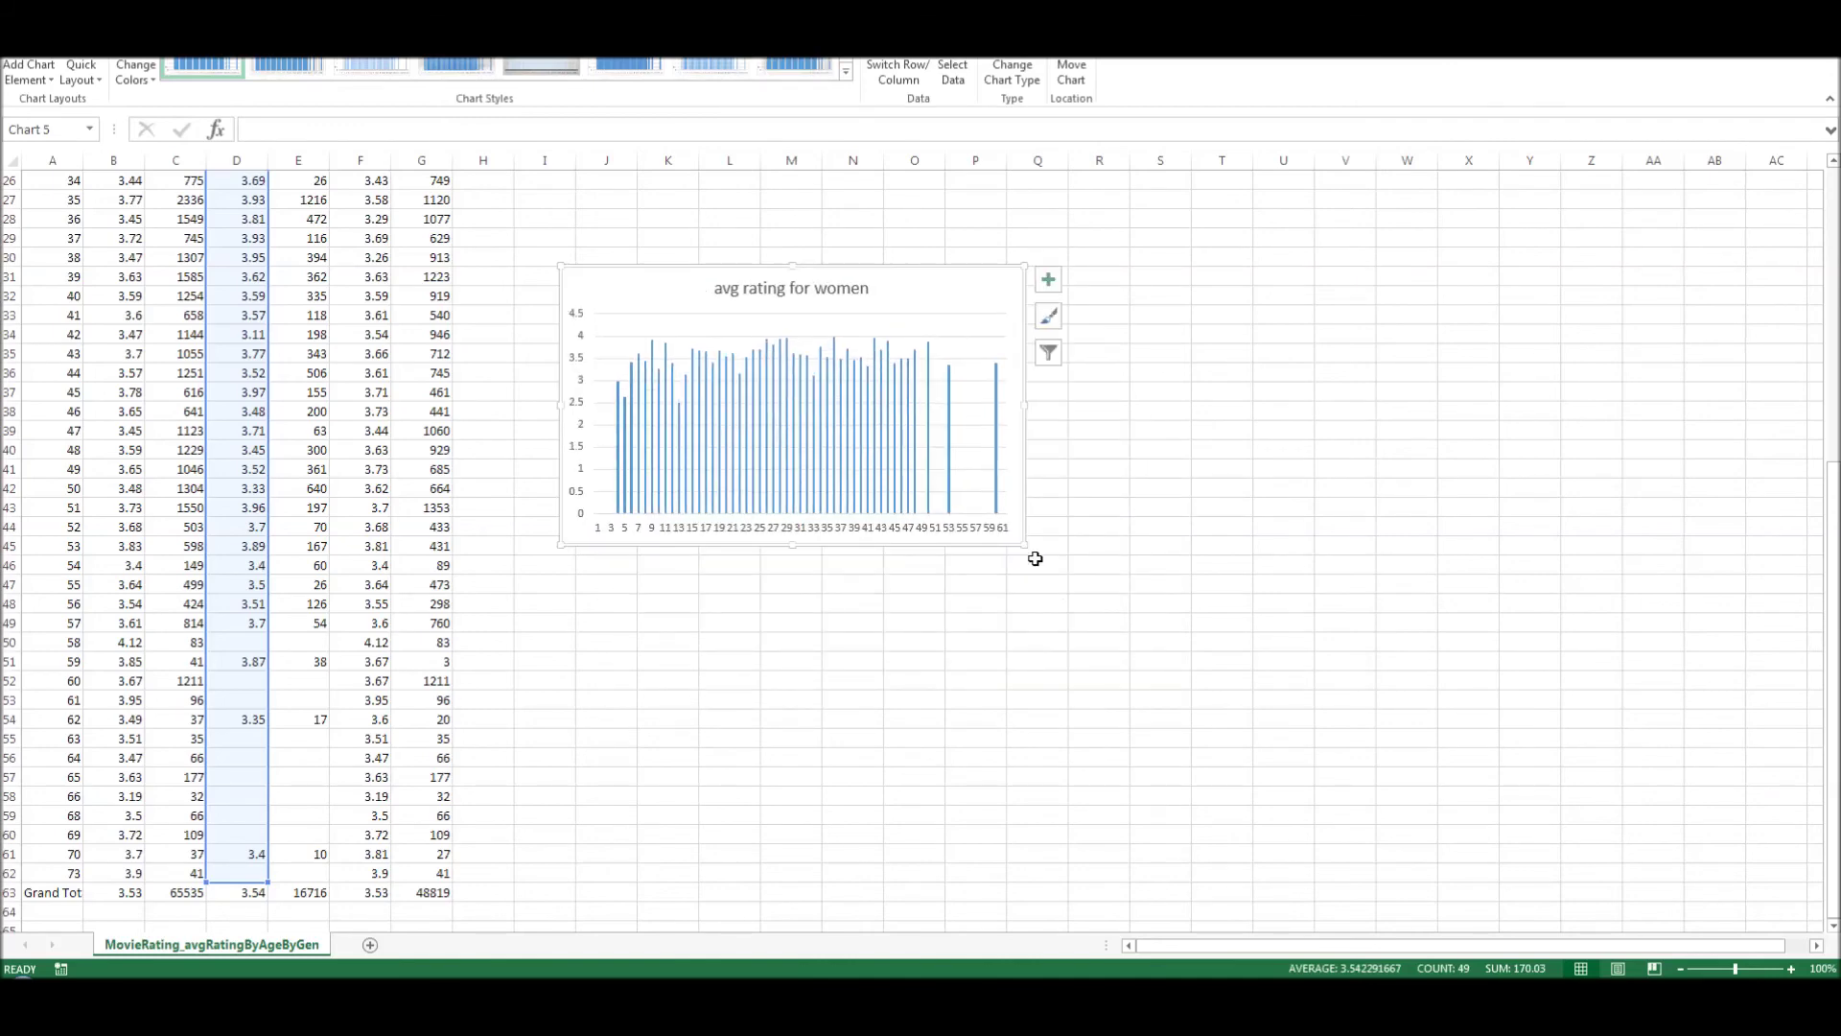
left_click_drag(1026, 548, 1335, 715)
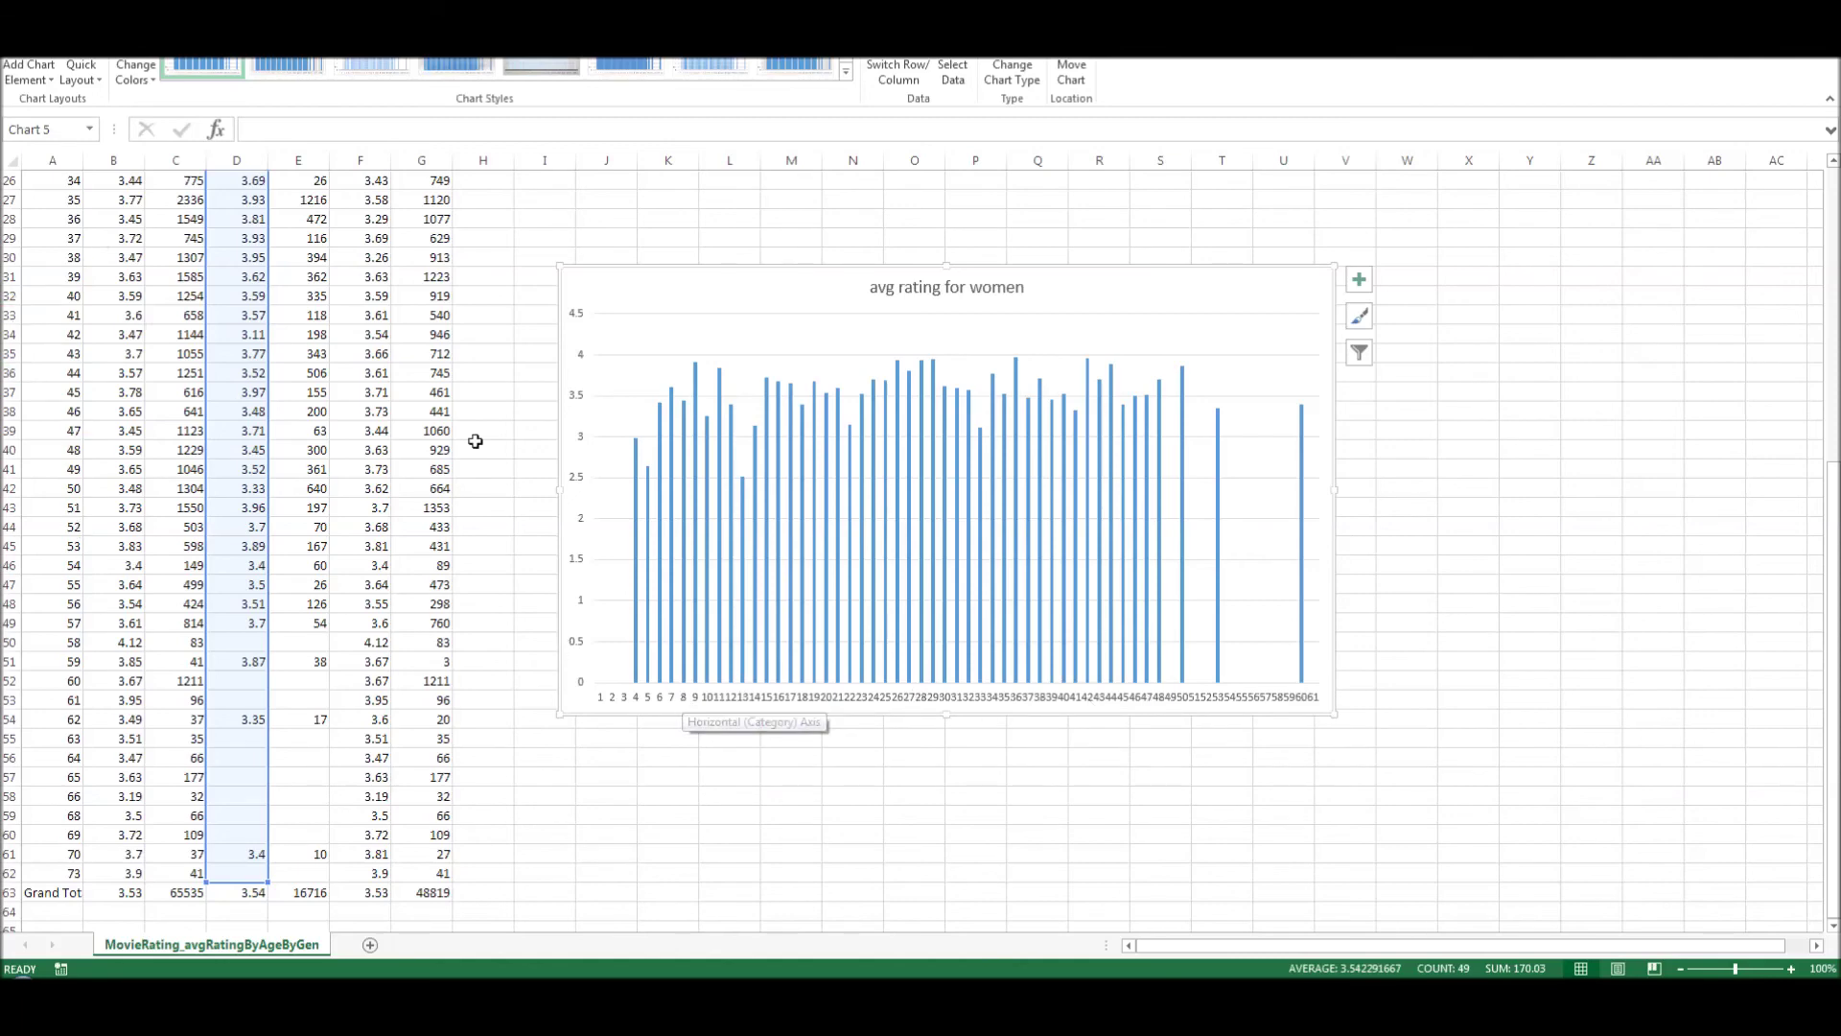
Step: Set the chart's horizontal axis labels to the ages in A2:A62
mouse_move(714, 484)
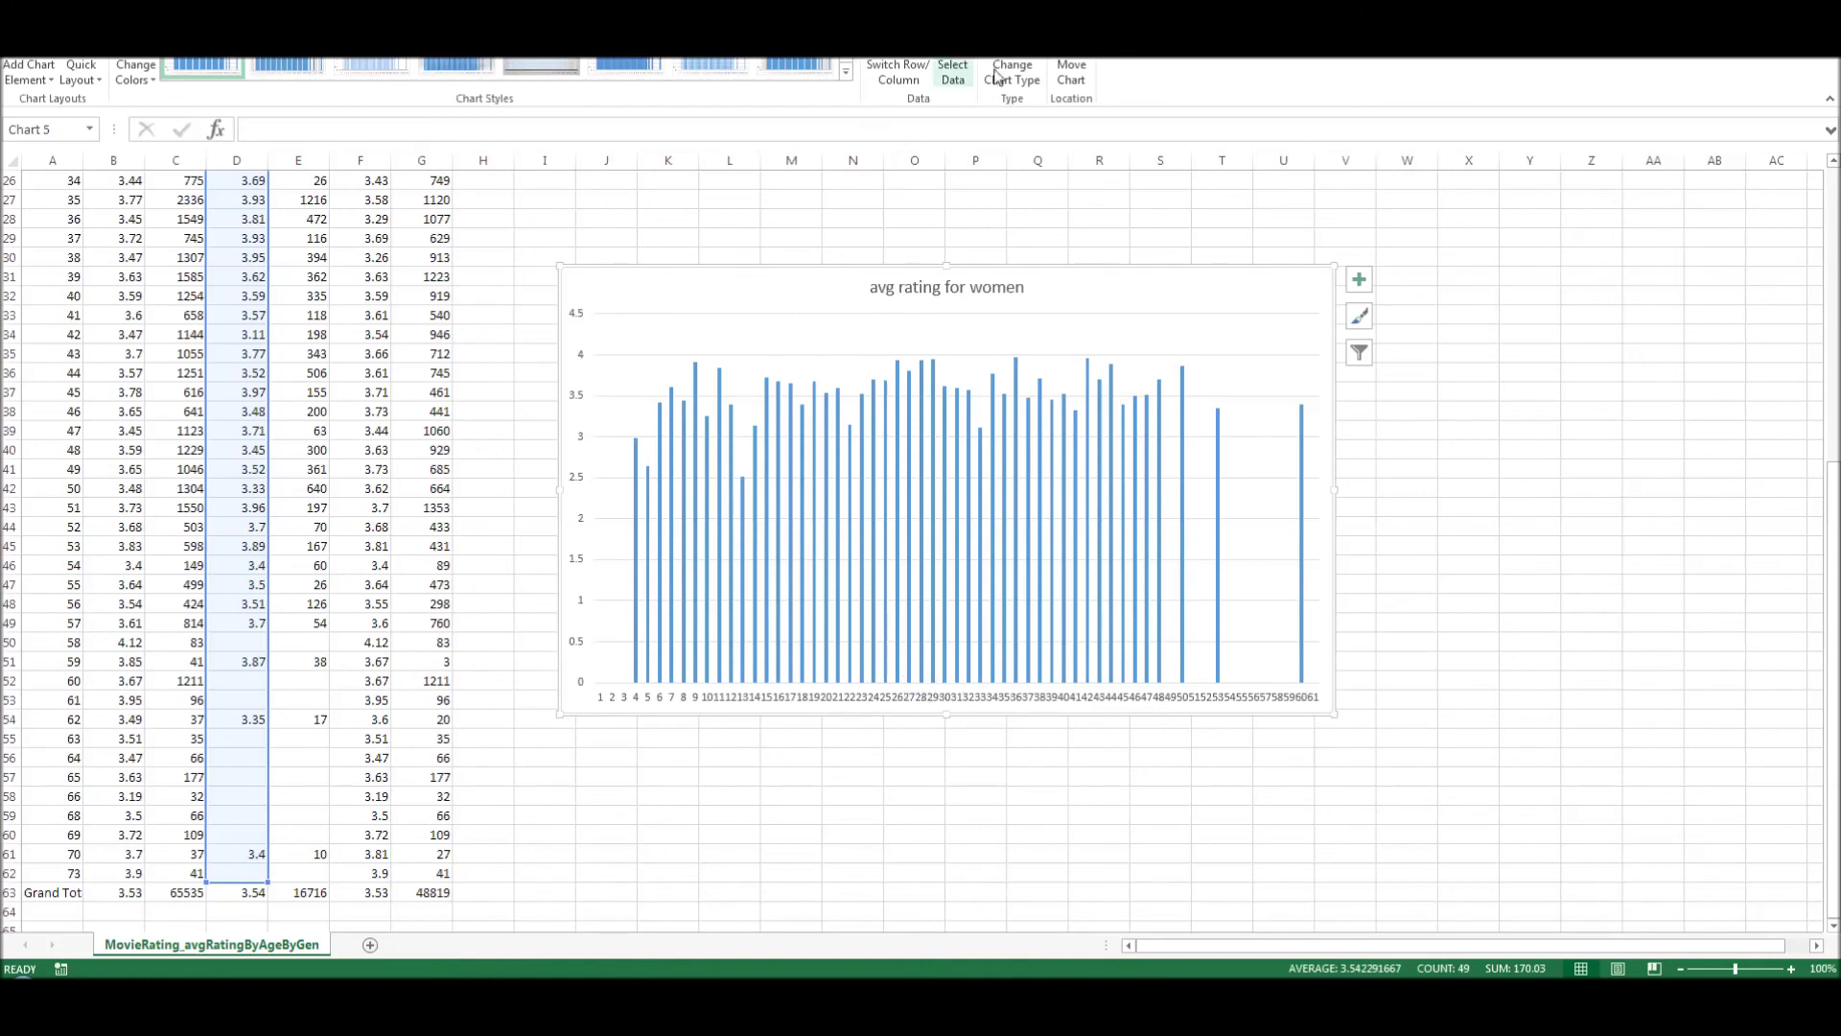
left_click(955, 75)
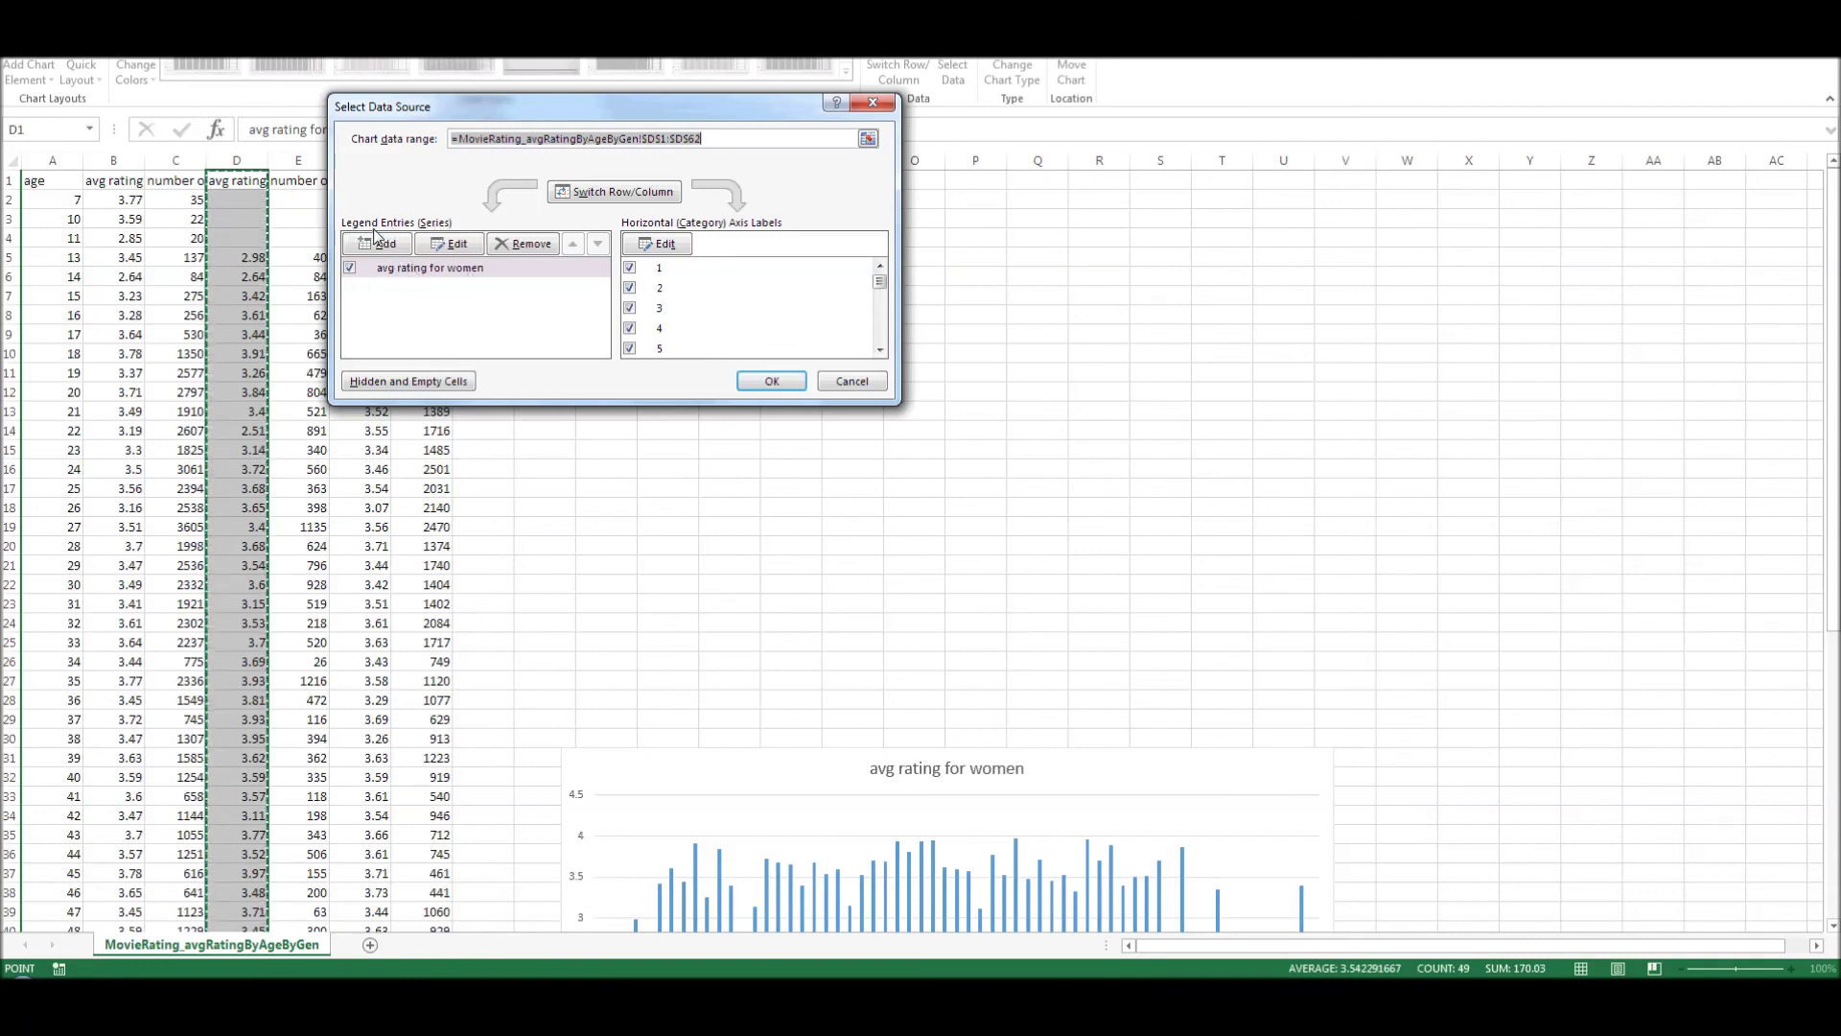
left_click(662, 246)
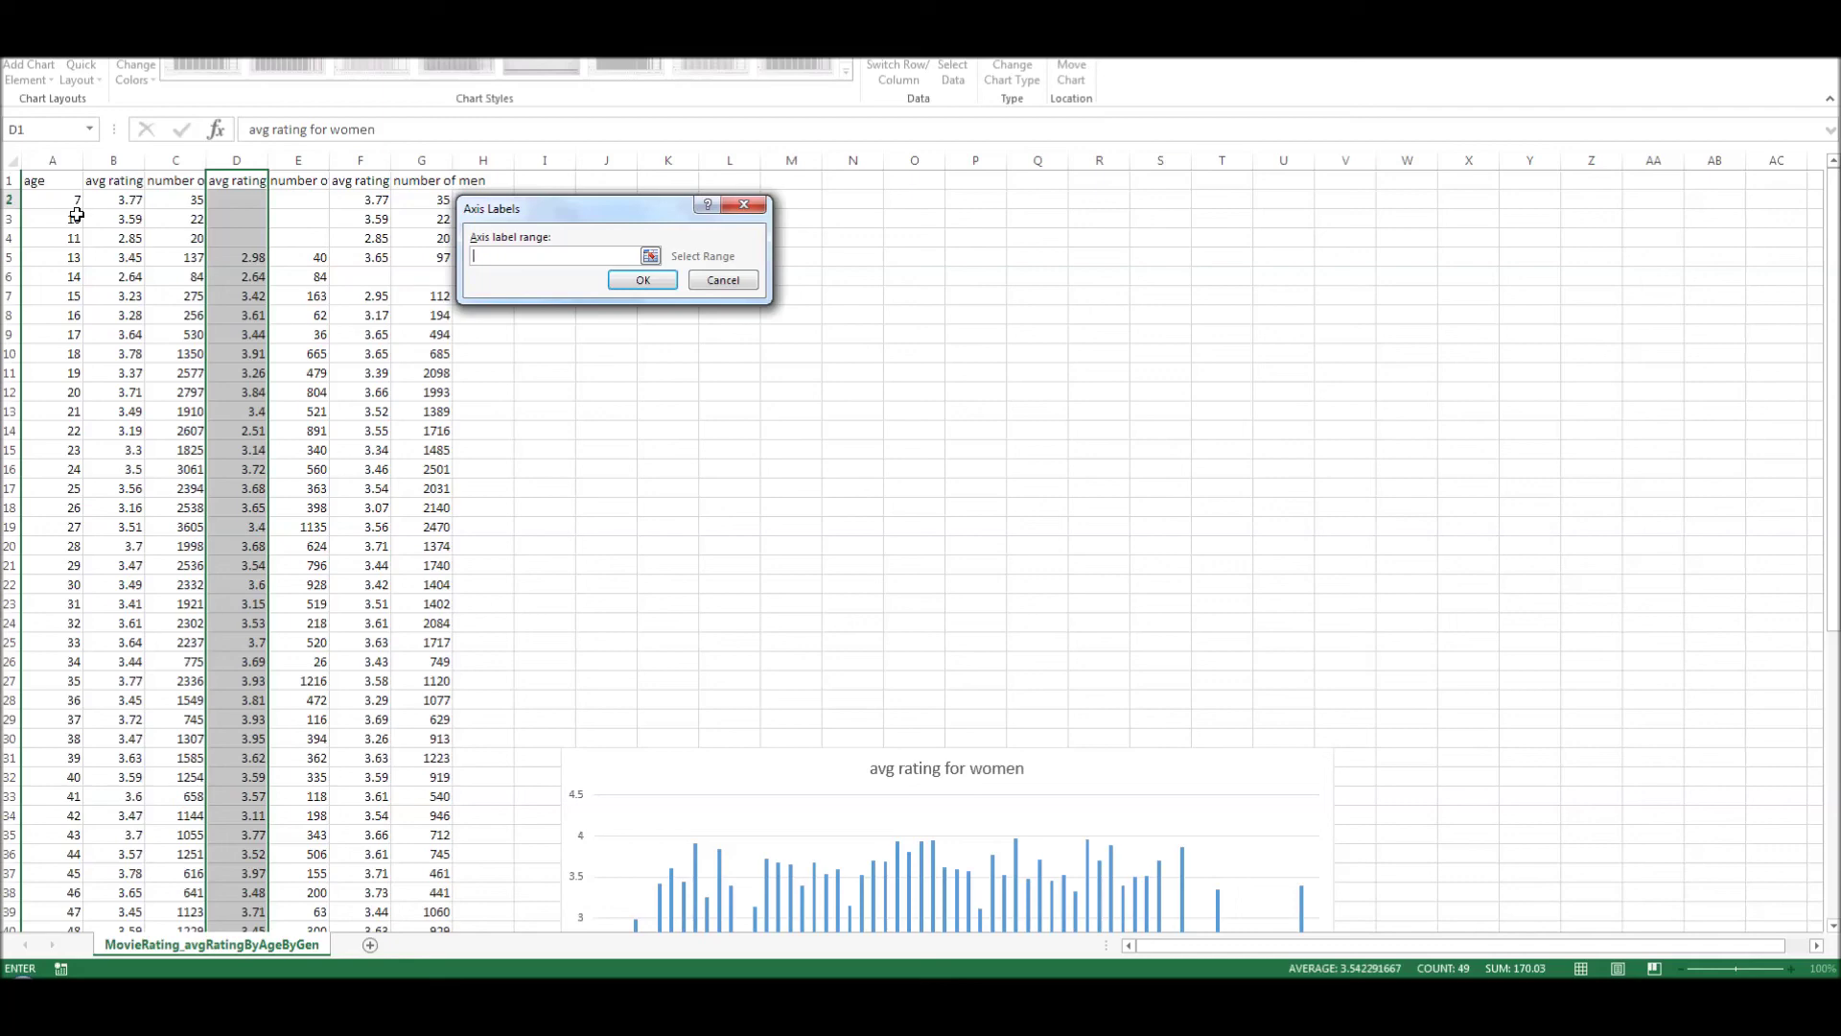
left_click_drag(67, 199, 73, 897)
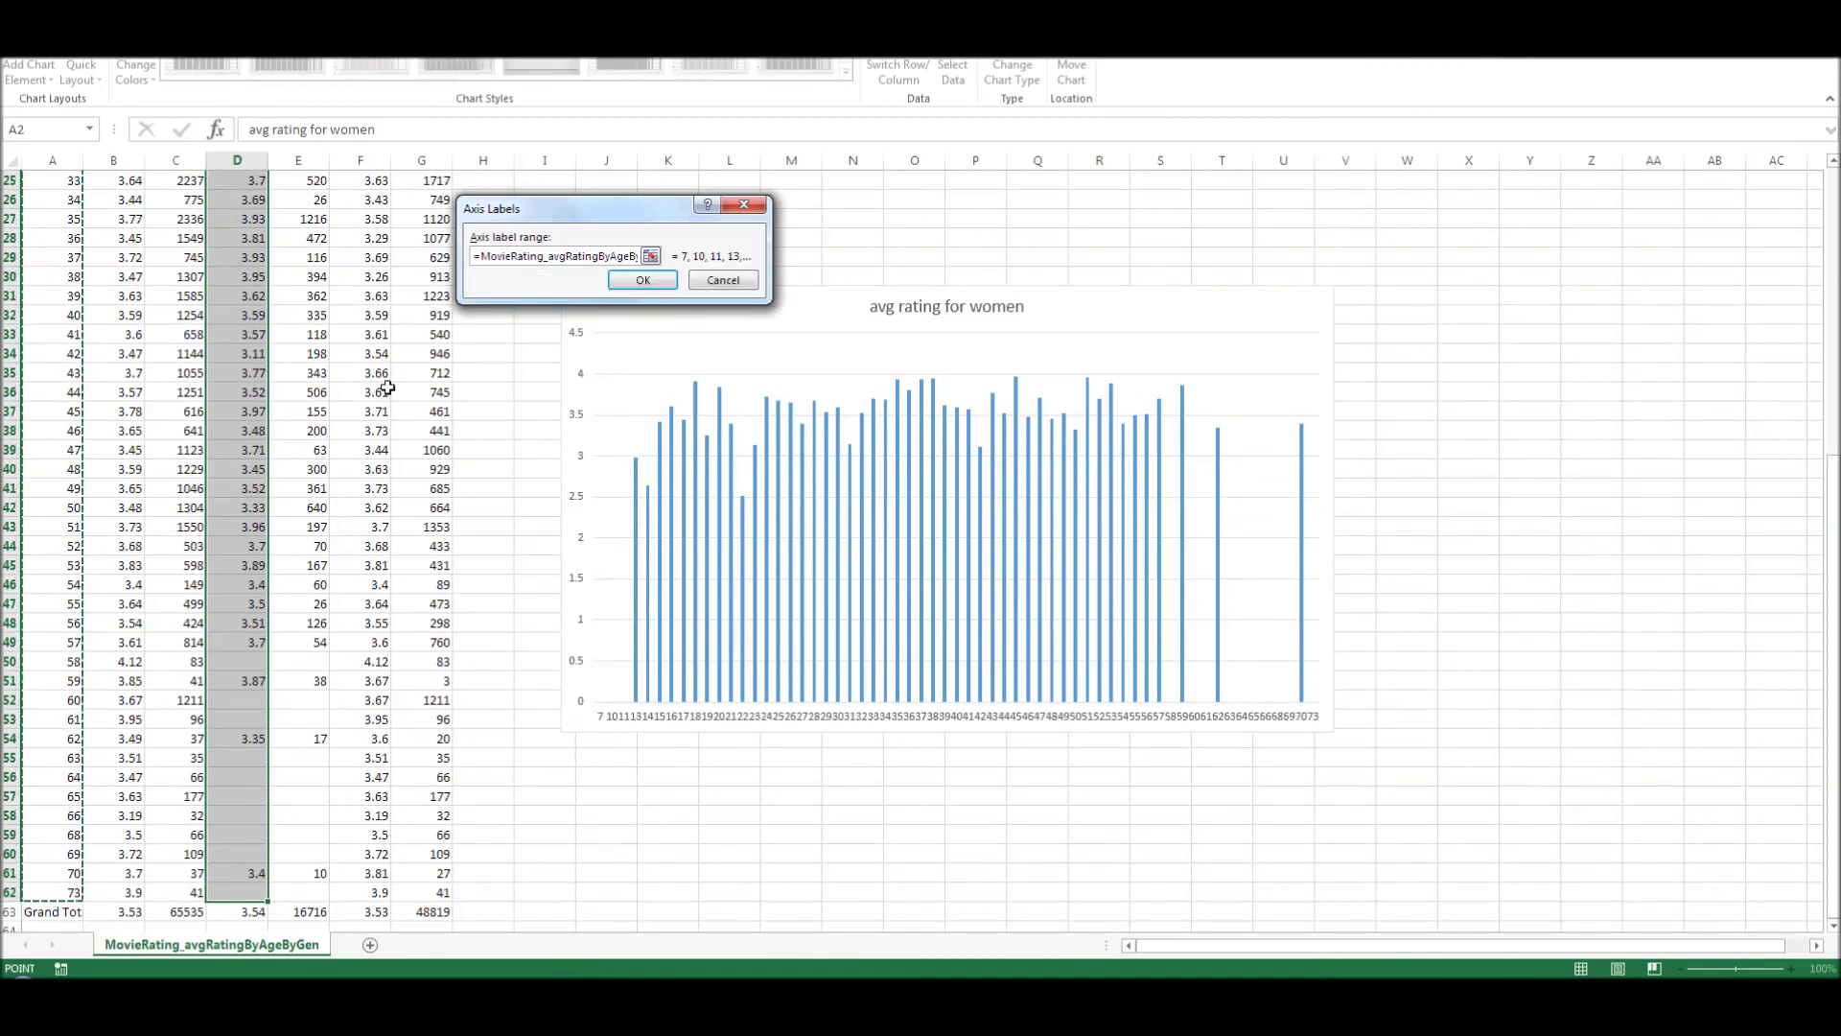
left_click(643, 282)
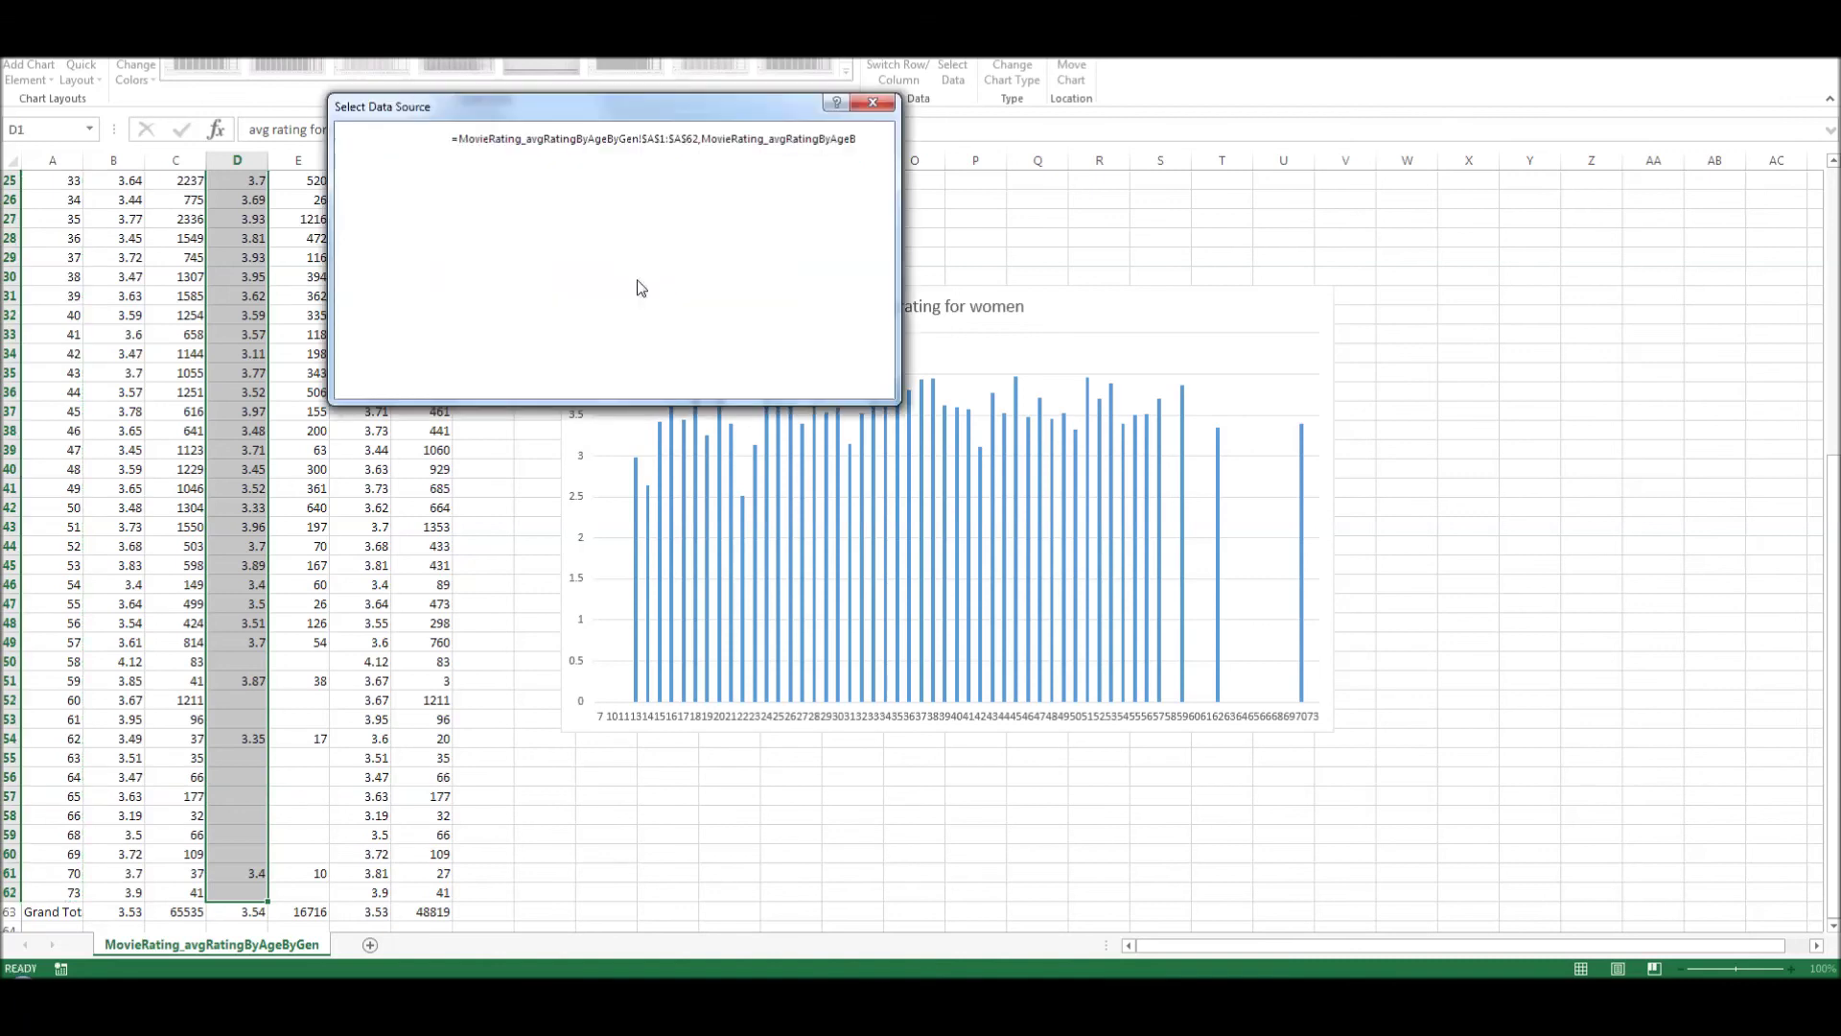
left_click_drag(879, 281, 883, 344)
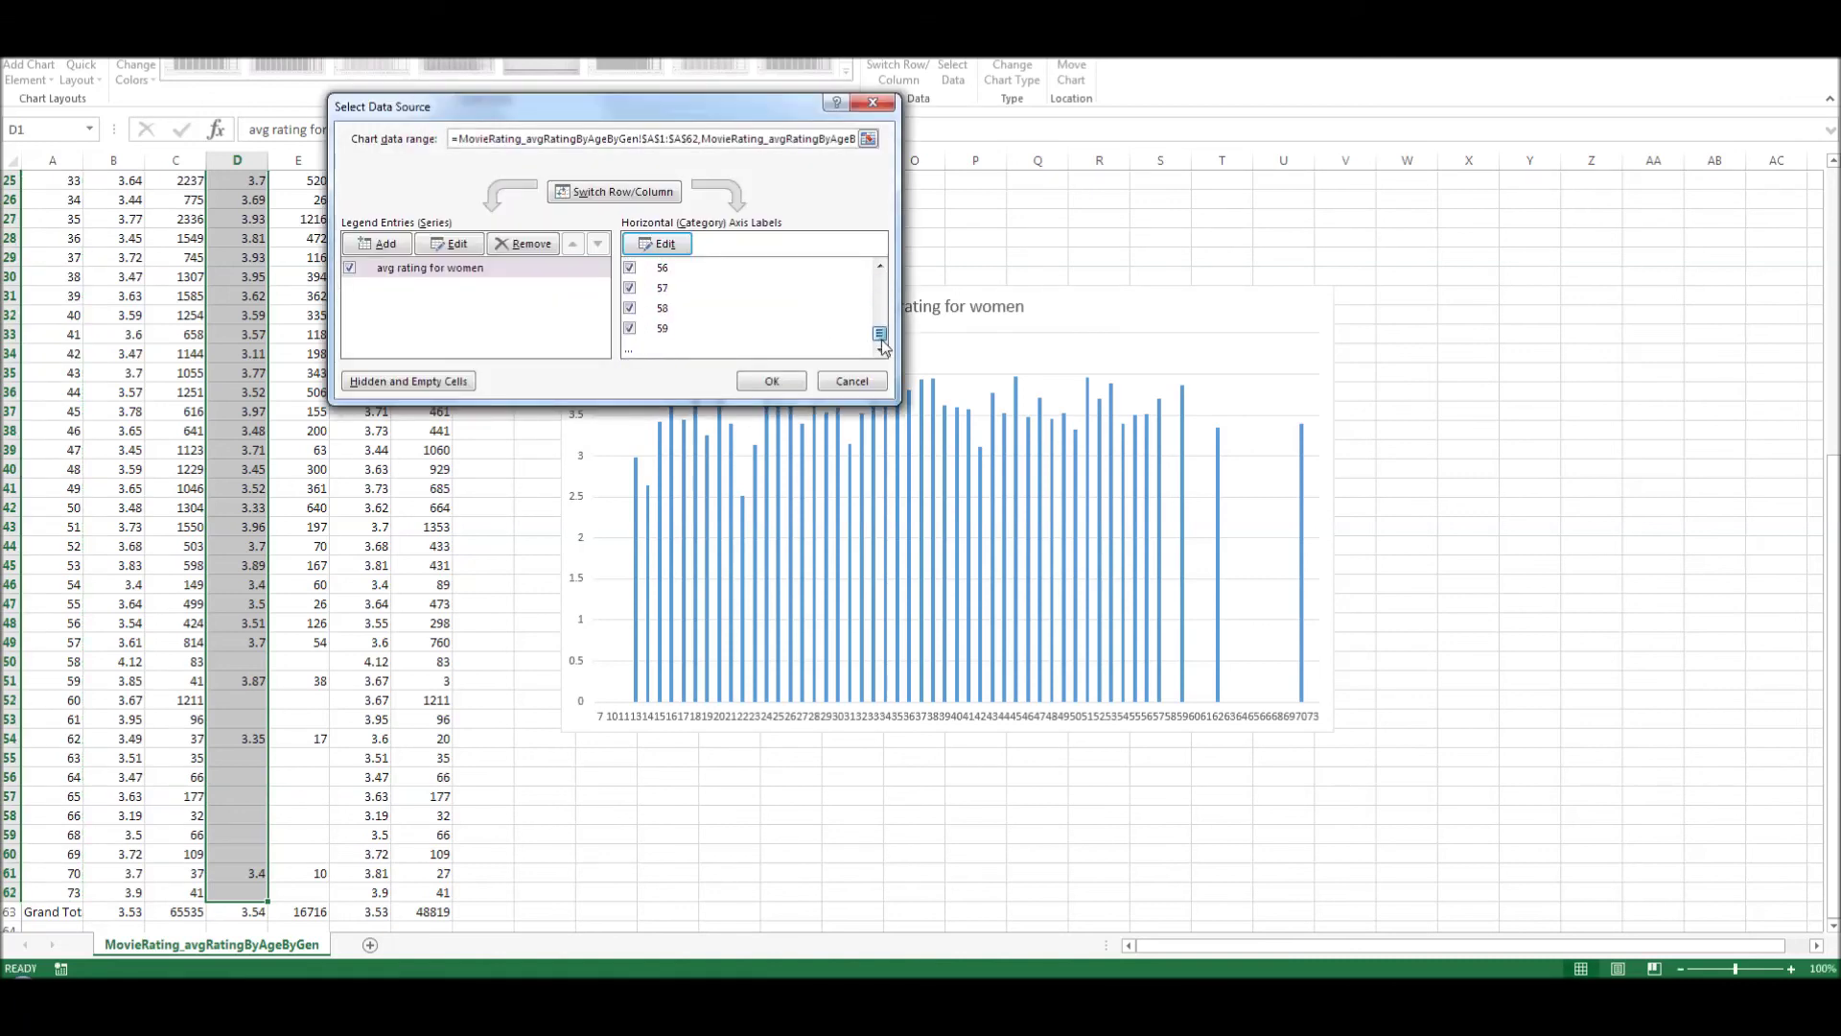
left_click(781, 384)
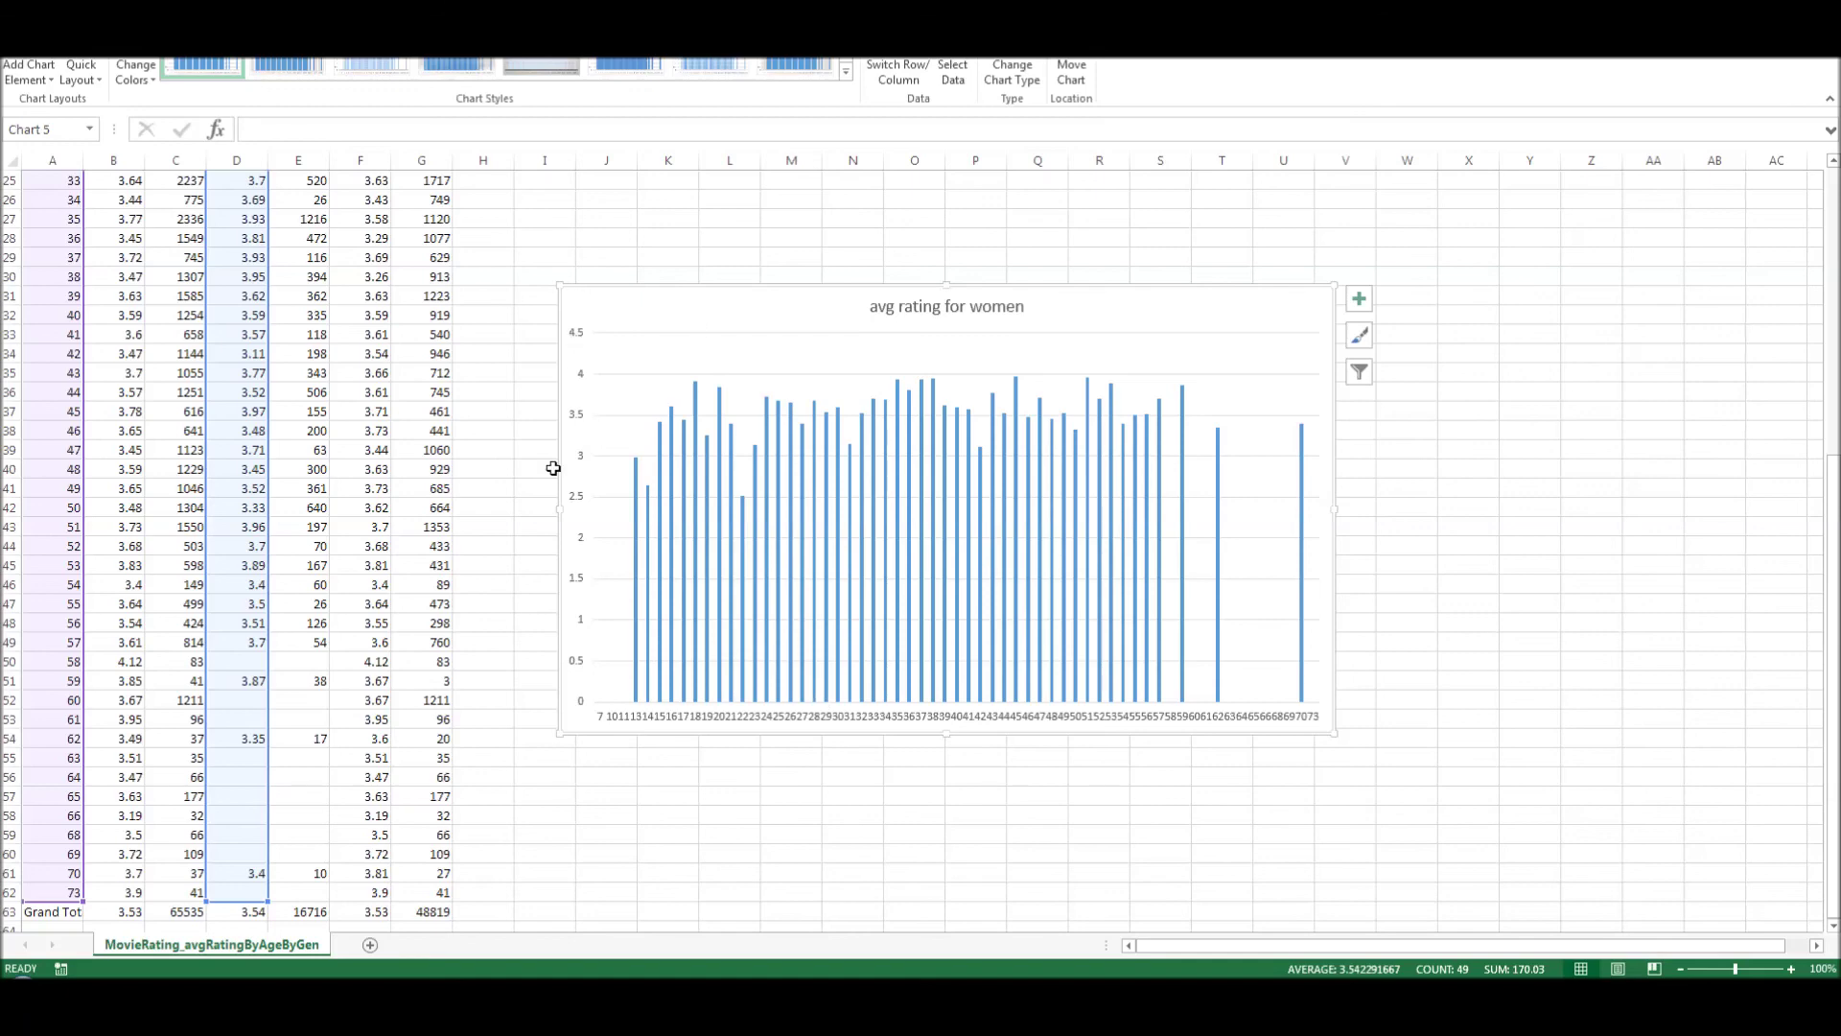
Step: Widen the avg rating for women chart on both sides and increase its height
left_click_drag(559, 509, 440, 509)
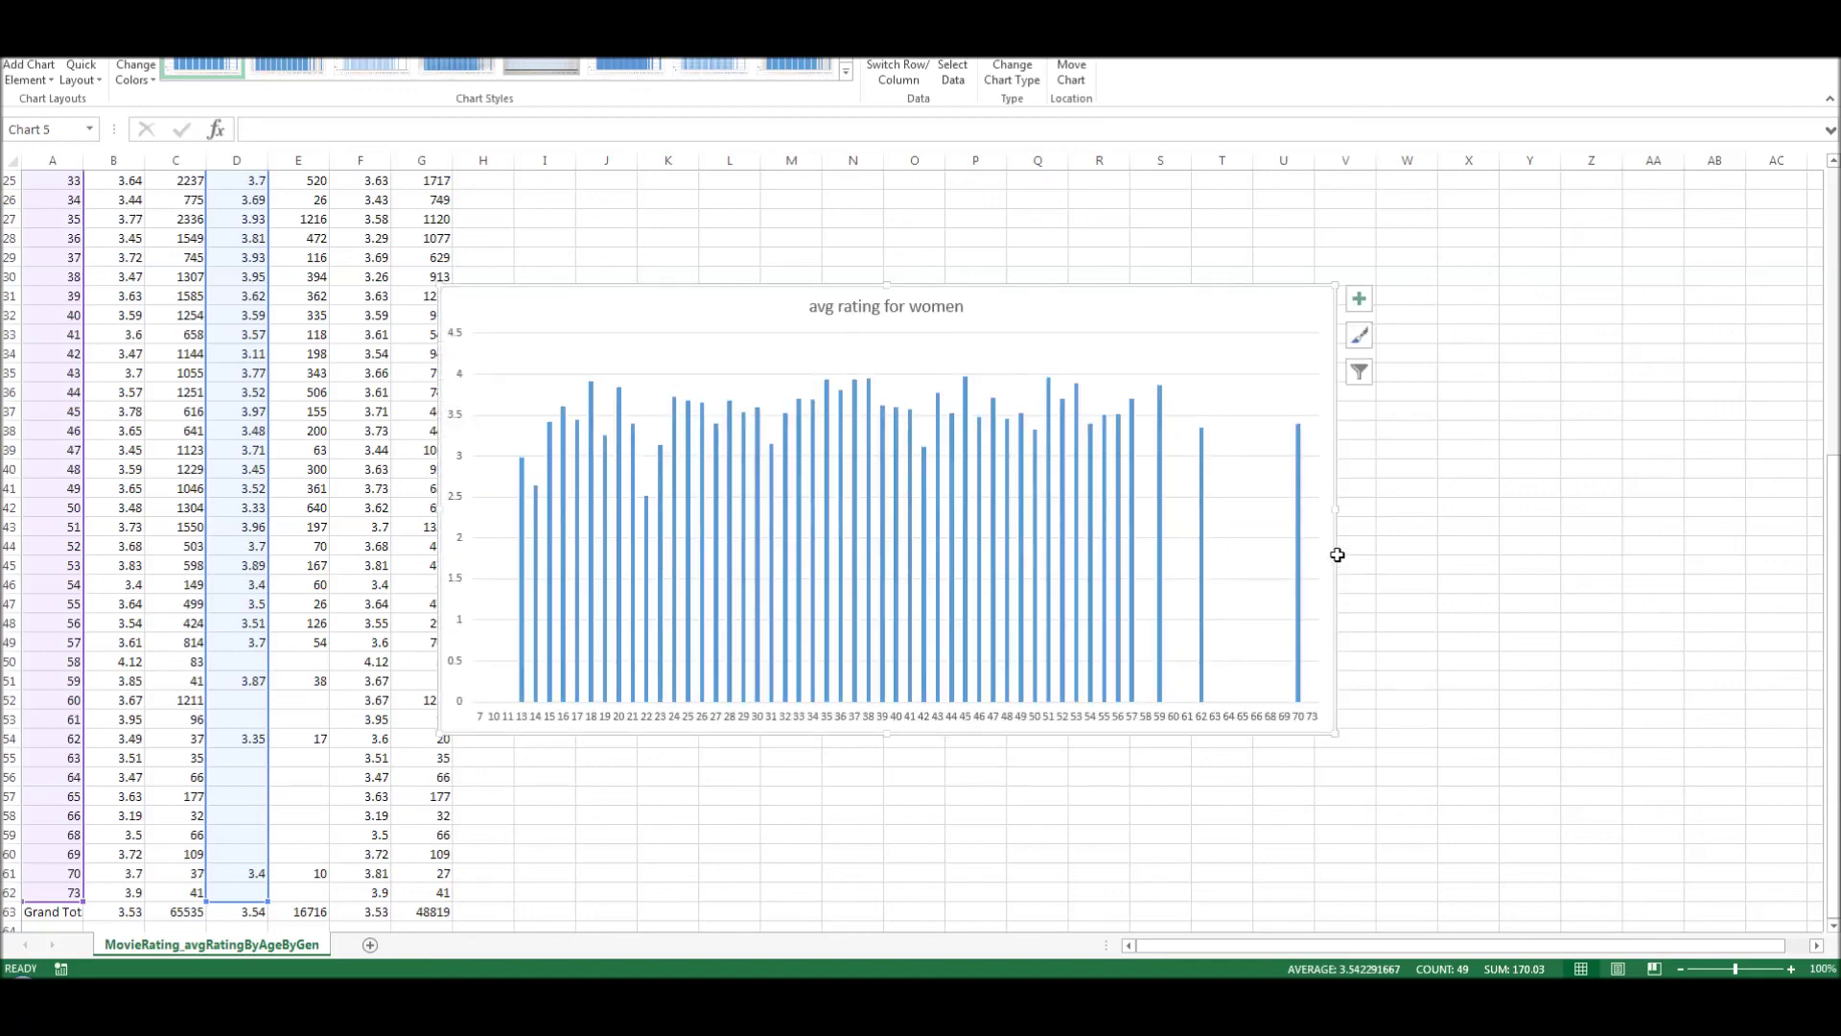
left_click_drag(1335, 509, 1614, 509)
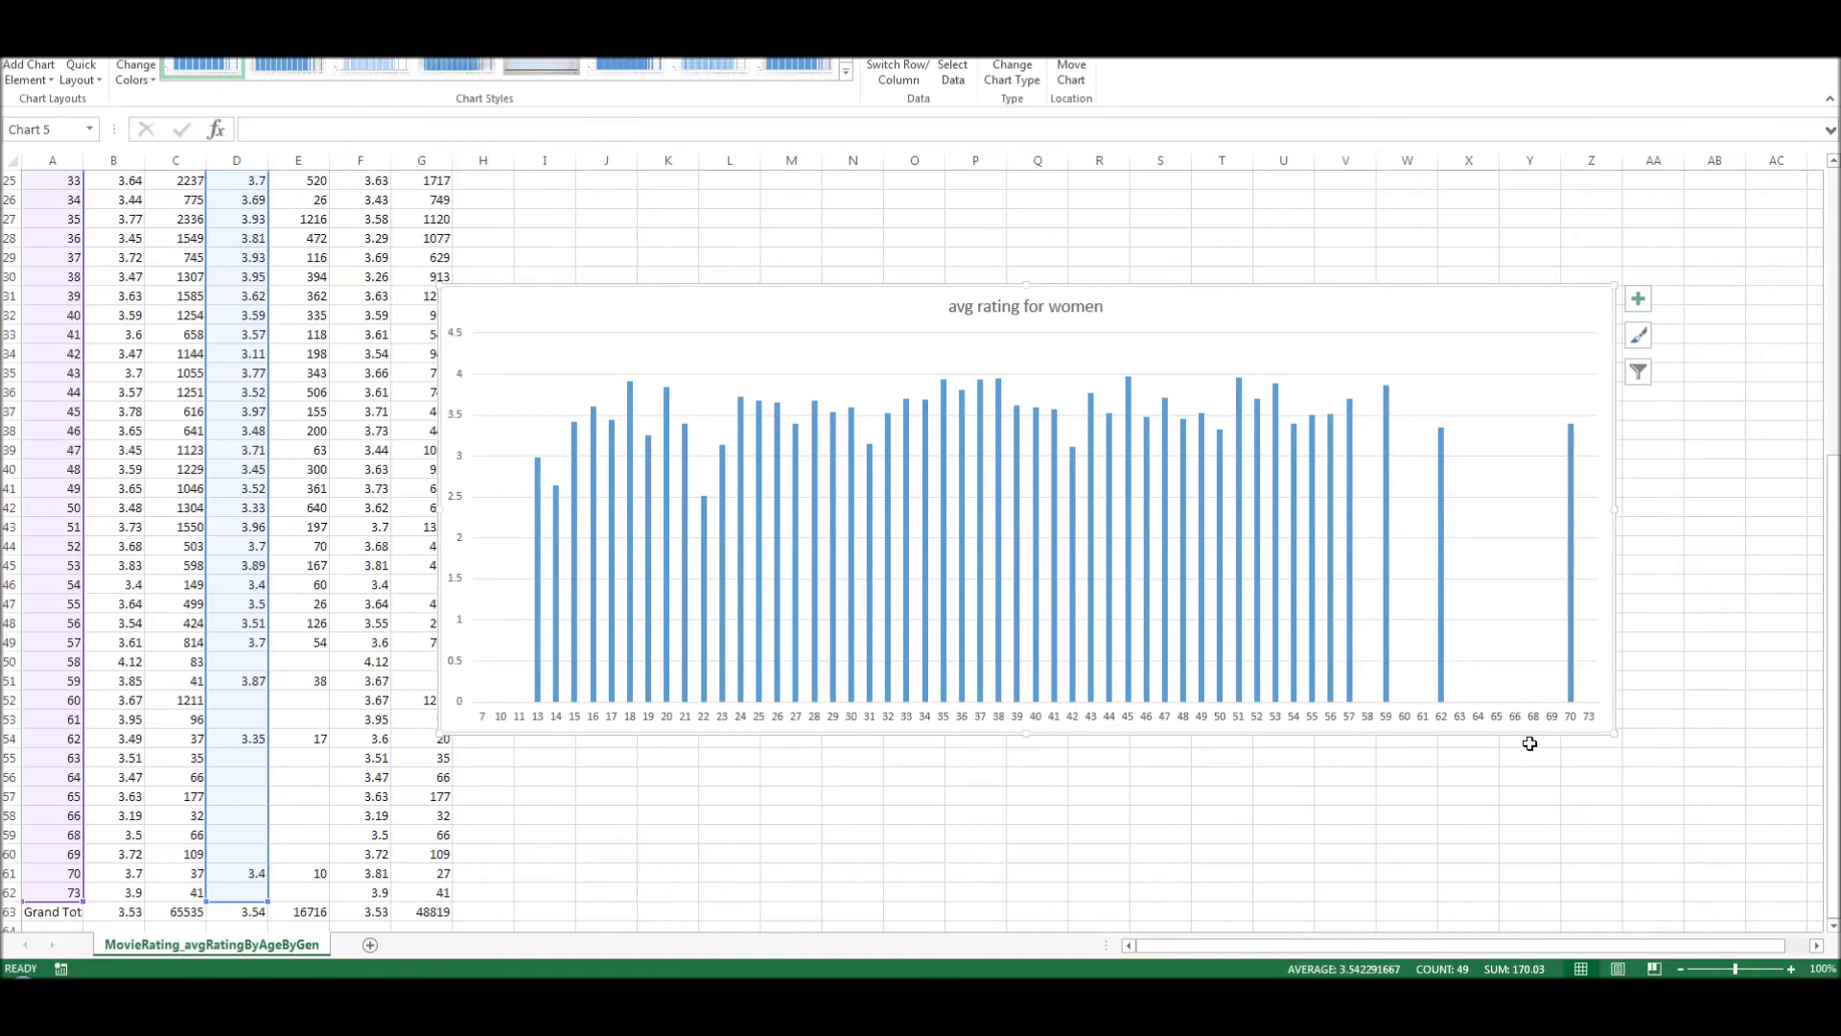
left_click_drag(1620, 740, 1659, 850)
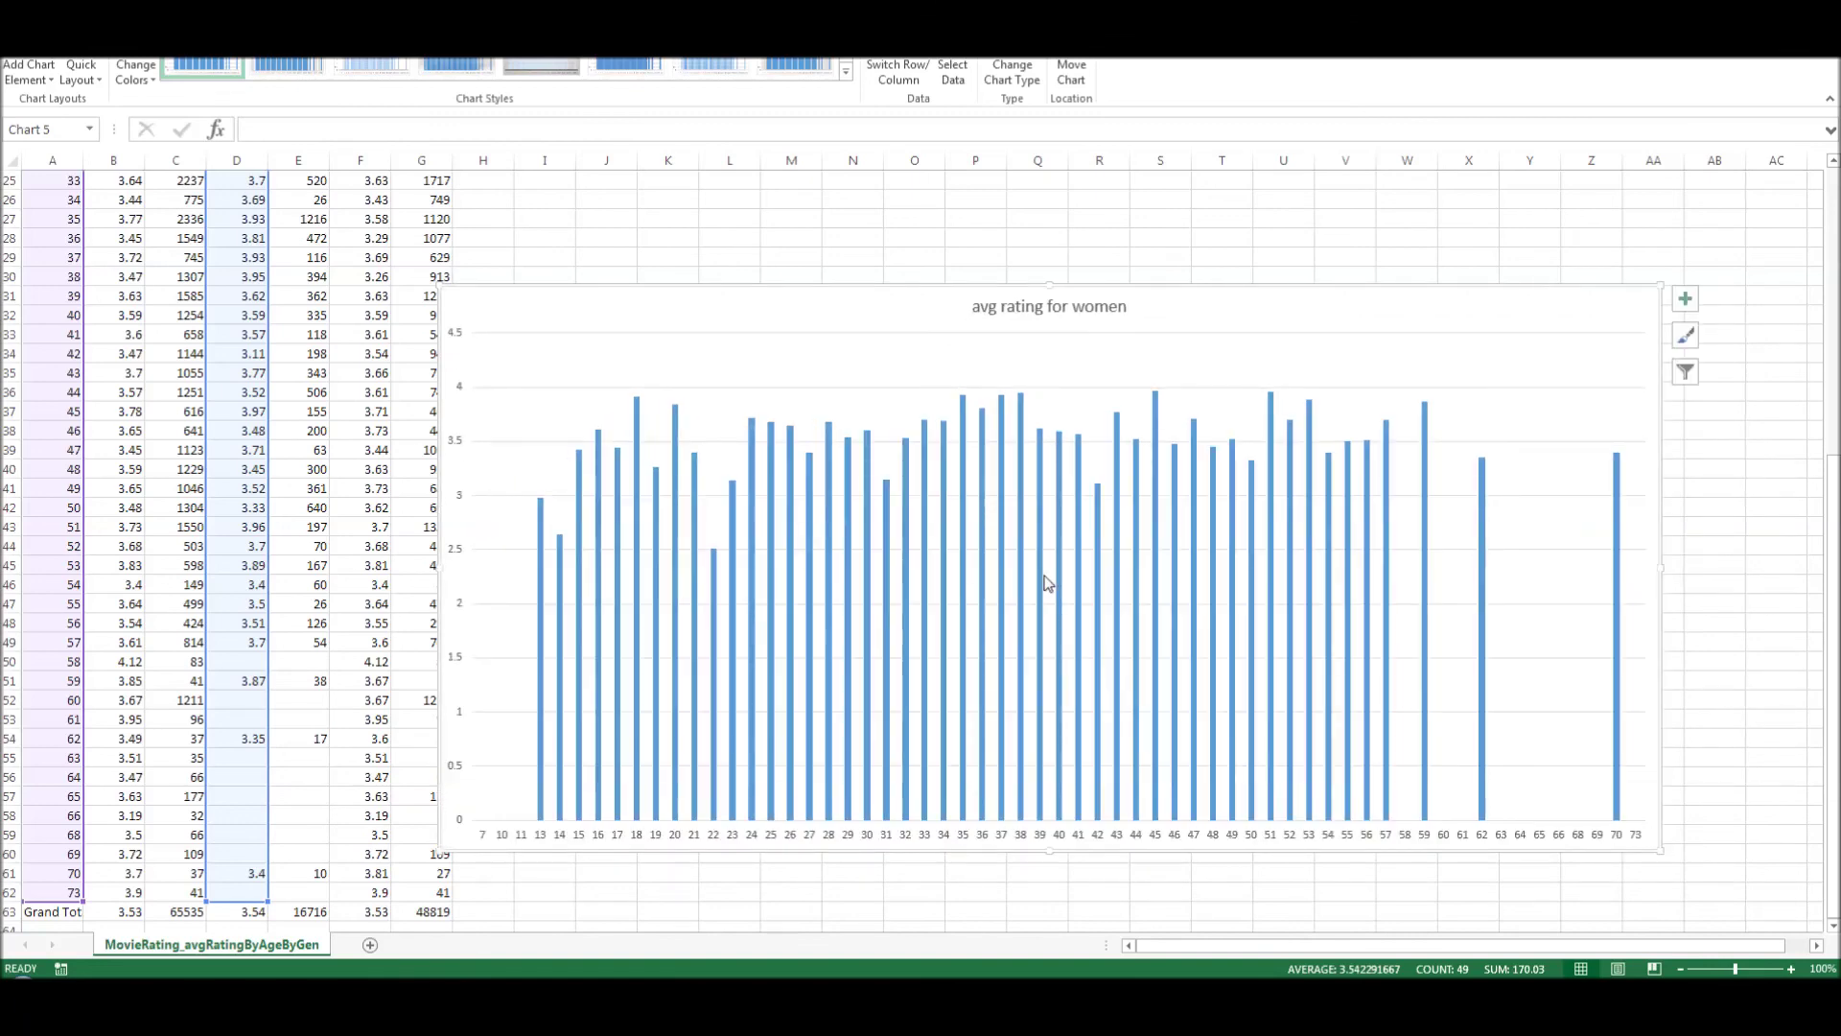